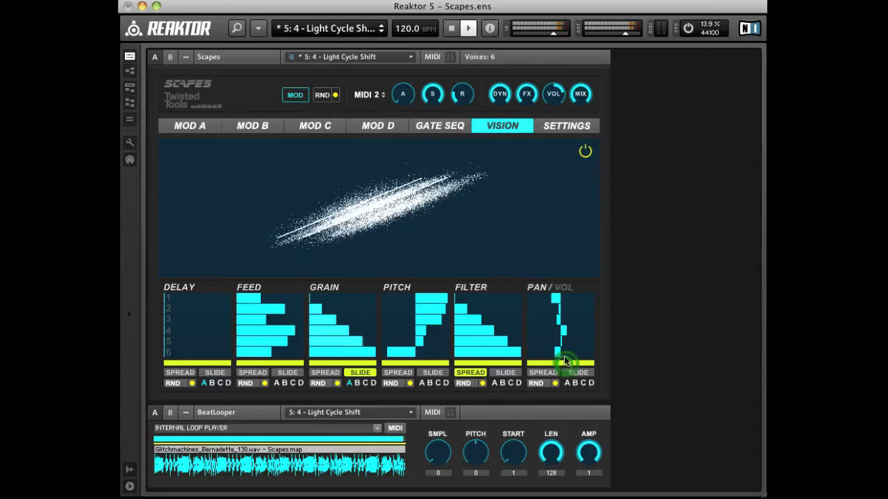
- Reshape the six voices' pan, filter and pitch bars in the Light Cycle Shift snapshot
{"action": "mouse_move", "coordinate": [580, 345]}
{"action": "left_mouse_down"}
{"action": "mouse_move", "coordinate": [552, 309]}
{"action": "mouse_move", "coordinate": [531, 326]}
{"action": "mouse_move", "coordinate": [543, 347]}
{"action": "mouse_move", "coordinate": [584, 321]}
{"action": "left_mouse_up"}
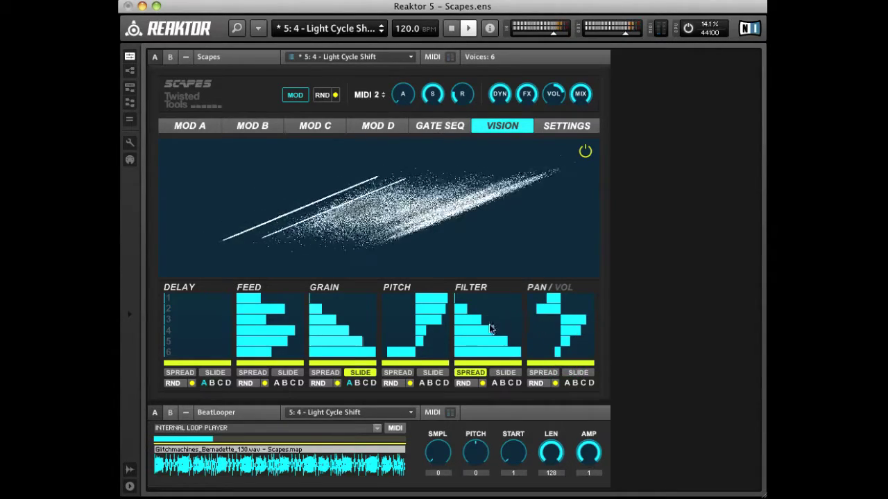
{"action": "mouse_move", "coordinate": [469, 340]}
{"action": "left_mouse_down"}
{"action": "mouse_move", "coordinate": [484, 304]}
{"action": "mouse_move", "coordinate": [496, 342]}
{"action": "left_mouse_up"}
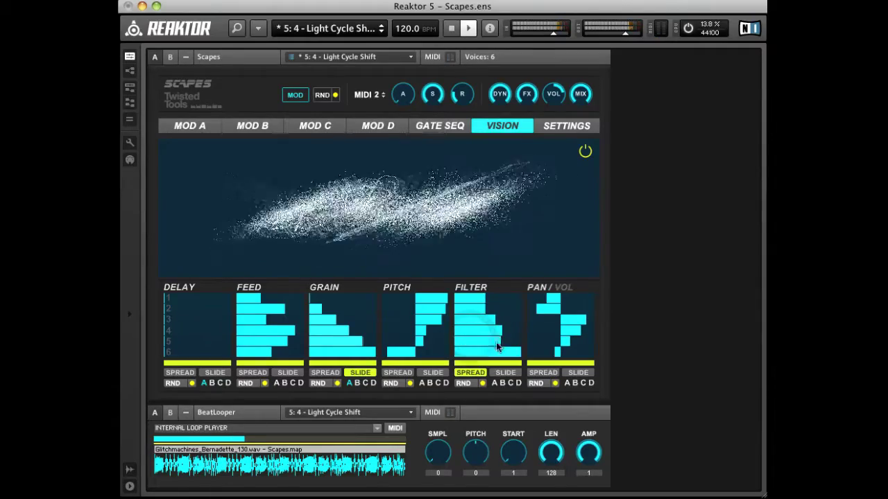
{"action": "mouse_move", "coordinate": [433, 335]}
{"action": "left_mouse_down"}
{"action": "mouse_move", "coordinate": [403, 299]}
{"action": "mouse_move", "coordinate": [416, 326]}
{"action": "mouse_move", "coordinate": [443, 342]}
{"action": "mouse_move", "coordinate": [438, 313]}
{"action": "mouse_move", "coordinate": [391, 355]}
{"action": "left_mouse_up"}
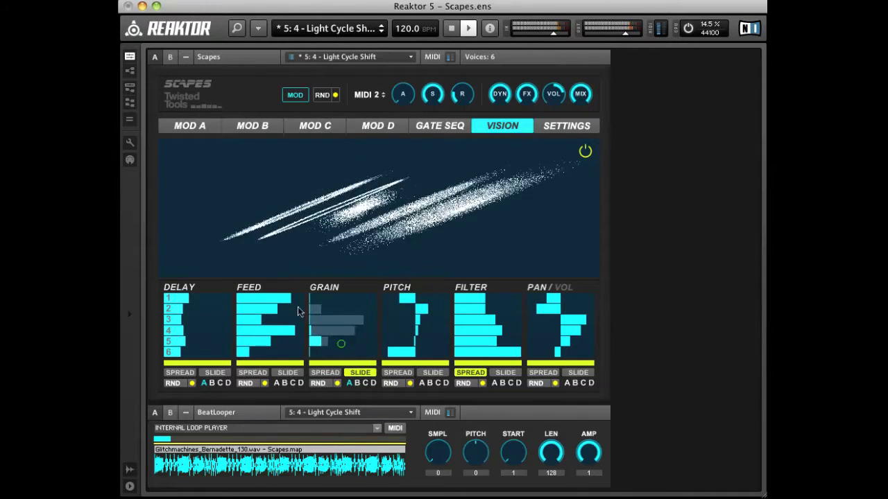
- Lower most feedback bars to near zero and redraw the grain, pitch and filter bars across the six voices
{"action": "left_click_drag", "start_coordinate": [249, 327], "coordinate": [239, 364]}
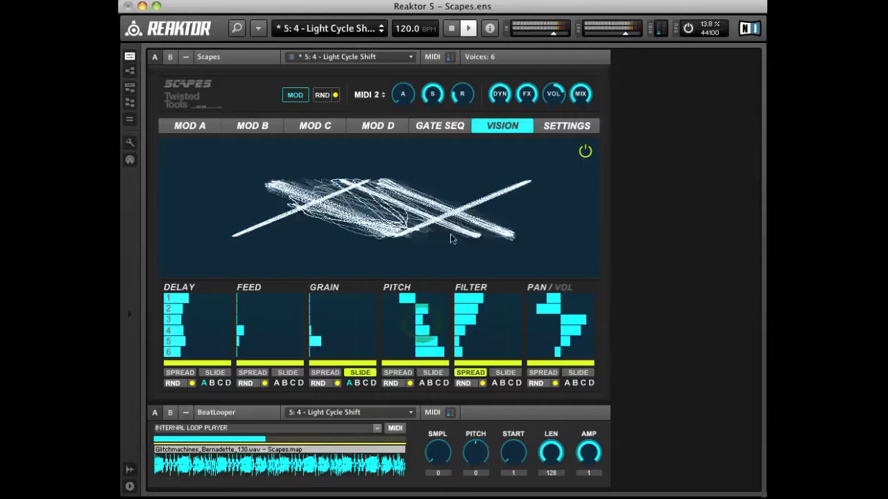
{"action": "left_click_drag", "start_coordinate": [325, 304], "coordinate": [373, 352]}
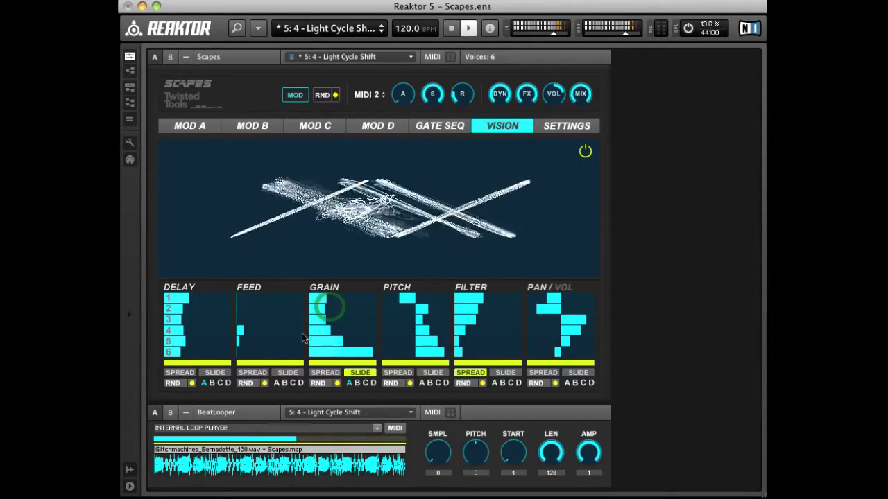
{"action": "left_click_drag", "start_coordinate": [415, 333], "coordinate": [396, 353]}
{"action": "mouse_move", "coordinate": [420, 309]}
{"action": "left_mouse_down"}
{"action": "mouse_move", "coordinate": [442, 298]}
{"action": "mouse_move", "coordinate": [422, 314]}
{"action": "mouse_move", "coordinate": [397, 298]}
{"action": "mouse_move", "coordinate": [410, 328]}
{"action": "mouse_move", "coordinate": [400, 333]}
{"action": "mouse_move", "coordinate": [432, 320]}
{"action": "mouse_move", "coordinate": [466, 335]}
{"action": "mouse_move", "coordinate": [472, 356]}
{"action": "mouse_move", "coordinate": [495, 323]}
{"action": "mouse_move", "coordinate": [484, 300]}
{"action": "mouse_move", "coordinate": [489, 324]}
{"action": "left_mouse_up"}
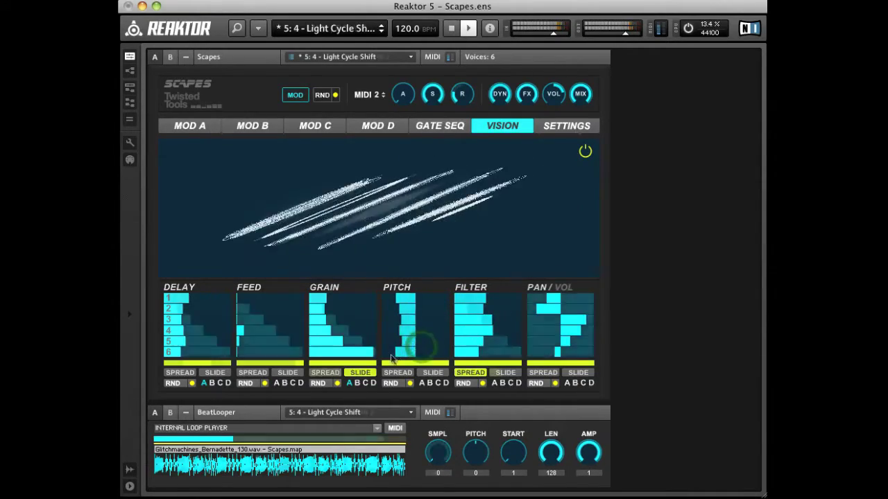
- Assign sources to individual voices, with Self Osc on voice 2 and External on voice 6, and open the side chain input choices
{"action": "left_click", "coordinate": [567, 125]}
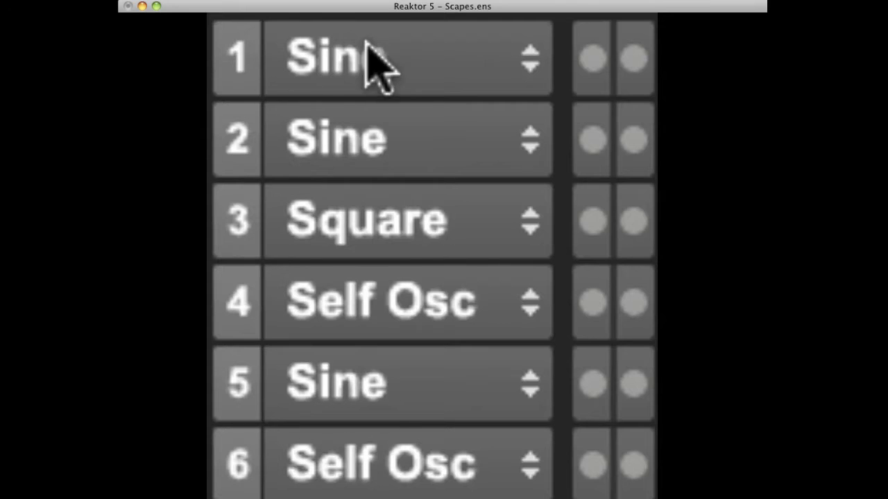
{"action": "left_click_drag", "start_coordinate": [399, 63], "coordinate": [436, 199]}
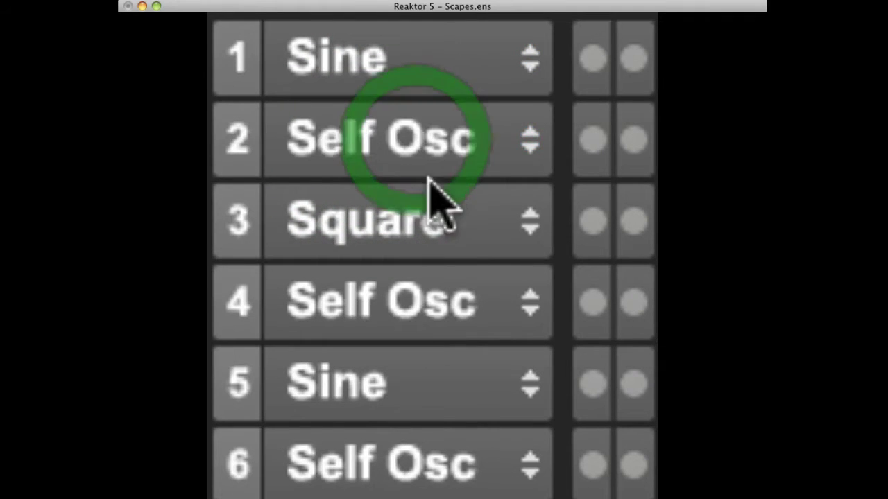
{"action": "left_click", "coordinate": [408, 224]}
{"action": "left_click_drag", "start_coordinate": [408, 224], "coordinate": [386, 71]}
{"action": "left_click_drag", "start_coordinate": [389, 382], "coordinate": [387, 416]}
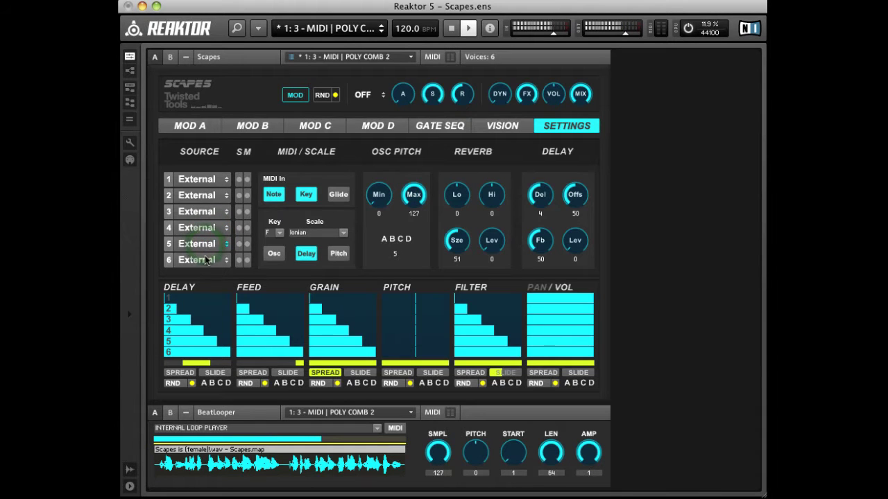
{"action": "left_click", "coordinate": [198, 259]}
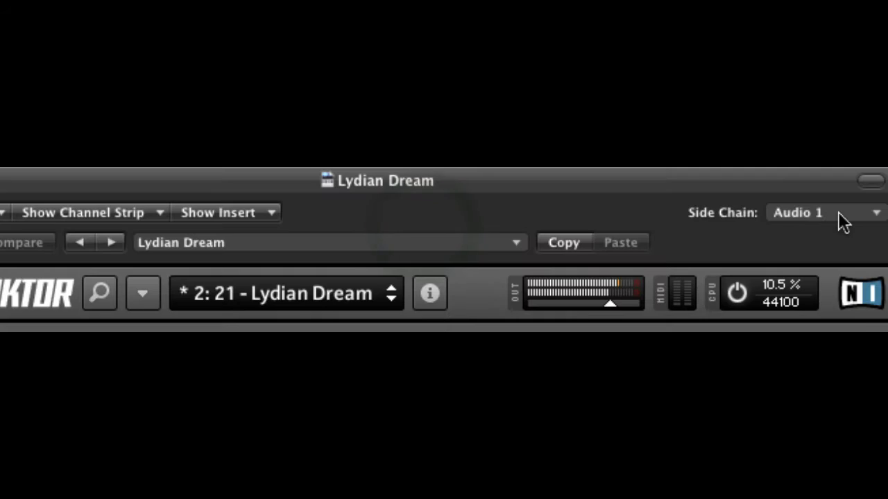
{"action": "left_click", "coordinate": [838, 212]}
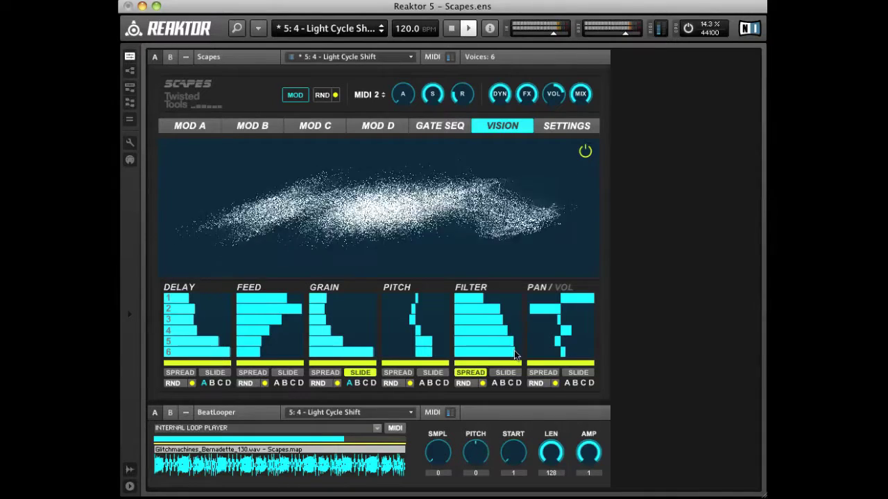
- Adjust the filter bars and read the info hint describing voice 1's source options
{"action": "mouse_move", "coordinate": [516, 323]}
{"action": "left_mouse_down"}
{"action": "mouse_move", "coordinate": [485, 300]}
{"action": "mouse_move", "coordinate": [513, 333]}
{"action": "mouse_move", "coordinate": [483, 314]}
{"action": "mouse_move", "coordinate": [480, 298]}
{"action": "mouse_move", "coordinate": [469, 354]}
{"action": "mouse_move", "coordinate": [468, 315]}
{"action": "mouse_move", "coordinate": [486, 332]}
{"action": "mouse_move", "coordinate": [470, 322]}
{"action": "mouse_move", "coordinate": [475, 368]}
{"action": "mouse_move", "coordinate": [507, 336]}
{"action": "left_mouse_up"}
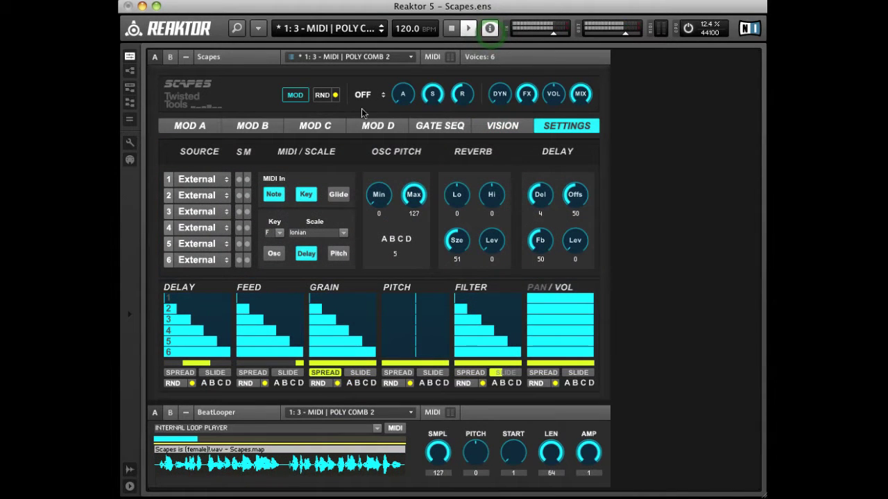
{"action": "mouse_move", "coordinate": [210, 179]}
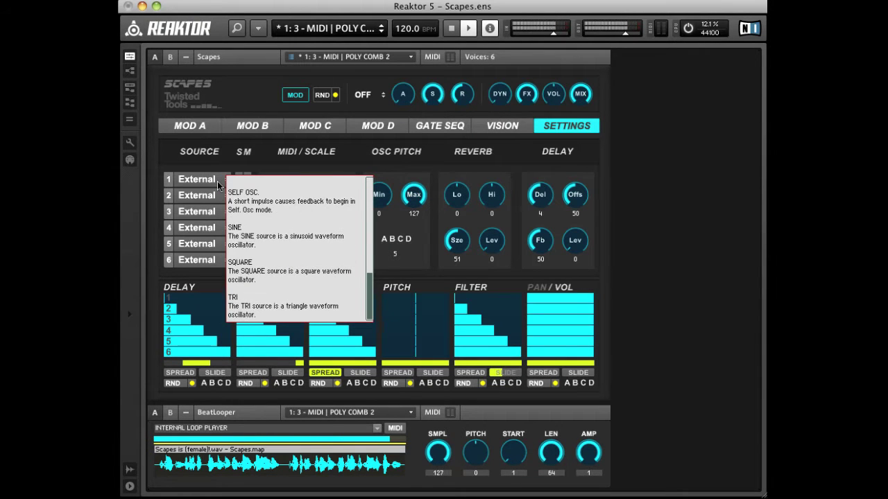
- Recall the snapshot 3 - MIDI | POLY COMB 2 and start playback
{"action": "left_click", "coordinate": [336, 26]}
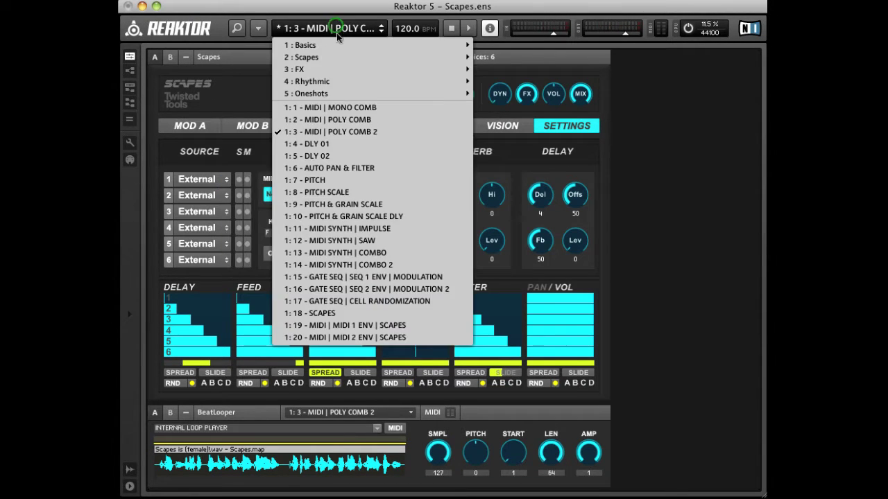
{"action": "left_click", "coordinate": [343, 131]}
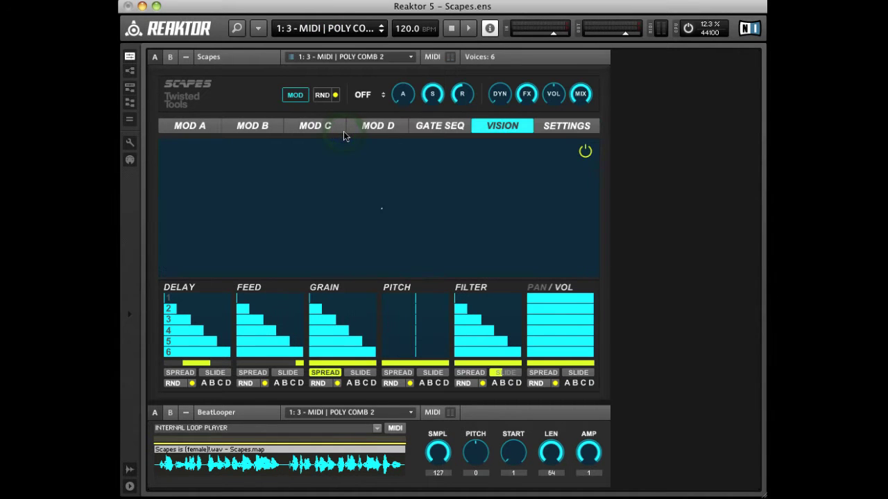
{"action": "left_click", "coordinate": [466, 30]}
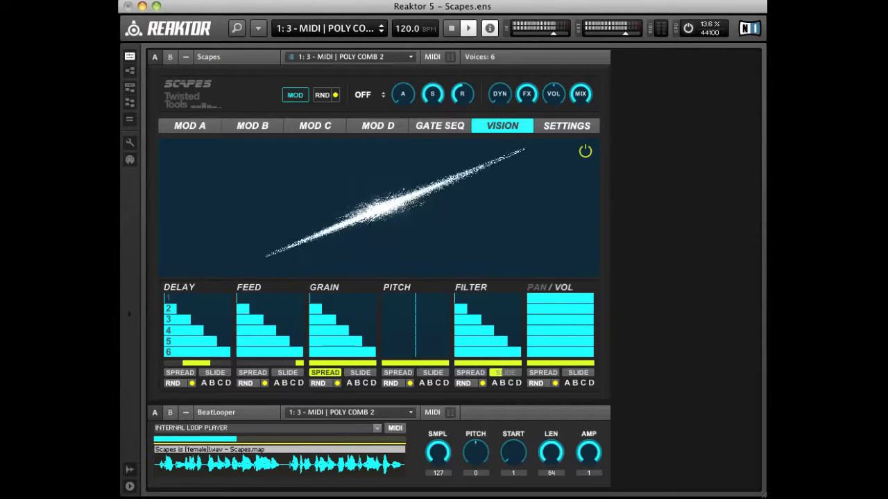
- Reshape the filter bars across the voices and restart playback
{"action": "left_click_drag", "start_coordinate": [438, 454], "coordinate": [399, 444]}
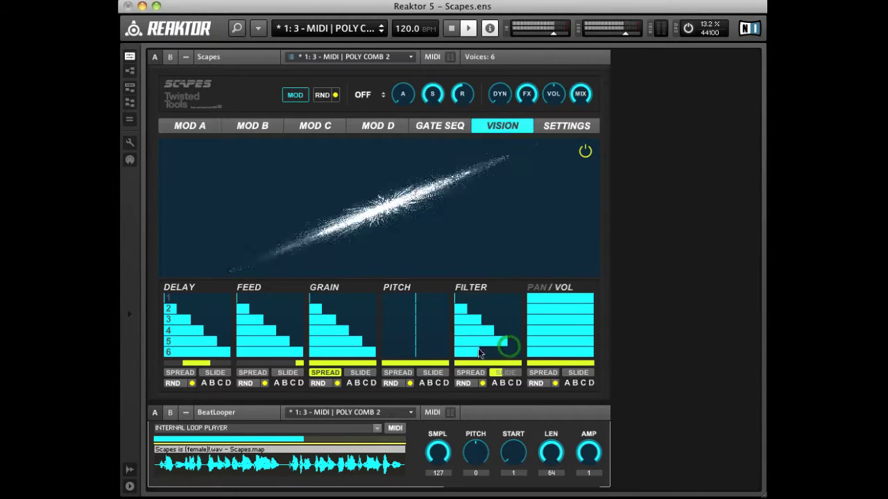
{"action": "left_click_drag", "start_coordinate": [507, 344], "coordinate": [476, 334]}
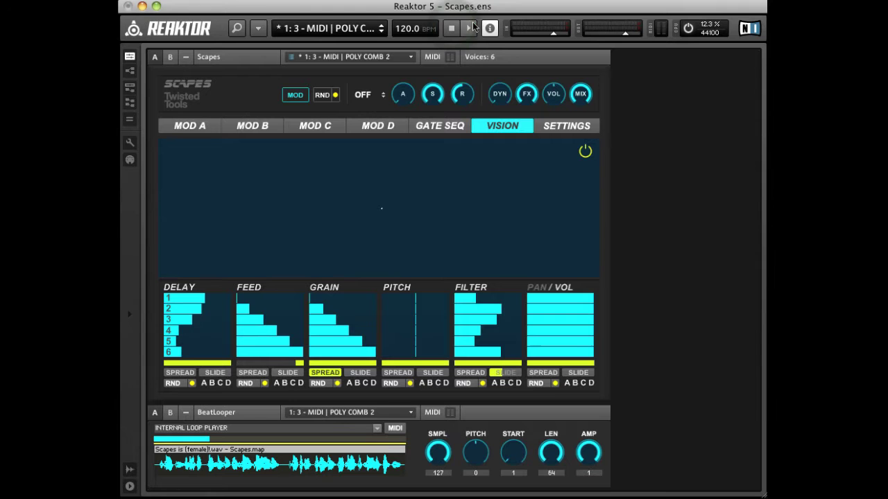
{"action": "left_click", "coordinate": [468, 27]}
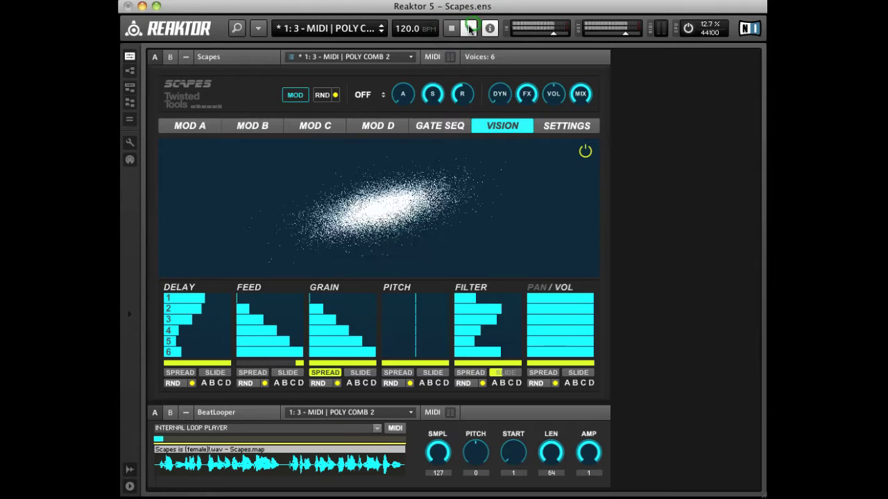
- Replace the BeatLooper's current sample with TT01_FMlight.wav
{"action": "right_click", "coordinate": [293, 450]}
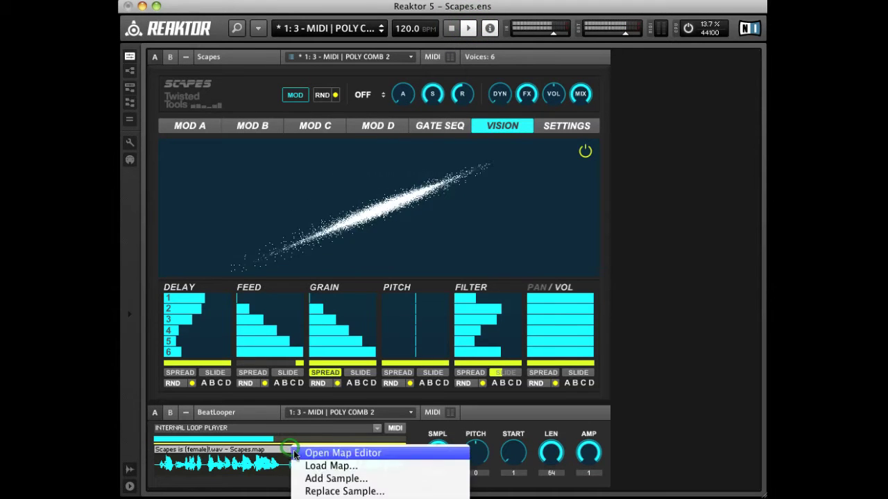
{"action": "left_click", "coordinate": [309, 491]}
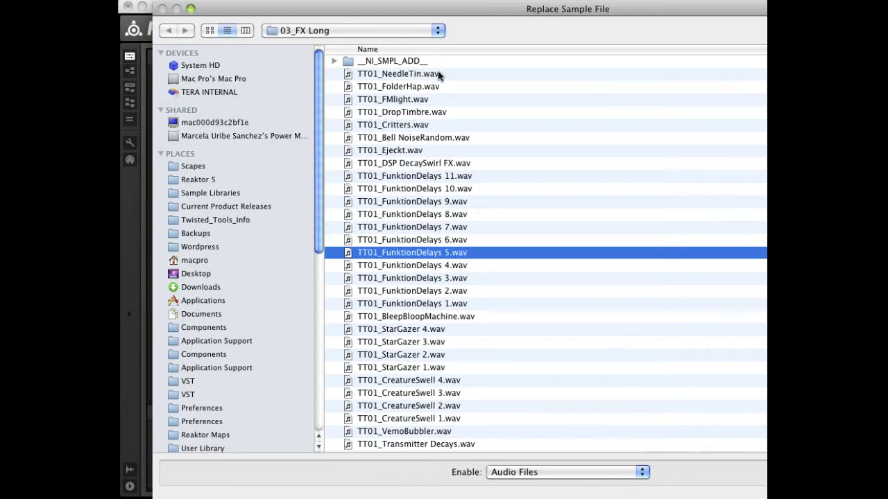
{"action": "double_click", "coordinate": [413, 252]}
{"action": "left_click", "coordinate": [451, 342]}
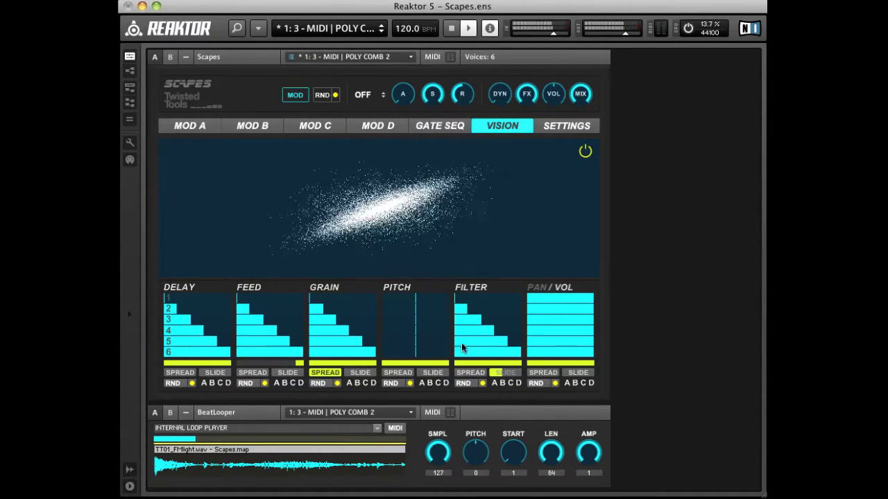
- Vary the filter and pitch bars of the six voices while the replaced sample plays
{"action": "mouse_move", "coordinate": [477, 350]}
{"action": "left_mouse_down"}
{"action": "mouse_move", "coordinate": [485, 327]}
{"action": "mouse_move", "coordinate": [486, 350]}
{"action": "mouse_move", "coordinate": [503, 346]}
{"action": "mouse_move", "coordinate": [481, 300]}
{"action": "left_mouse_up"}
{"action": "mouse_move", "coordinate": [419, 306]}
{"action": "left_mouse_down"}
{"action": "mouse_move", "coordinate": [392, 346]}
{"action": "mouse_move", "coordinate": [416, 310]}
{"action": "mouse_move", "coordinate": [437, 298]}
{"action": "mouse_move", "coordinate": [375, 341]}
{"action": "mouse_move", "coordinate": [418, 337]}
{"action": "mouse_move", "coordinate": [368, 337]}
{"action": "mouse_move", "coordinate": [416, 326]}
{"action": "mouse_move", "coordinate": [420, 350]}
{"action": "left_mouse_up"}
{"action": "mouse_move", "coordinate": [483, 335]}
{"action": "left_mouse_down"}
{"action": "mouse_move", "coordinate": [490, 360]}
{"action": "mouse_move", "coordinate": [498, 316]}
{"action": "mouse_move", "coordinate": [460, 341]}
{"action": "mouse_move", "coordinate": [464, 349]}
{"action": "left_mouse_up"}
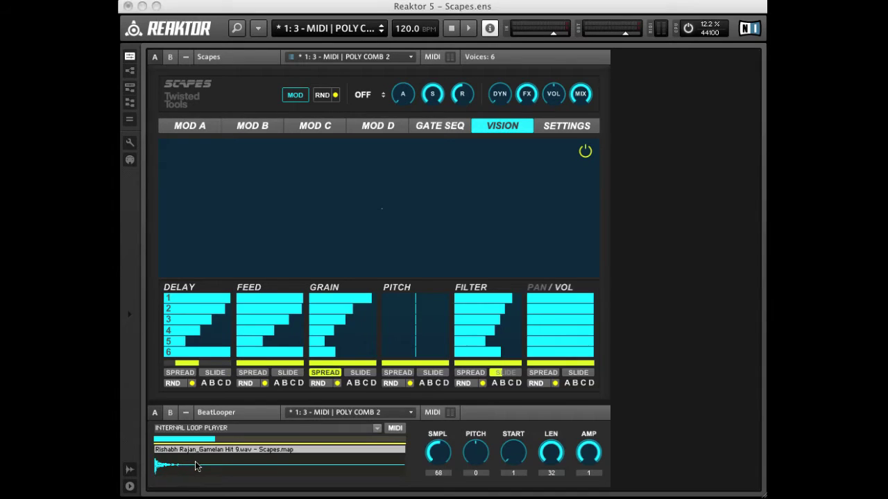
- Open the BeatLooper's sample map editor and bring up its options for saving and loading a map
{"action": "double_click", "coordinate": [195, 467]}
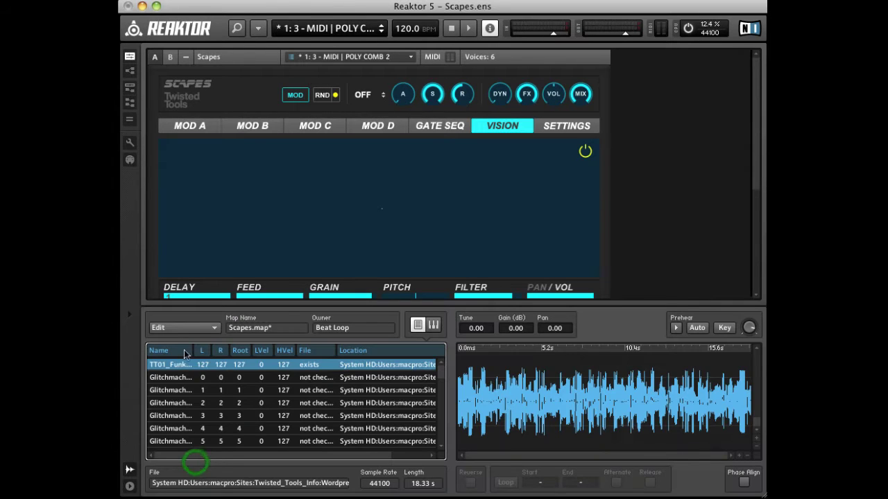
{"action": "left_click", "coordinate": [205, 328]}
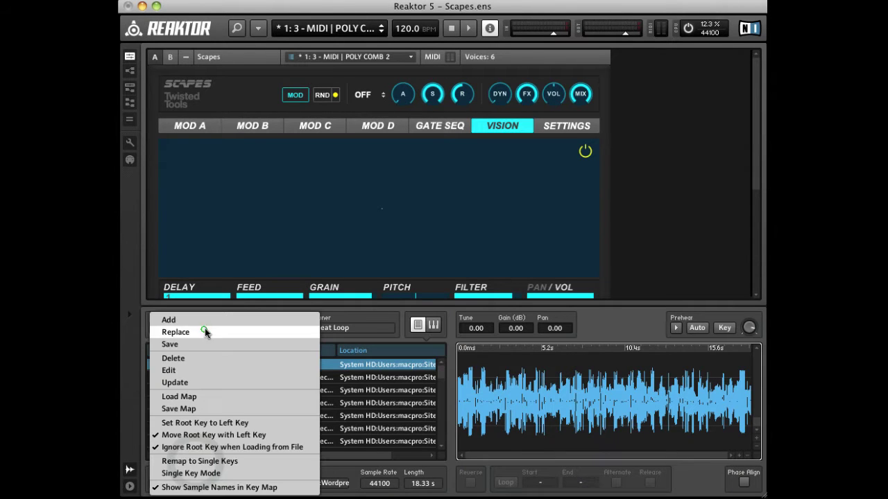
{"action": "left_click", "coordinate": [200, 409]}
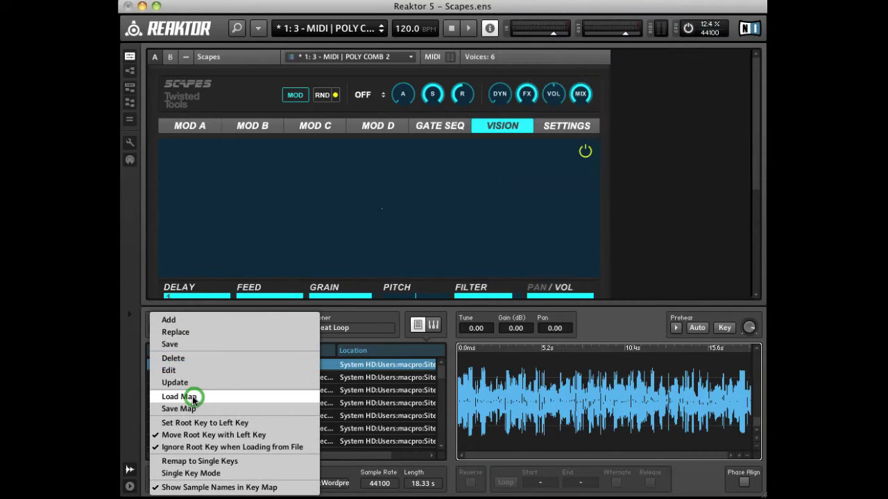
{"action": "left_click", "coordinate": [182, 397]}
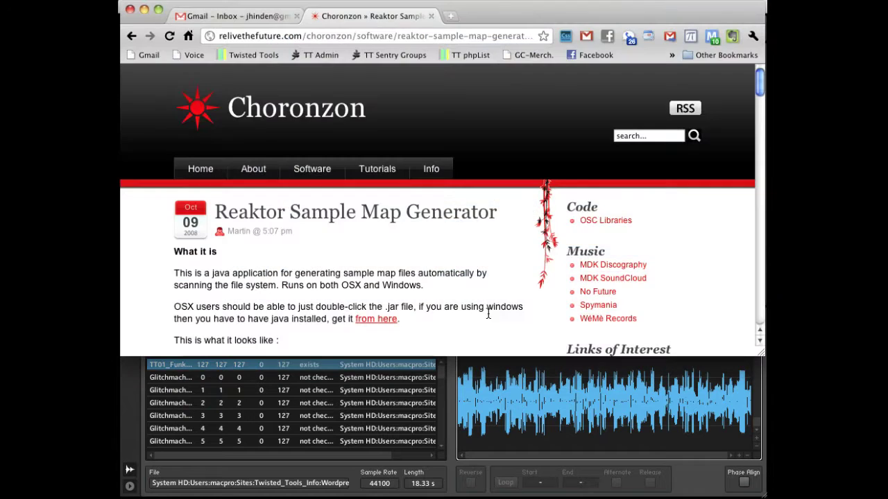
- Look through the Reaktor Sample Map Generator web page, including its download and usage sections
{"action": "scroll", "coordinate": [496, 333], "scroll_direction": "down", "scroll_amount": 15}
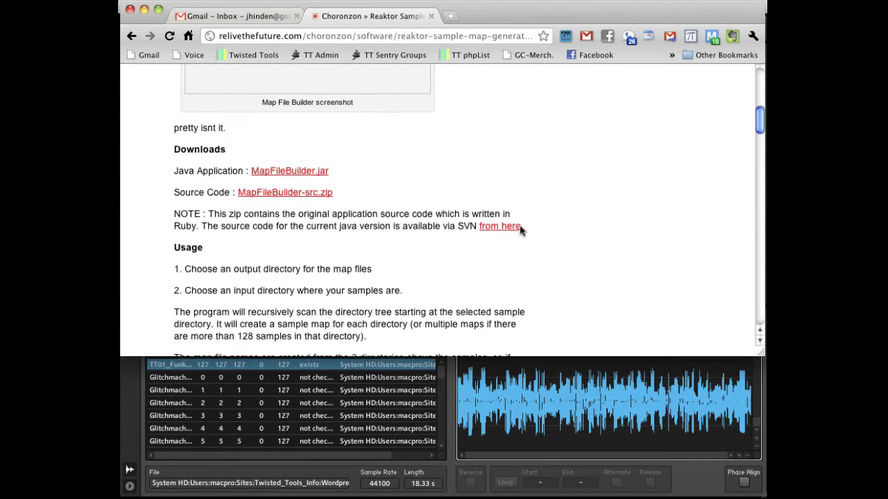
{"action": "scroll", "coordinate": [511, 185], "scroll_direction": "up", "scroll_amount": 1}
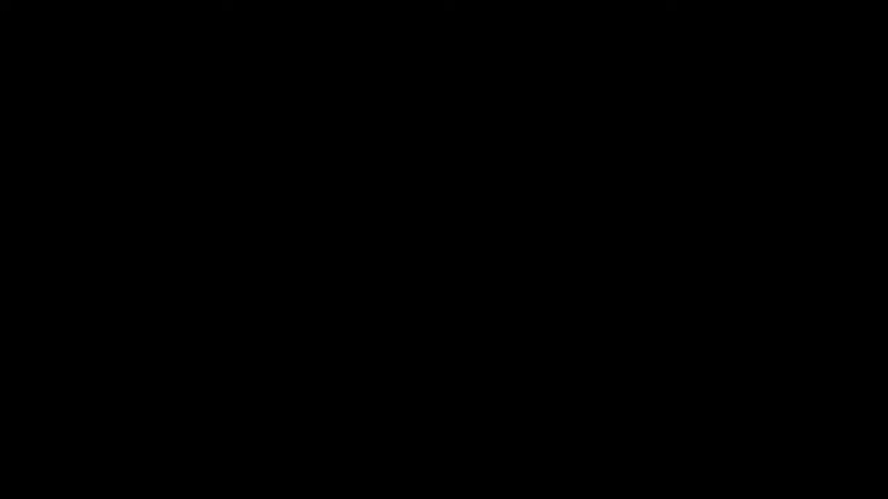
- In the host's plug-in window, set the side chain to Audio 1 and the BeatLooper input to LIVE (EXTERNAL AUDIO IN)
{"action": "left_click", "coordinate": [662, 12]}
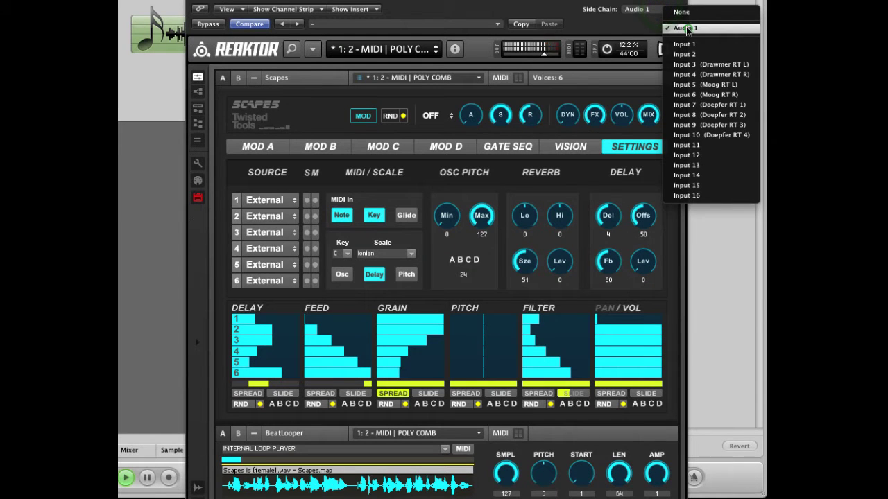
{"action": "left_click", "coordinate": [687, 28]}
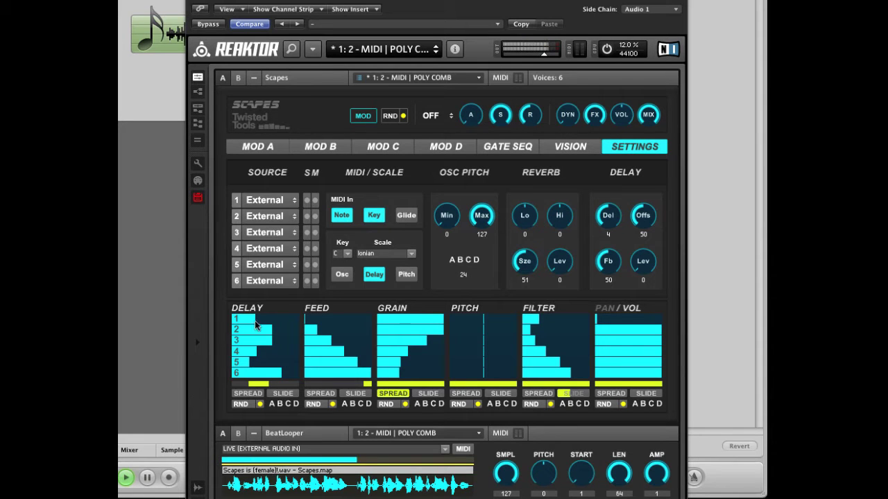
- Reshape the delay and filter bars of the six voices while the external audio plays through
{"action": "mouse_move", "coordinate": [271, 362]}
{"action": "left_mouse_down"}
{"action": "mouse_move", "coordinate": [252, 375]}
{"action": "mouse_move", "coordinate": [287, 367]}
{"action": "left_mouse_up"}
{"action": "left_click_drag", "start_coordinate": [533, 375], "coordinate": [557, 340]}
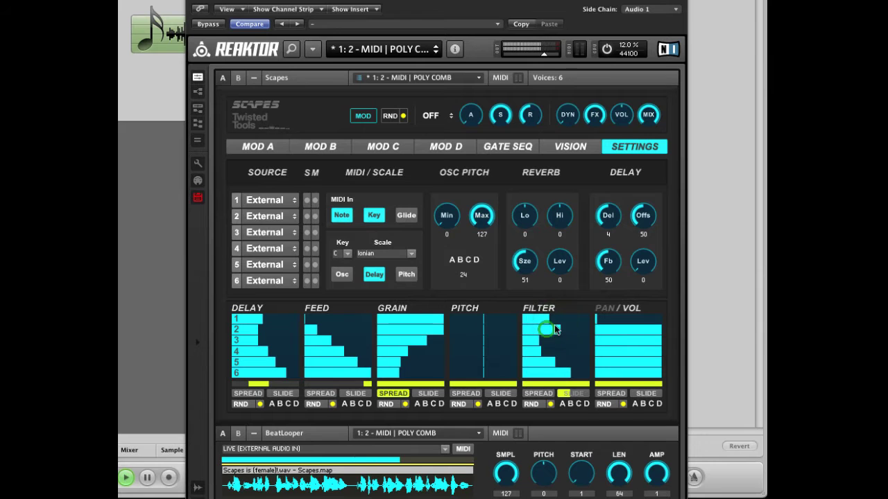
{"action": "left_click_drag", "start_coordinate": [554, 326], "coordinate": [541, 319]}
{"action": "left_click_drag", "start_coordinate": [542, 349], "coordinate": [564, 340]}
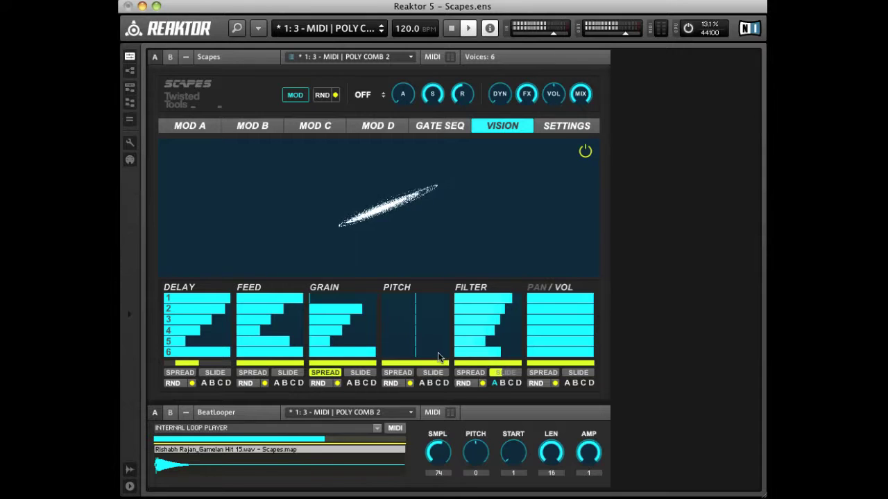
- Open the properties of the BeatLooper's audio input selector and disable Snap Isolate for it
{"action": "right_click", "coordinate": [203, 427]}
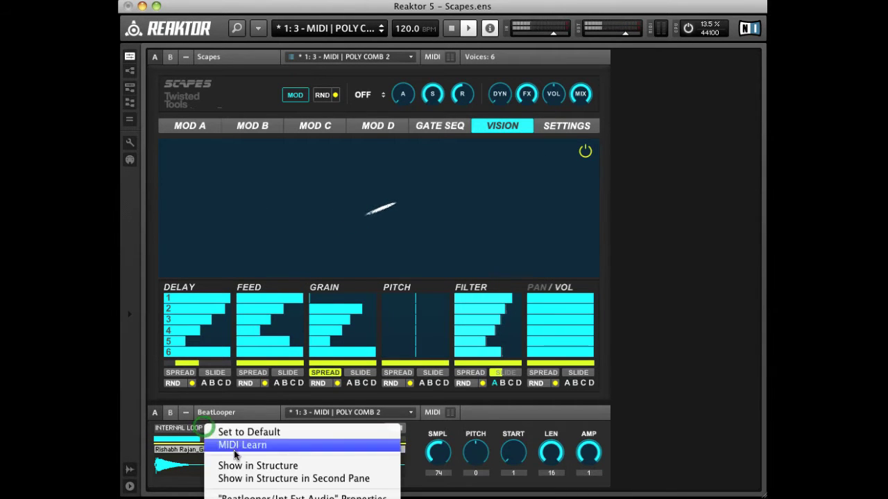
{"action": "left_click", "coordinate": [236, 497]}
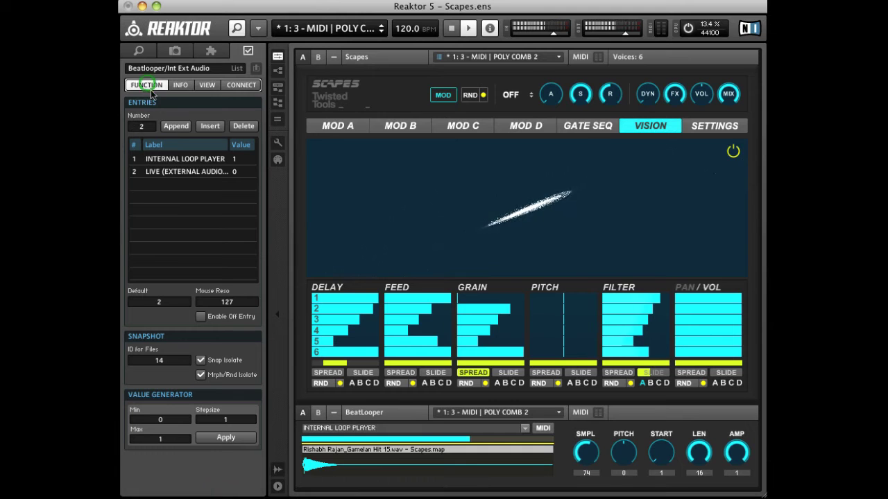
{"action": "left_click", "coordinate": [214, 363]}
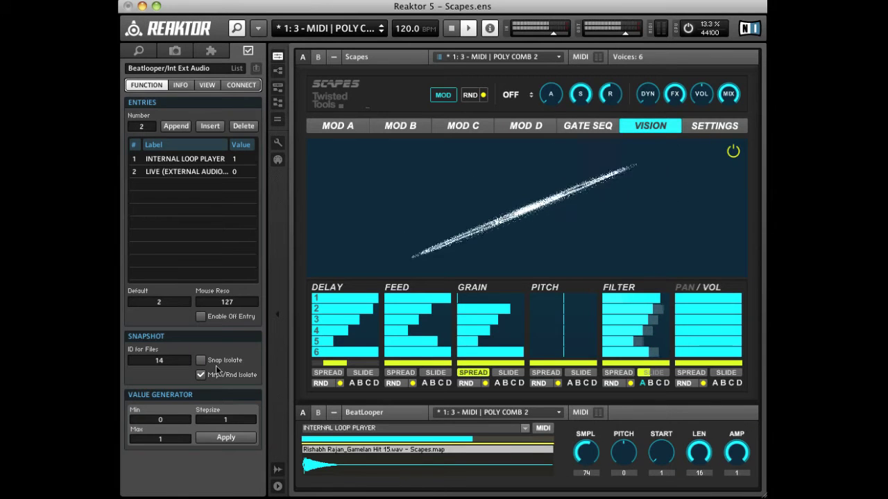
- Redraw the filter bars of the six voices so they shrink steadily from voice 1 to voice 6
{"action": "left_click", "coordinate": [626, 303]}
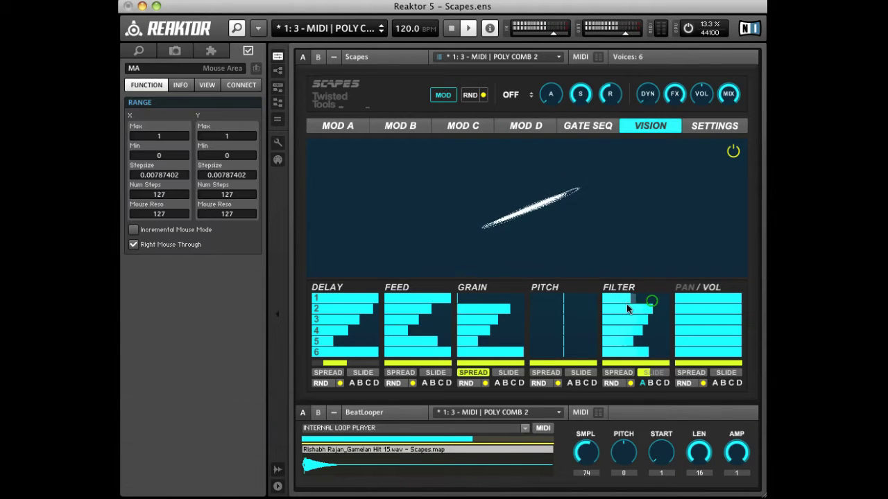
{"action": "left_click_drag", "start_coordinate": [611, 339], "coordinate": [663, 291]}
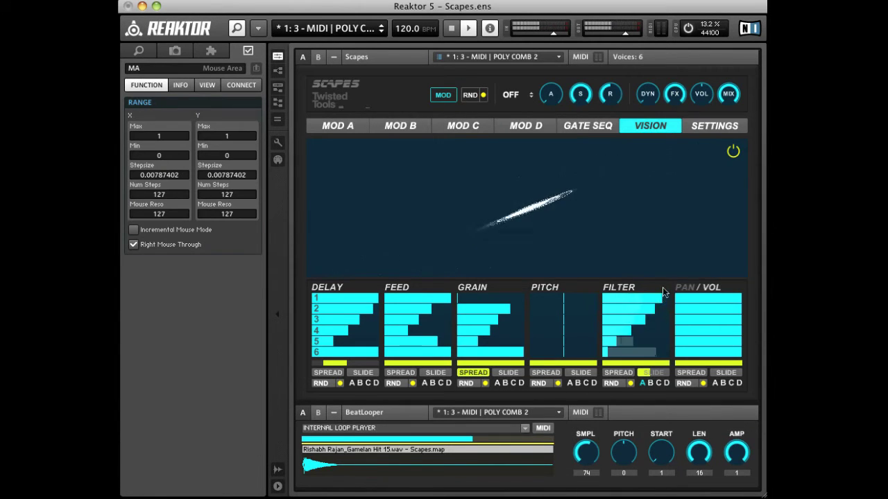
- Examine the Snap Isolate option in the properties of the Sustain and Master Mix knobs
{"action": "right_click", "coordinate": [580, 93]}
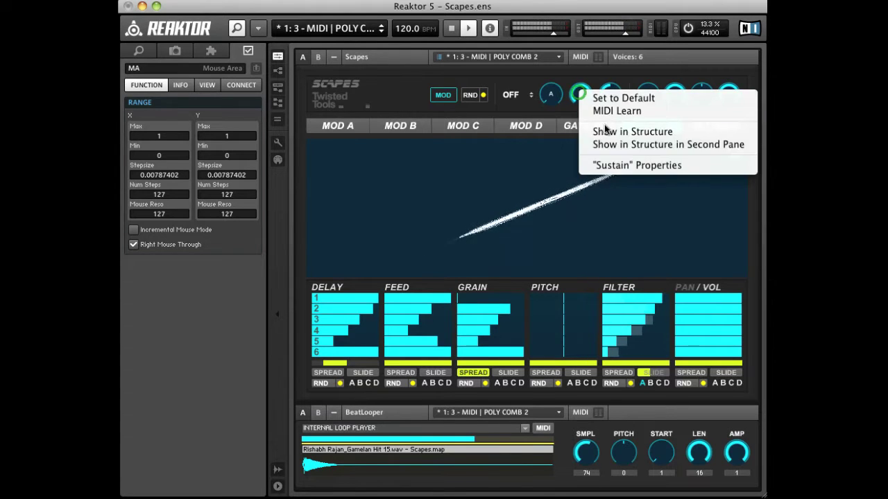
{"action": "left_click", "coordinate": [618, 165]}
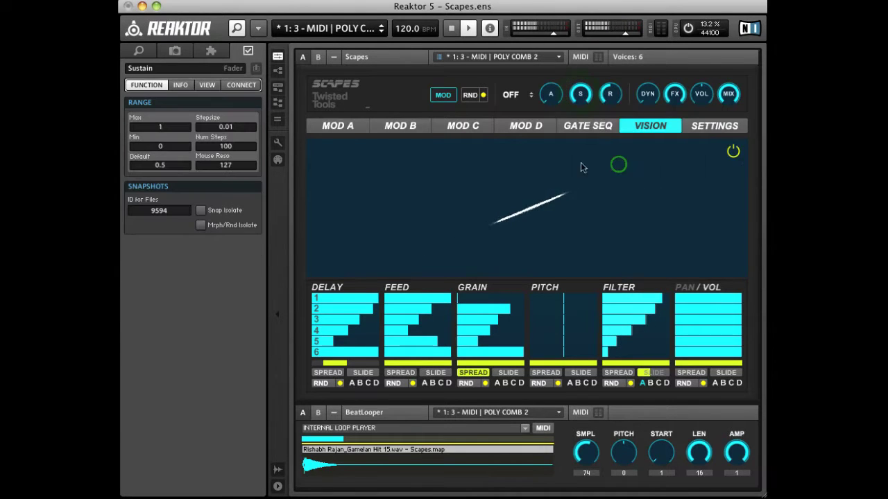
{"action": "left_click", "coordinate": [225, 215]}
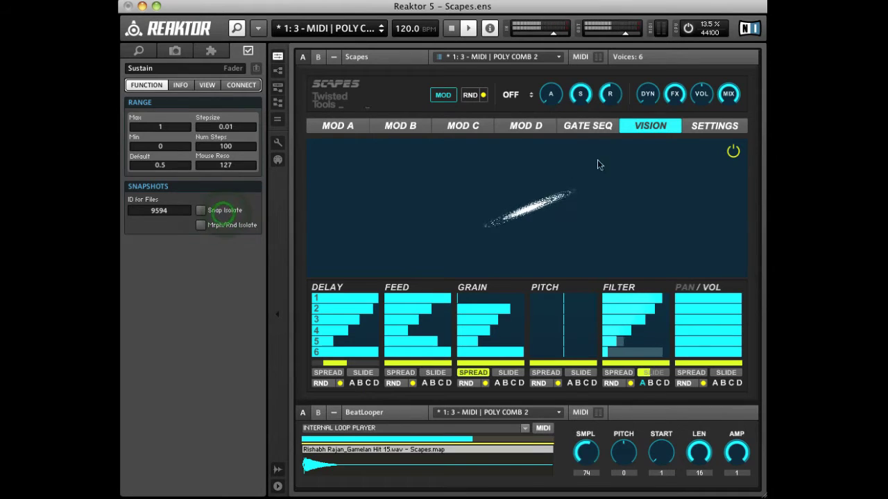
{"action": "right_click", "coordinate": [733, 99]}
{"action": "left_click", "coordinate": [753, 165]}
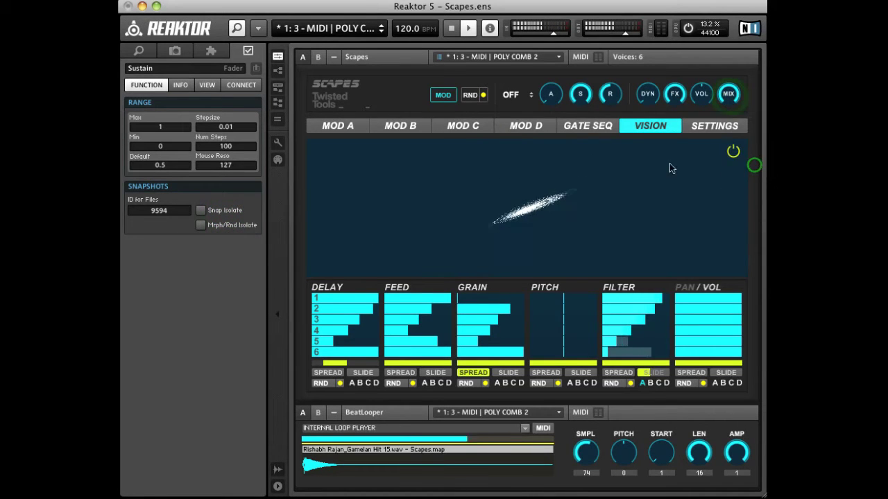
{"action": "left_click", "coordinate": [224, 212]}
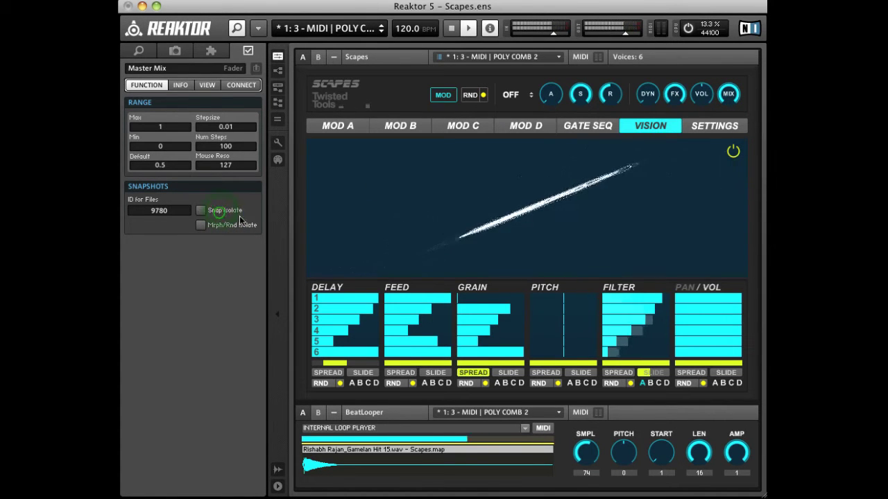
- Open the Delay1 properties from the filter bars and the properties of the reverb's Lev knob
{"action": "right_click", "coordinate": [620, 302]}
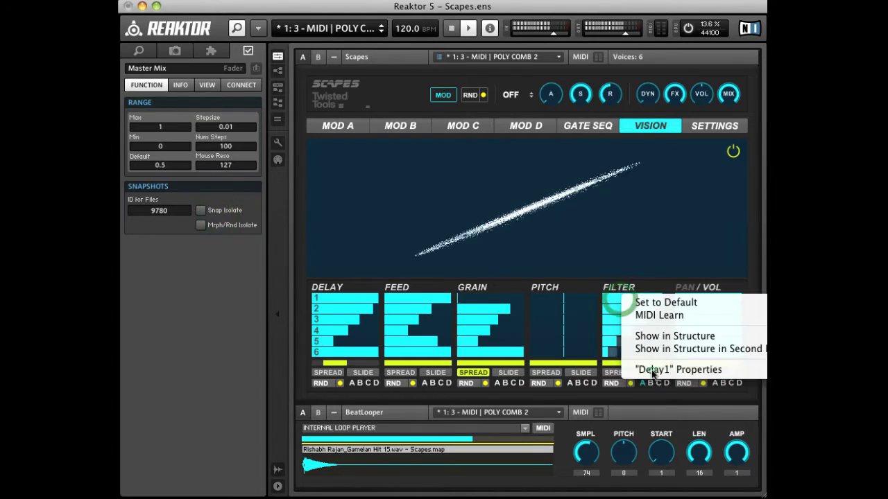
{"action": "left_click", "coordinate": [652, 368]}
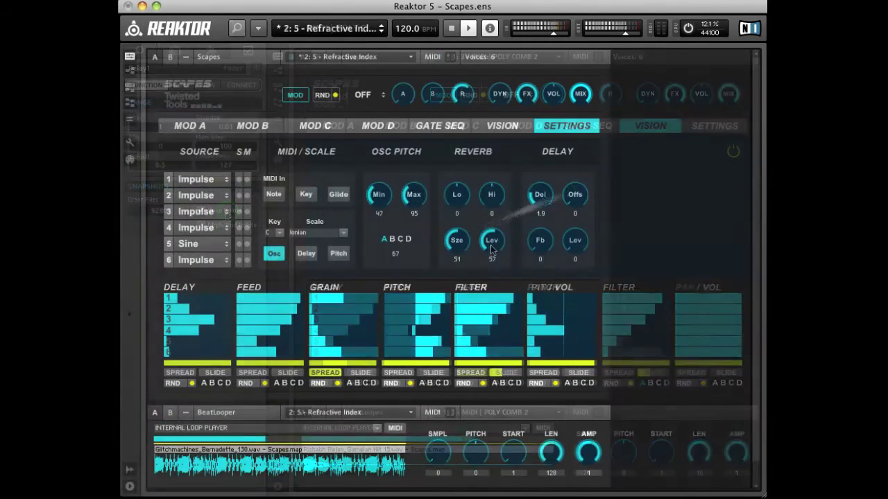
{"action": "right_click", "coordinate": [491, 242]}
{"action": "left_click", "coordinate": [519, 318]}
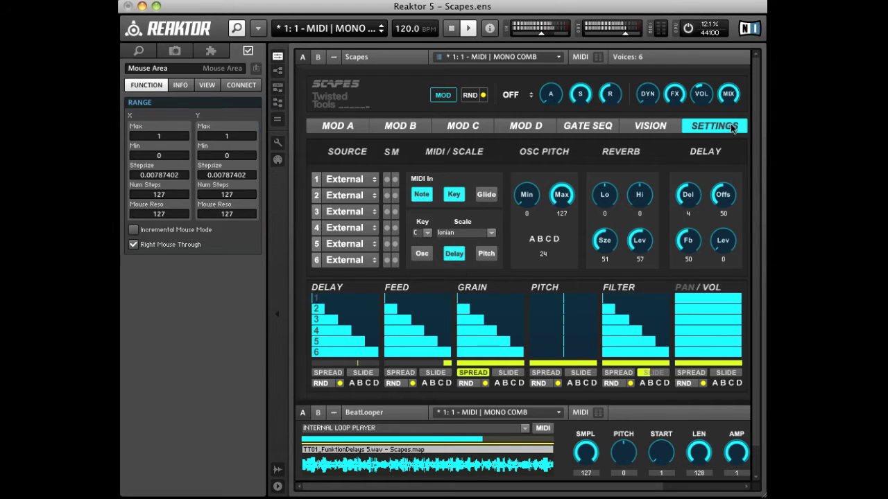
- Load snapshot 28, Middle East Distortions, from the Scapes bank
{"action": "left_click", "coordinate": [338, 31]}
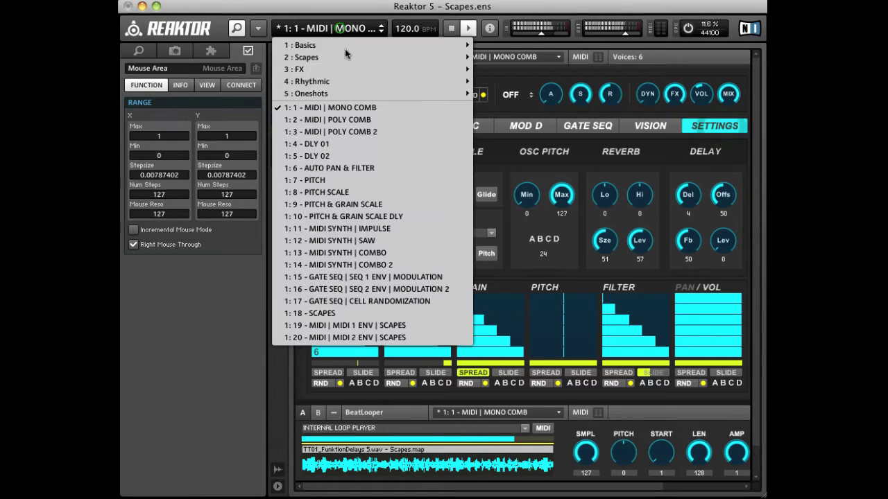
{"action": "mouse_move", "coordinate": [368, 59]}
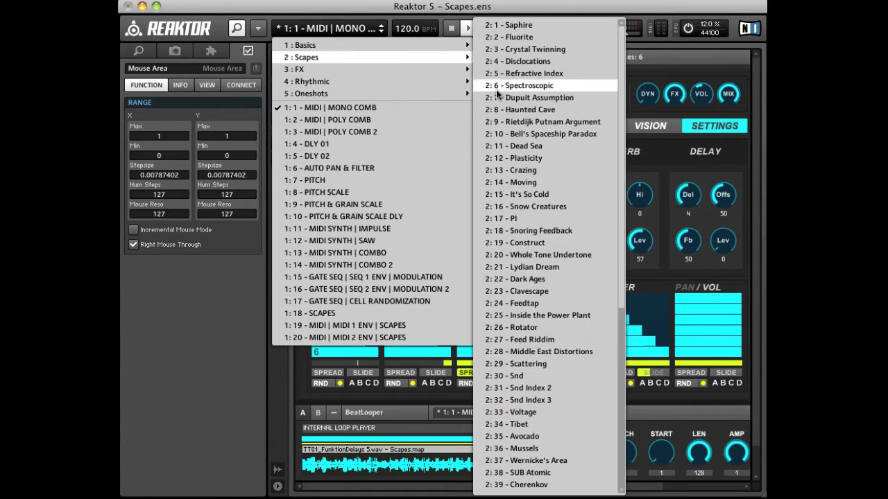
{"action": "left_click", "coordinate": [563, 354]}
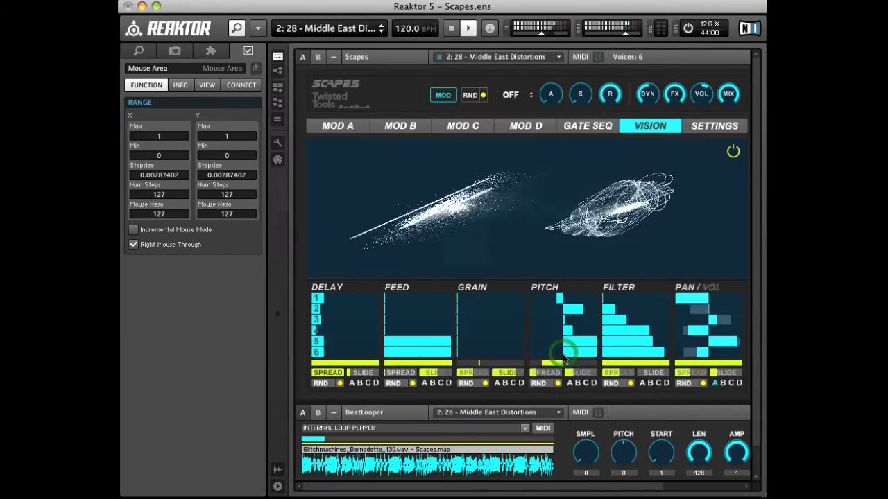
- Show the Settings page and look over its source, solo/mute, MIDI/scale, oscillator pitch and reverb sections
{"action": "left_click", "coordinate": [709, 127]}
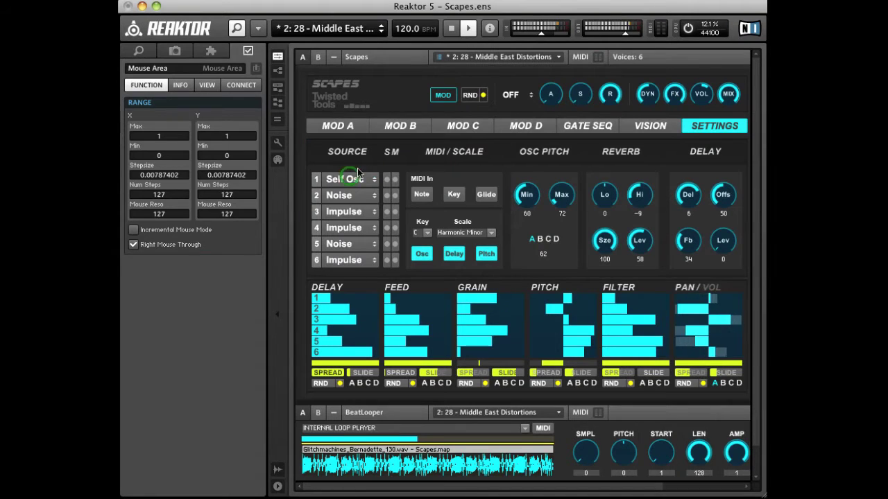
{"action": "left_click", "coordinate": [391, 152]}
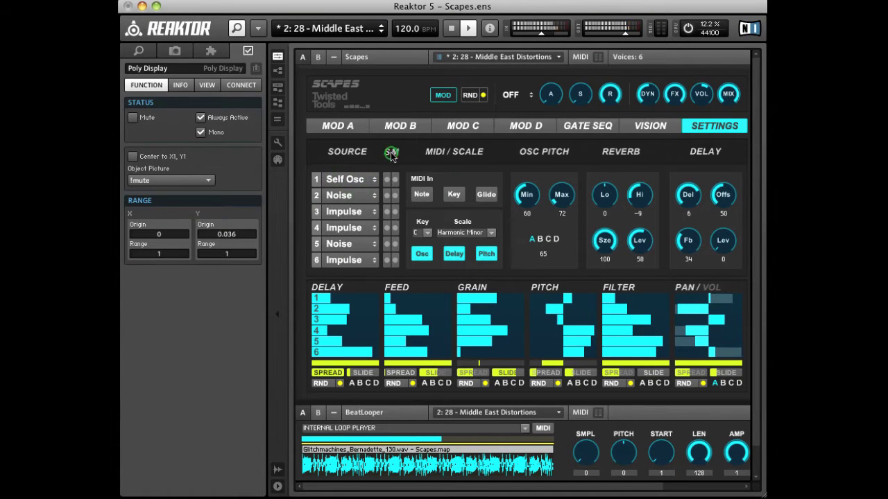
{"action": "left_click", "coordinate": [447, 153]}
{"action": "left_click", "coordinate": [538, 152]}
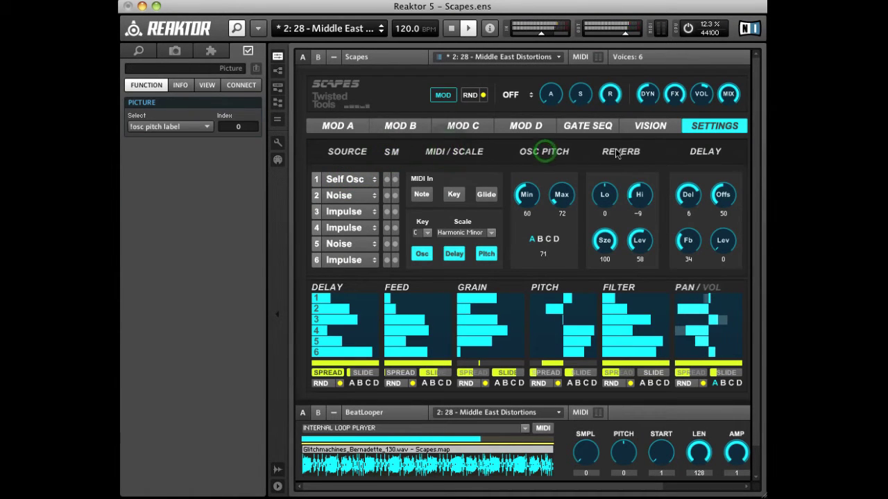
{"action": "left_click", "coordinate": [621, 153]}
{"action": "left_click", "coordinate": [543, 253]}
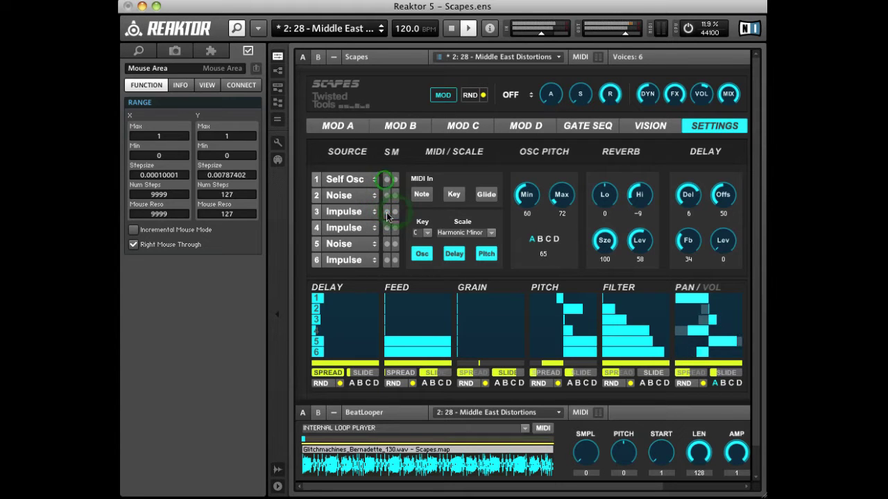
{"action": "left_click", "coordinate": [387, 179]}
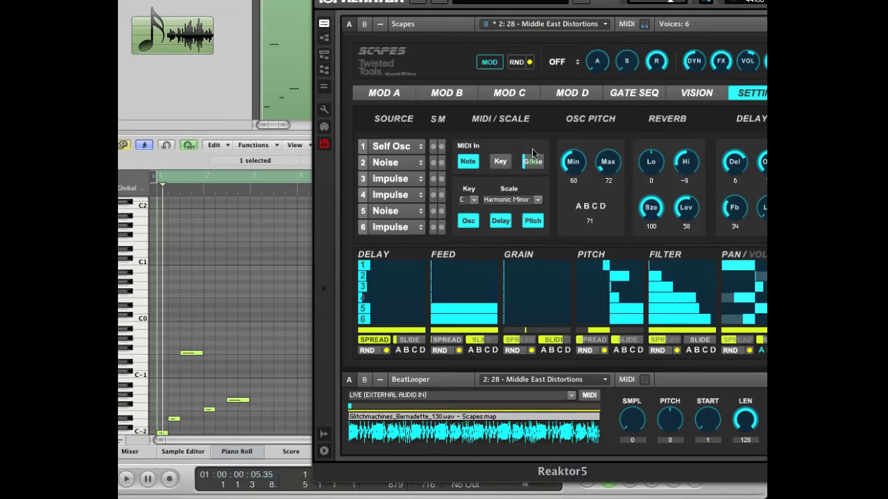
- Play the host's MIDI notes into Scapes with MIDI Note and Glide enabled
{"action": "key", "text": "space"}
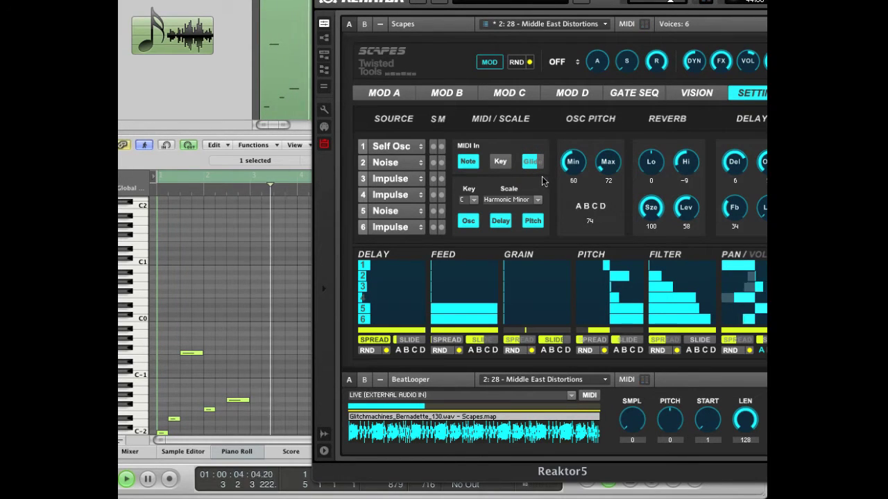
{"action": "scroll", "coordinate": [249, 287], "scroll_direction": "down", "scroll_amount": 1}
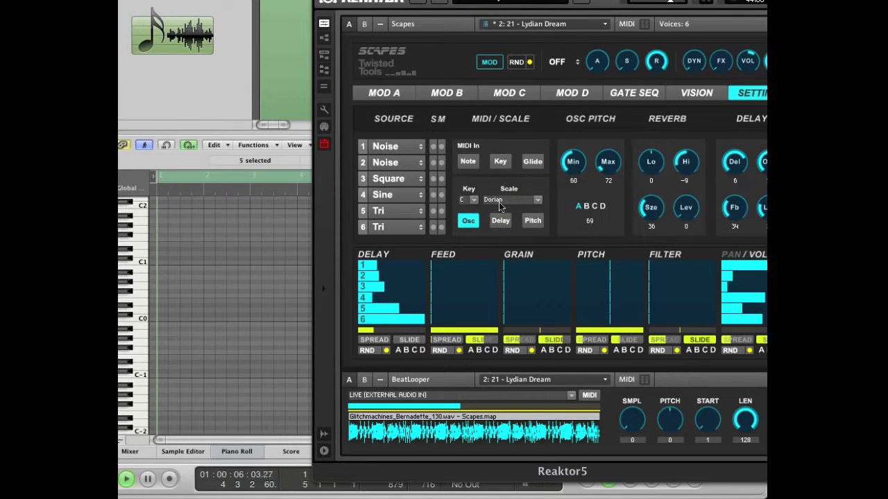
- With Lydian Dream playing, try the Harmonic Minor scale on the oscillators and switch the scale to Wholetone
{"action": "left_click", "coordinate": [502, 200]}
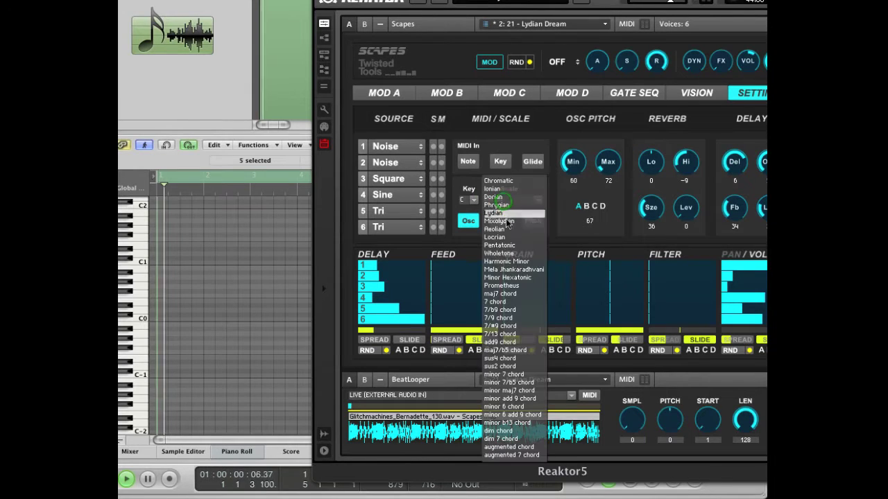
{"action": "left_click", "coordinate": [510, 263]}
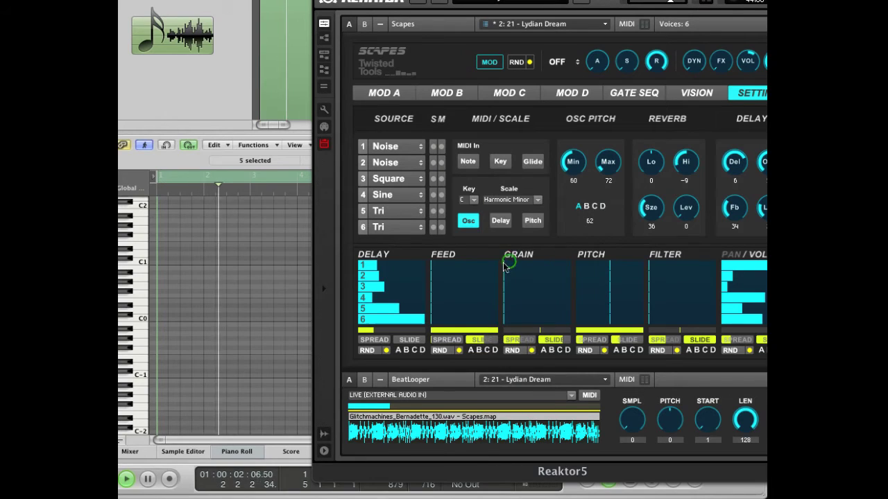
{"action": "left_click", "coordinate": [527, 201]}
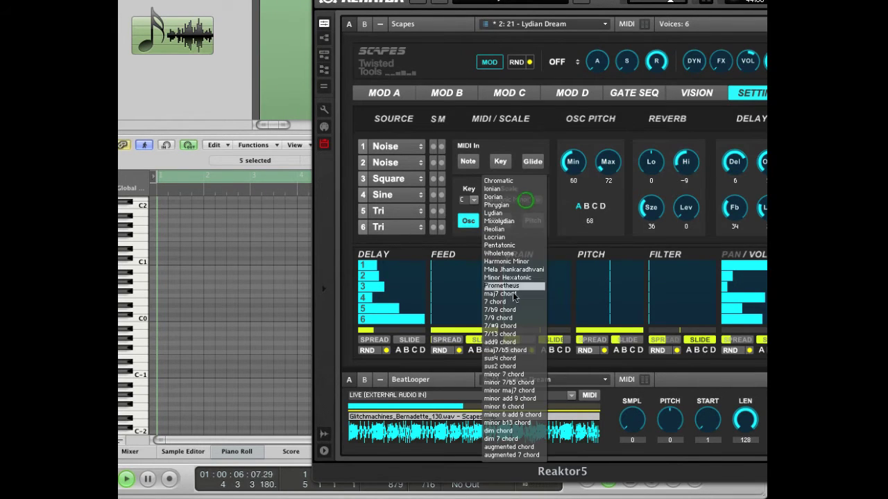
{"action": "left_click", "coordinate": [516, 253]}
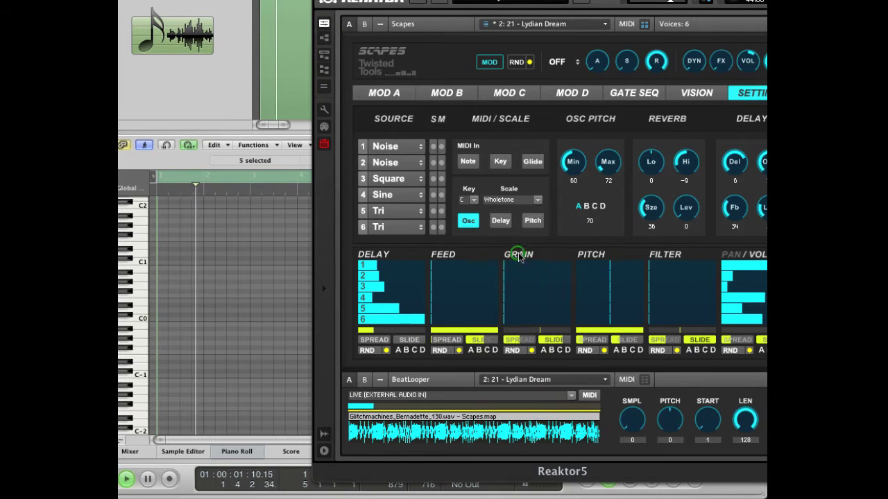
{"action": "left_click", "coordinate": [527, 199]}
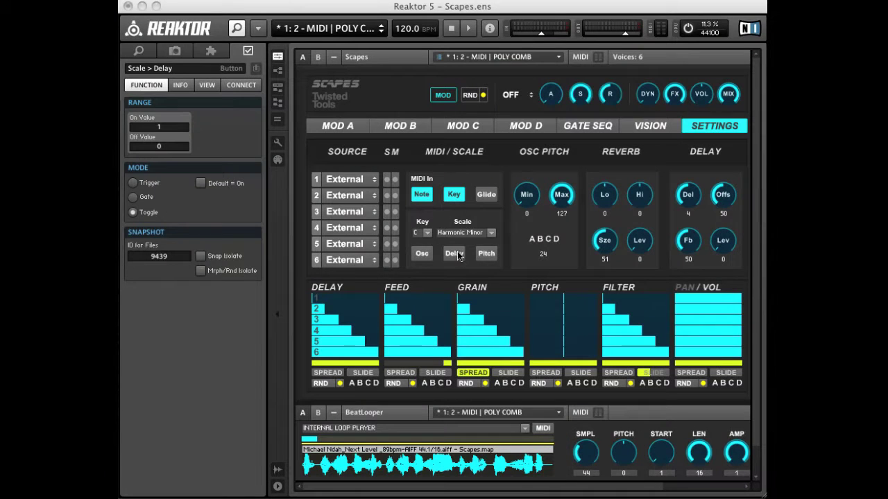
- Apply the Pentatonic scale to the delays in the POLY COMB snapshot and redraw the six voices' delay bars
{"action": "left_click", "coordinate": [455, 254]}
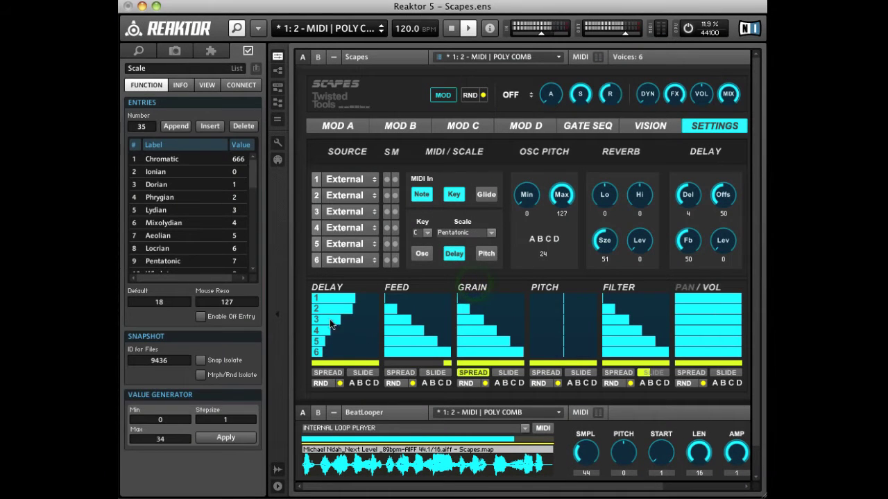
{"action": "mouse_move", "coordinate": [322, 309]}
{"action": "left_mouse_down"}
{"action": "mouse_move", "coordinate": [353, 350]}
{"action": "mouse_move", "coordinate": [333, 342]}
{"action": "mouse_move", "coordinate": [364, 314]}
{"action": "mouse_move", "coordinate": [322, 363]}
{"action": "mouse_move", "coordinate": [359, 298]}
{"action": "left_mouse_up"}
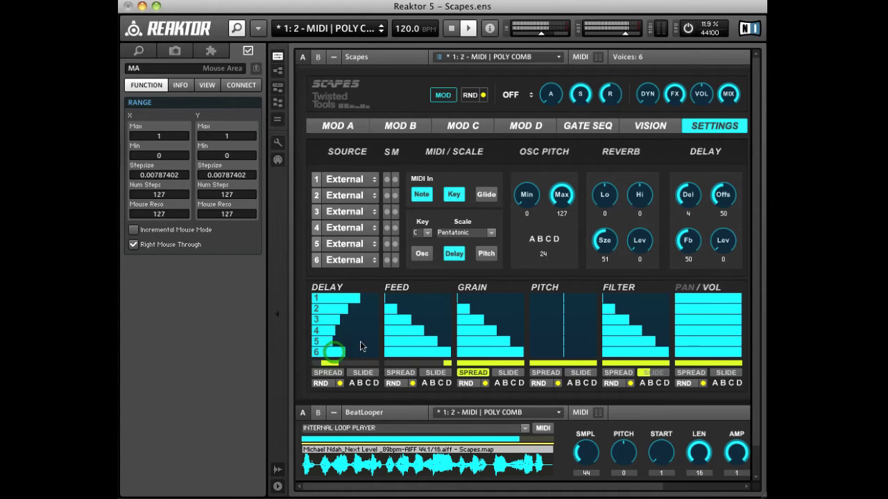
{"action": "left_click_drag", "start_coordinate": [355, 345], "coordinate": [316, 308]}
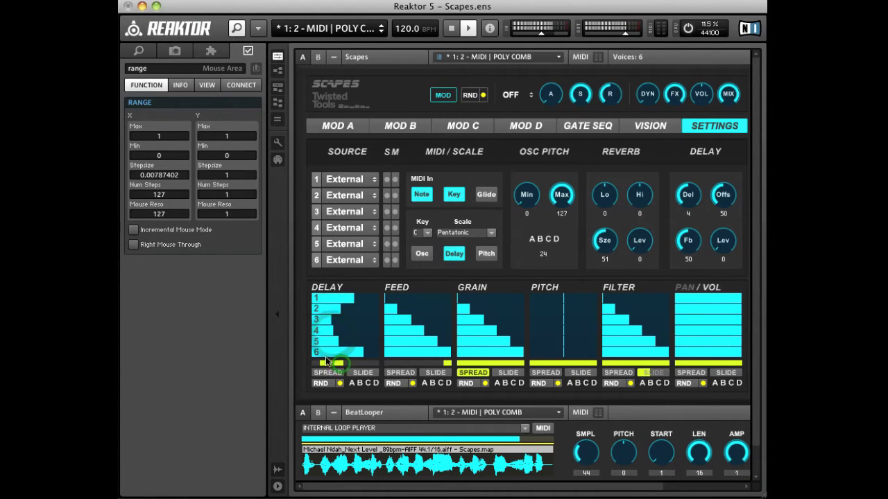
{"action": "left_click_drag", "start_coordinate": [327, 350], "coordinate": [376, 297]}
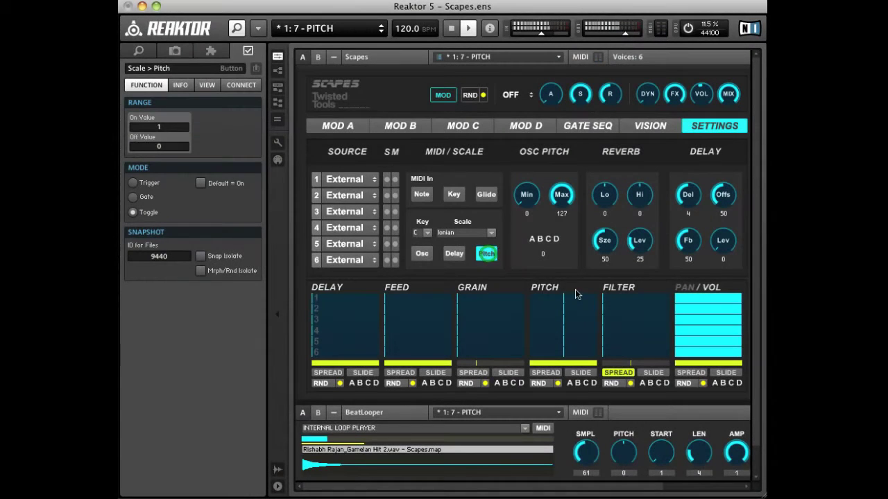
- Redraw the six voices' pitch bars in the Ionian scale, switch the scale to Wholetone and redraw the bars
{"action": "left_click_drag", "start_coordinate": [566, 299], "coordinate": [546, 300]}
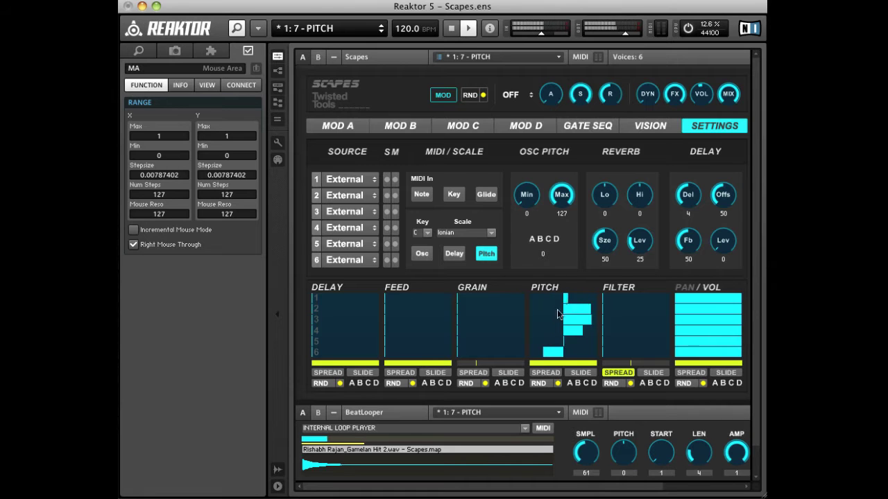
{"action": "left_click_drag", "start_coordinate": [529, 304], "coordinate": [528, 354]}
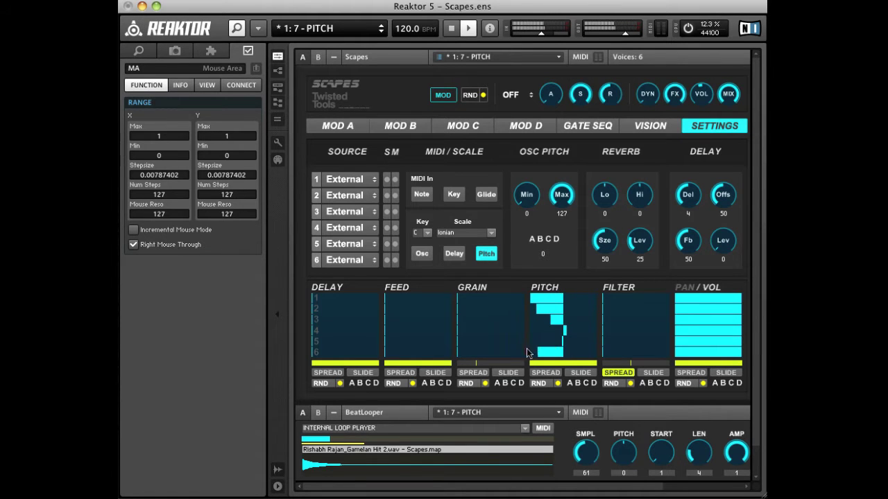
{"action": "left_click", "coordinate": [463, 233]}
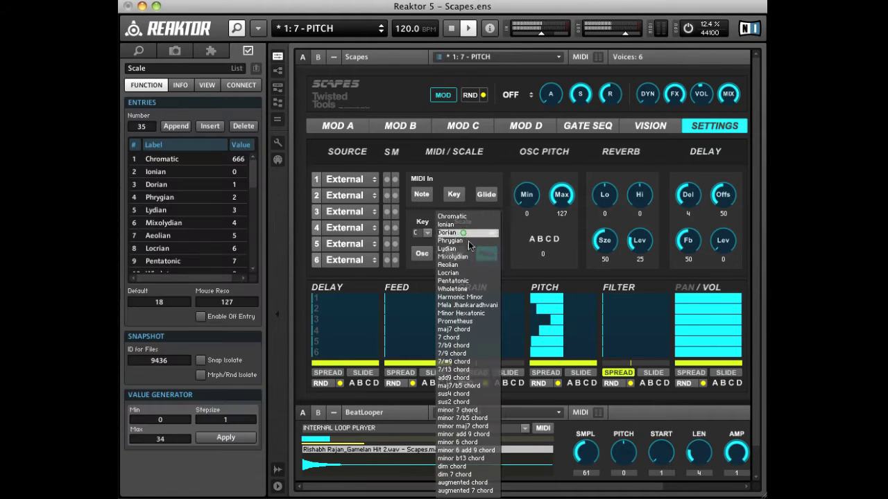
{"action": "left_click", "coordinate": [475, 289]}
{"action": "mouse_move", "coordinate": [548, 303]}
{"action": "left_mouse_down"}
{"action": "mouse_move", "coordinate": [557, 336]}
{"action": "mouse_move", "coordinate": [584, 313]}
{"action": "left_mouse_up"}
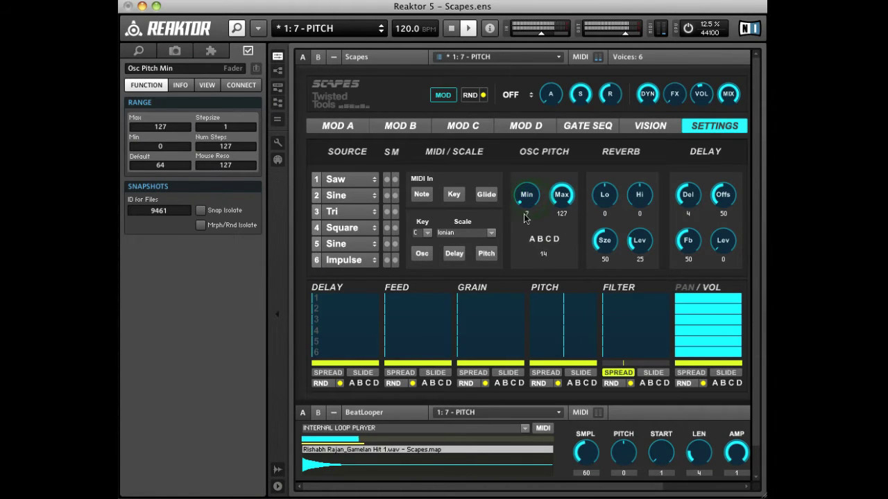
- Set the oscillator pitch range to a minimum of 25 and maximum of 69, and assign modulator A to it
{"action": "left_click_drag", "start_coordinate": [524, 175], "coordinate": [546, 201]}
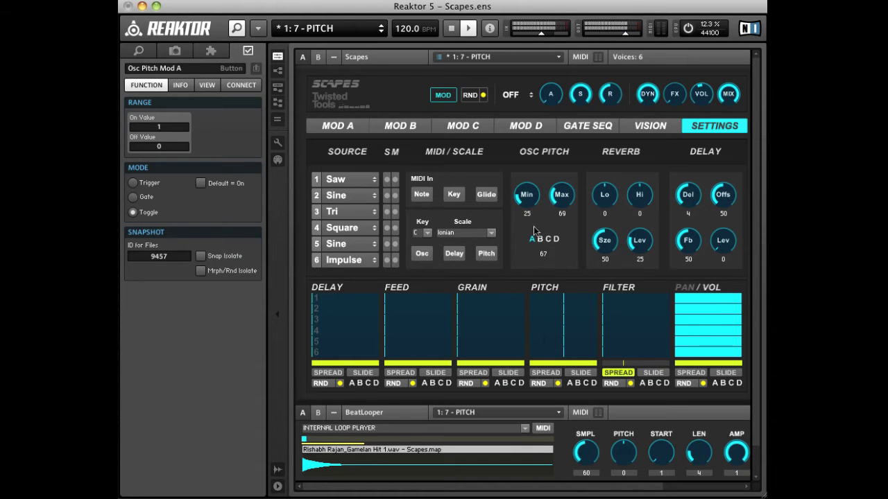
- Look through the step patterns on the pages of modulators A, B, C and D
{"action": "left_click", "coordinate": [346, 128]}
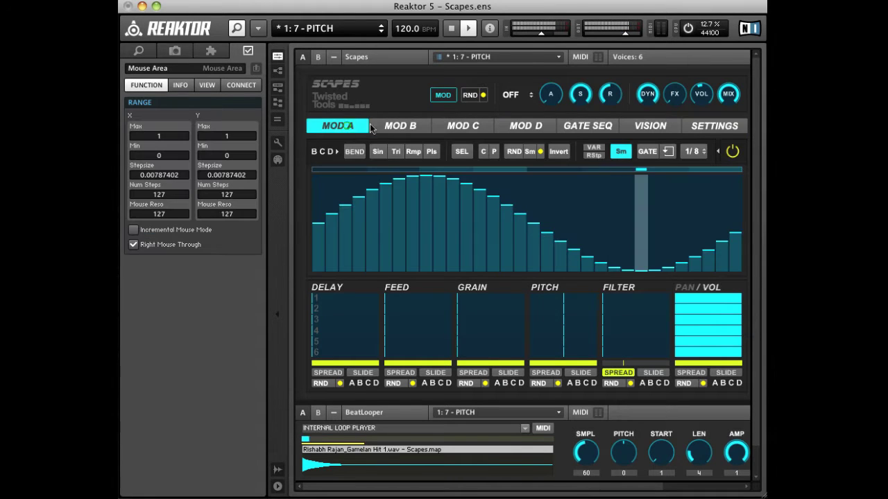
{"action": "left_click", "coordinate": [395, 123]}
{"action": "left_click", "coordinate": [458, 123]}
{"action": "left_click", "coordinate": [526, 123]}
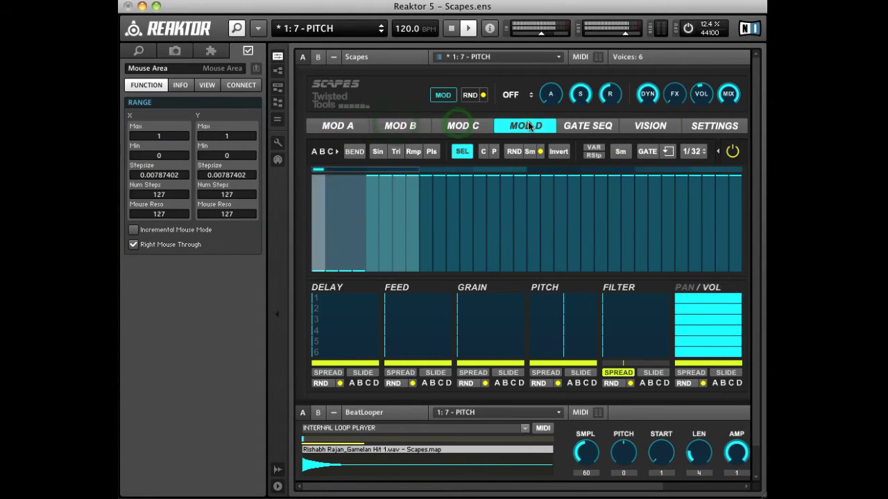
- Redraw modulator A's step pattern as a wavy curve, with smoothing off and a 1/24 rate
{"action": "left_click", "coordinate": [347, 123]}
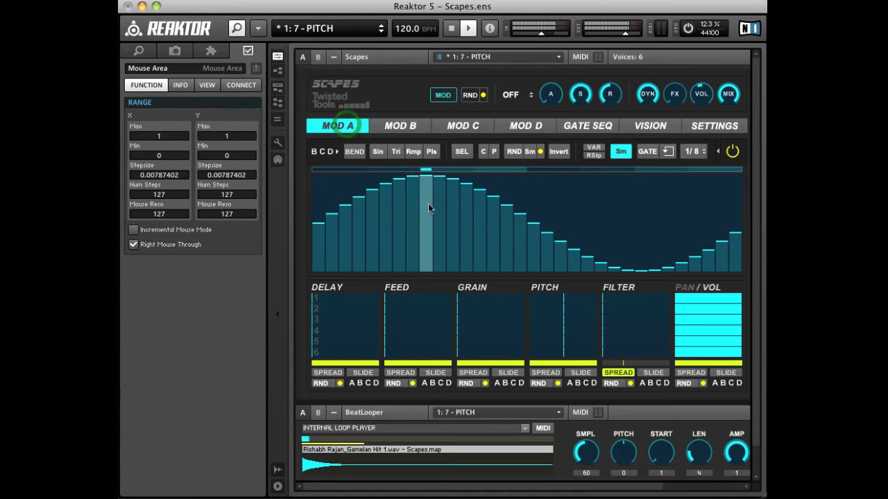
{"action": "left_click_drag", "start_coordinate": [321, 196], "coordinate": [689, 238]}
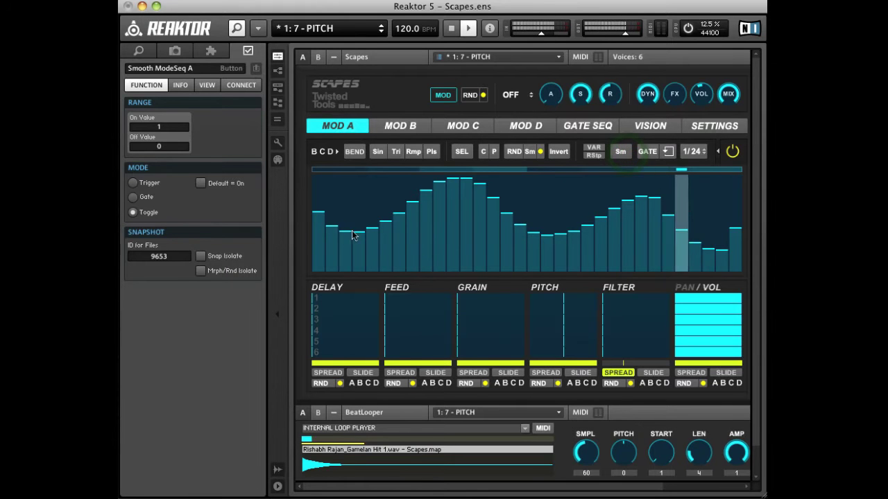
{"action": "left_click", "coordinate": [335, 215]}
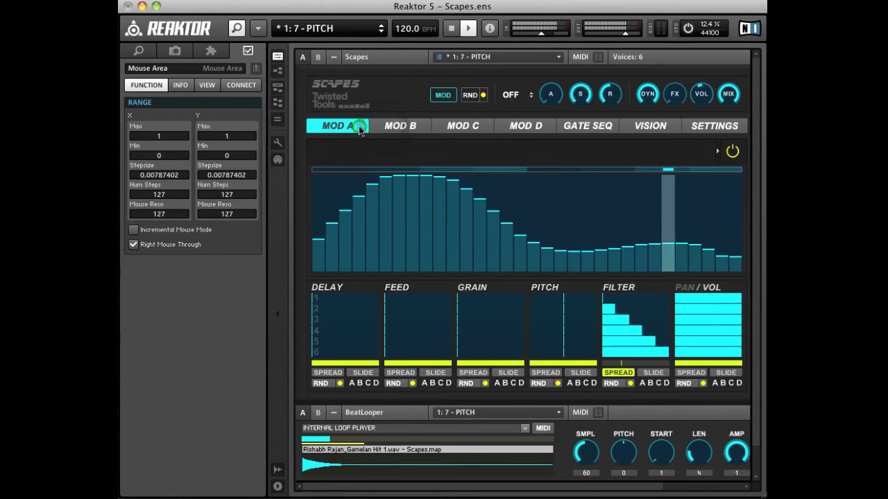
- Toggle the display of modulator A's editing tools, and show the same tools for modulator B
{"action": "left_click", "coordinate": [352, 128]}
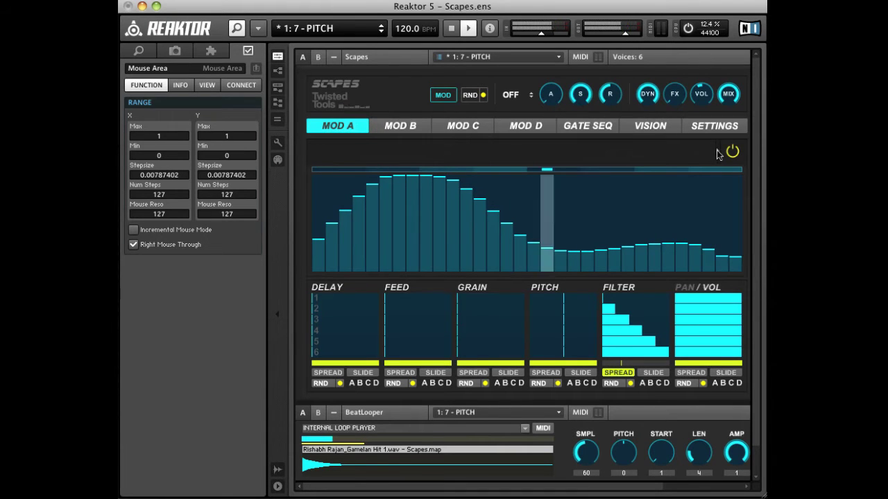
{"action": "left_click", "coordinate": [718, 153]}
{"action": "left_click", "coordinate": [719, 153]}
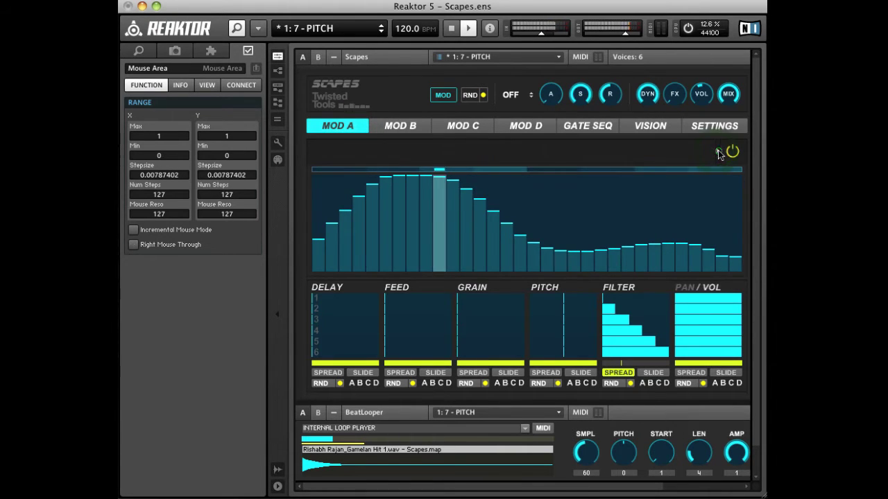
{"action": "left_click", "coordinate": [718, 152]}
{"action": "left_click", "coordinate": [718, 153]}
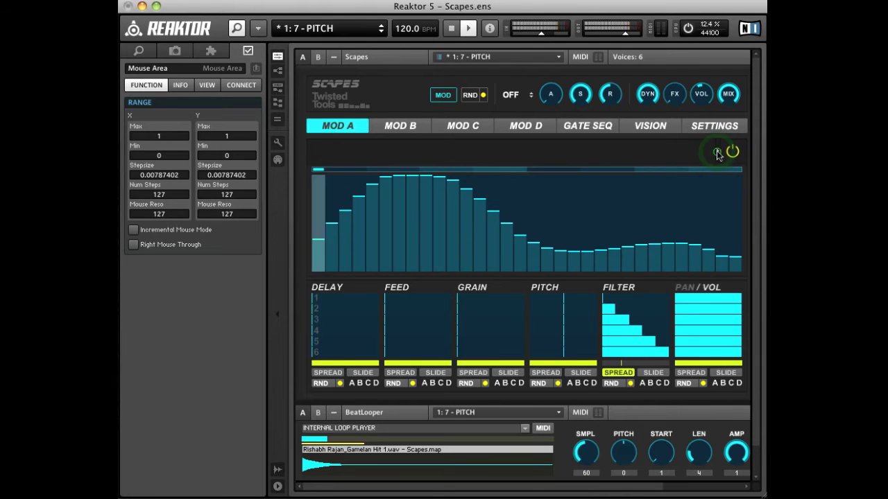
{"action": "left_click", "coordinate": [387, 131]}
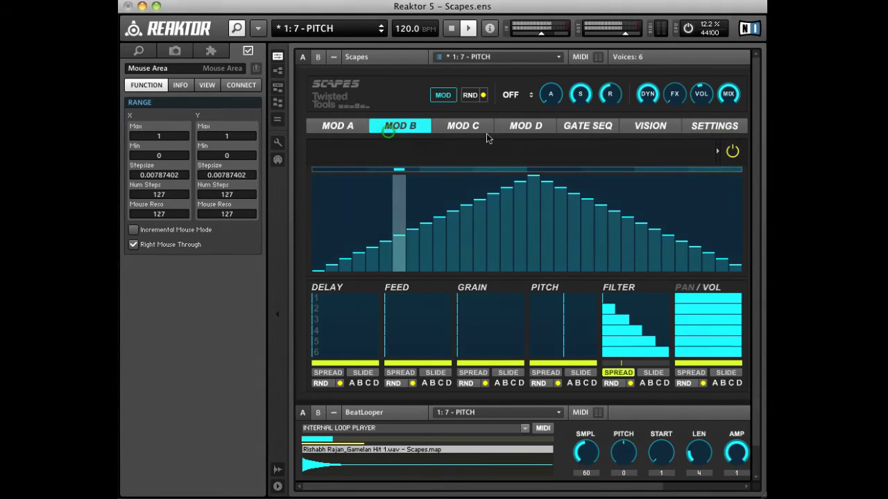
{"action": "left_click", "coordinate": [717, 152]}
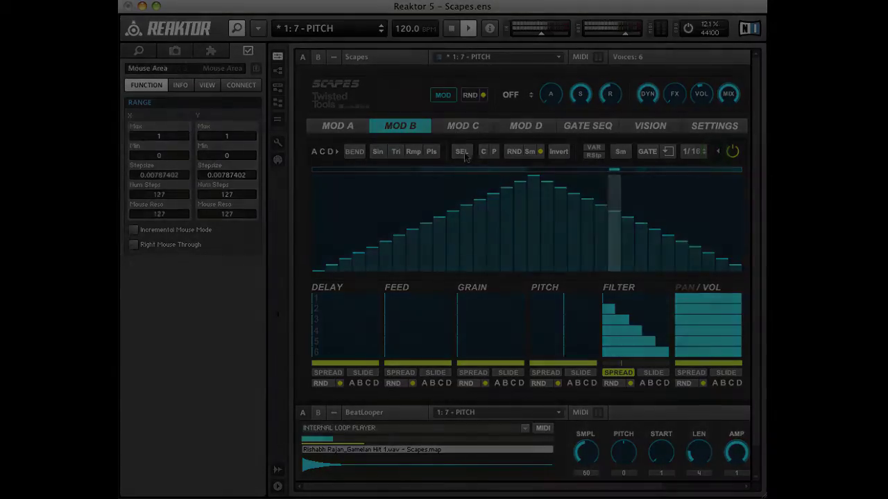
{"action": "left_click", "coordinate": [489, 163]}
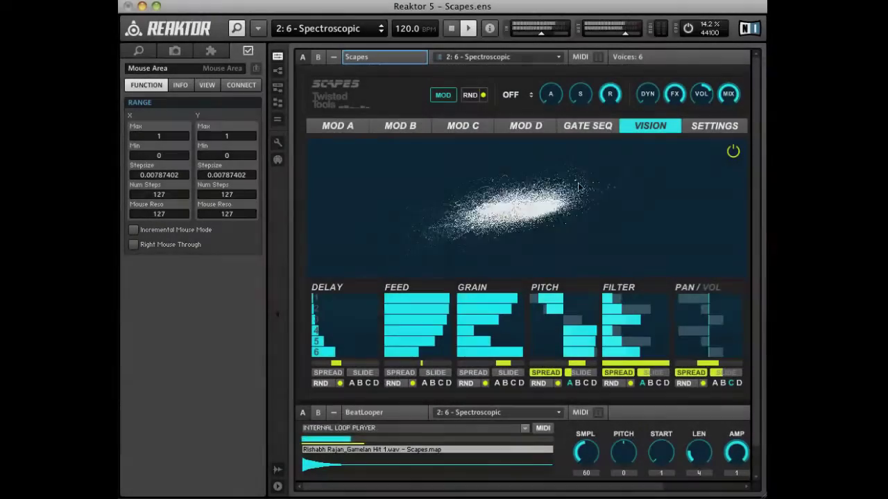
- Show the Settings page of the Spectroscopic snapshot and adjust its reverb level
{"action": "left_click", "coordinate": [702, 128]}
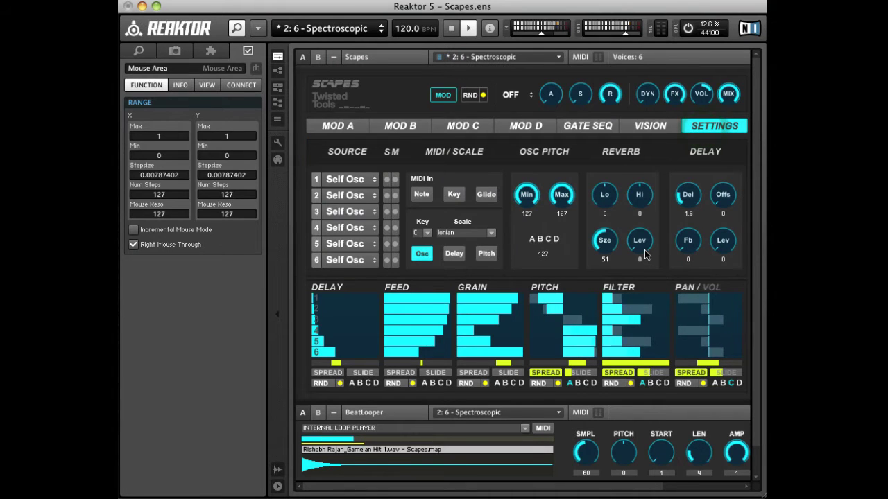
{"action": "left_click_drag", "start_coordinate": [644, 254], "coordinate": [639, 240]}
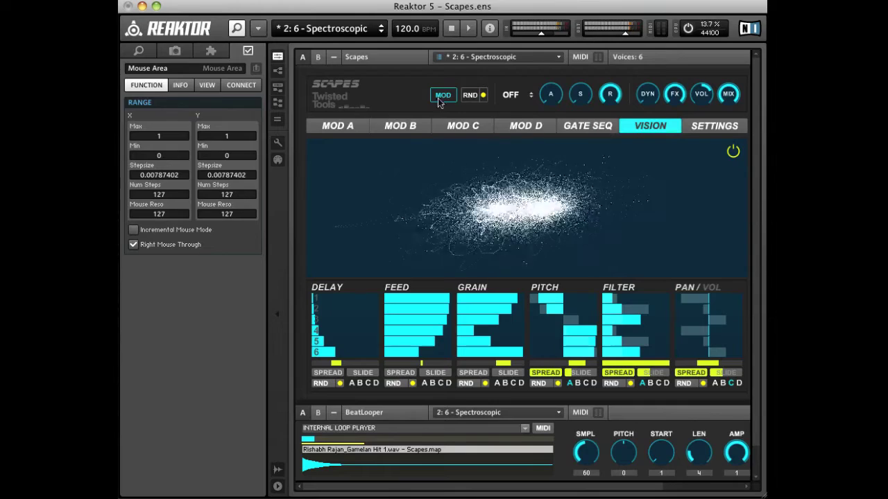
- Assign modulator B to the feed and modulator D to the delay, and switch all modulation off and on again
{"action": "left_click", "coordinate": [432, 384]}
{"action": "left_click", "coordinate": [377, 384]}
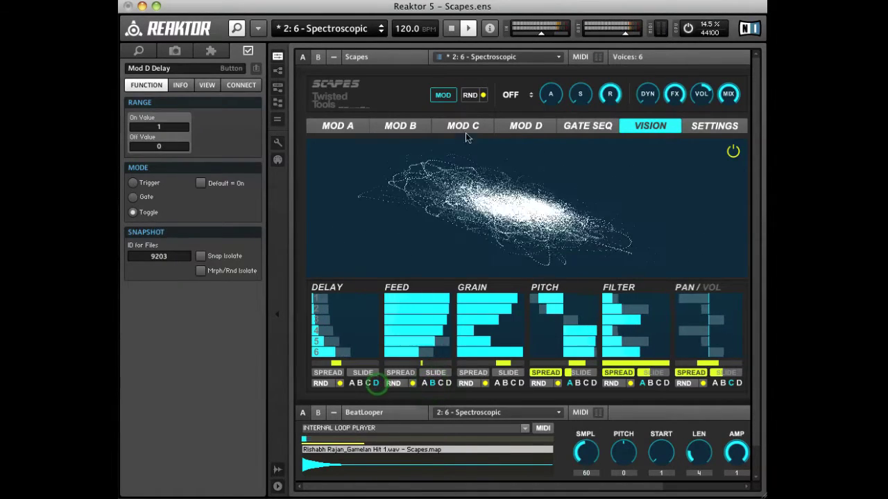
{"action": "left_click", "coordinate": [442, 95]}
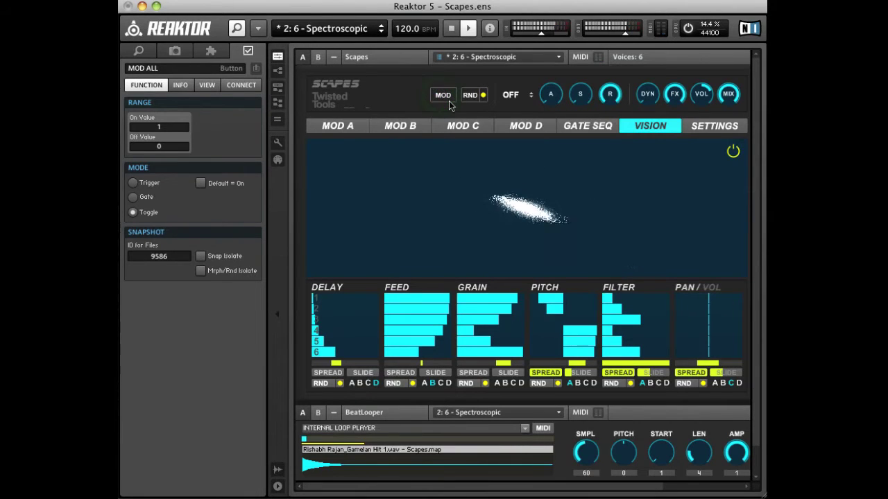
{"action": "left_click", "coordinate": [444, 97]}
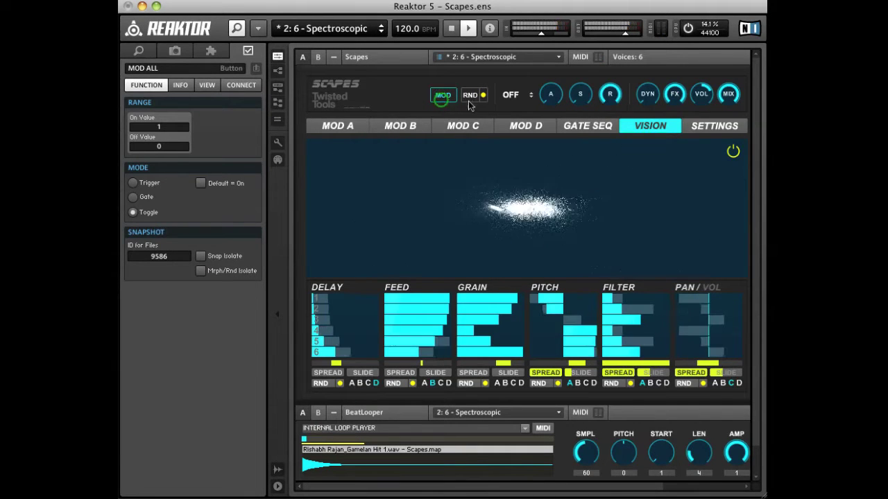
- Randomize the voice parameters of all sections several times in a row
{"action": "left_click", "coordinate": [471, 97]}
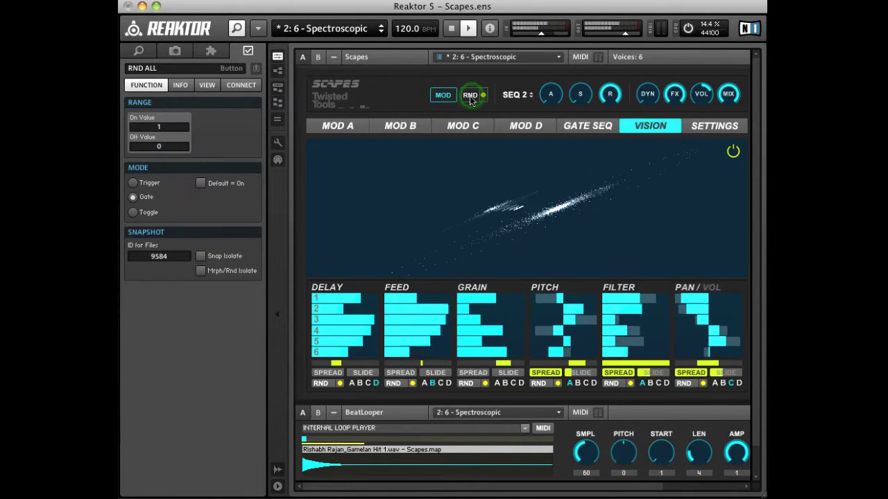
{"action": "left_click", "coordinate": [470, 97]}
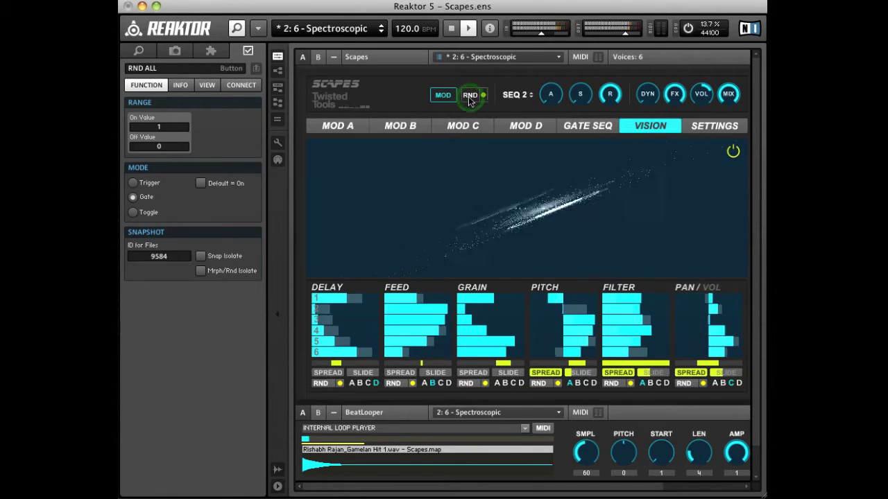
{"action": "left_click", "coordinate": [469, 98]}
{"action": "left_click", "coordinate": [469, 100]}
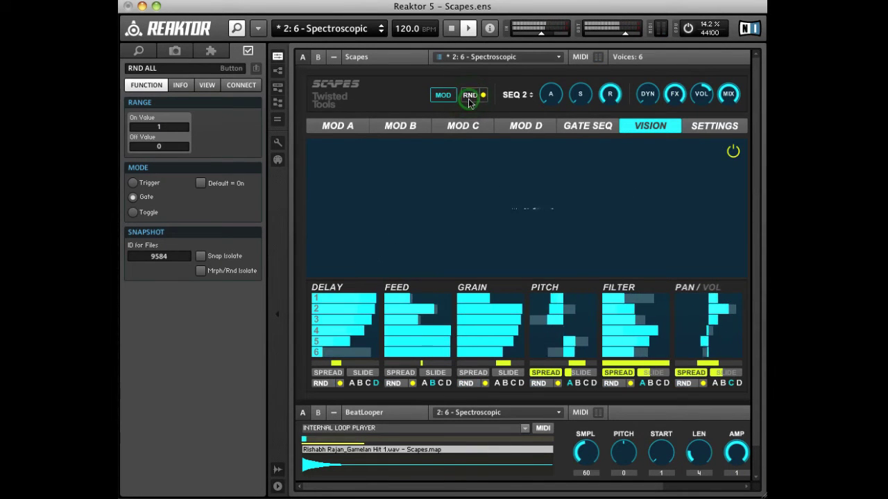
{"action": "left_click", "coordinate": [470, 101]}
{"action": "left_click", "coordinate": [470, 99]}
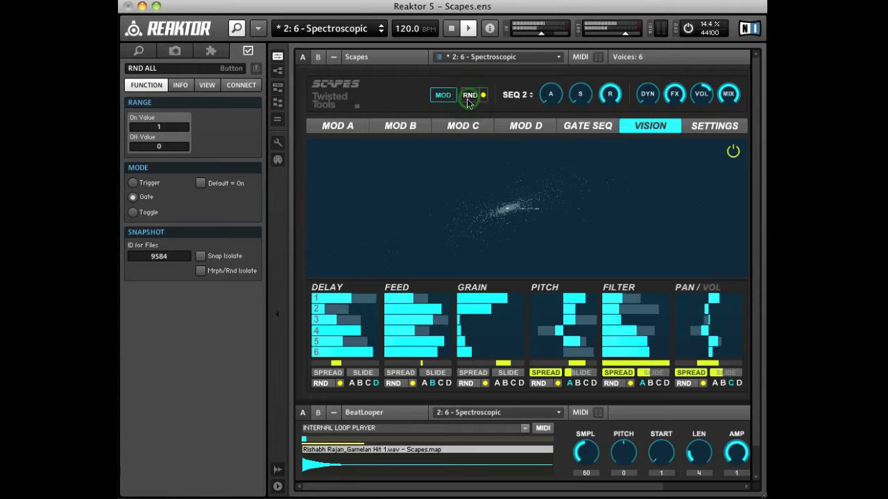
{"action": "left_click", "coordinate": [469, 99]}
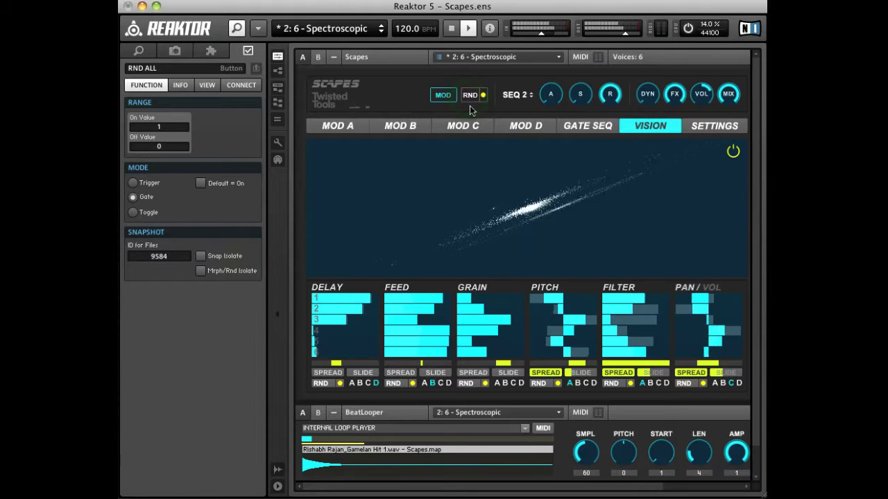
- Use the global flip control to exclude all sections from randomization, toggling it a few times
{"action": "left_click", "coordinate": [482, 101]}
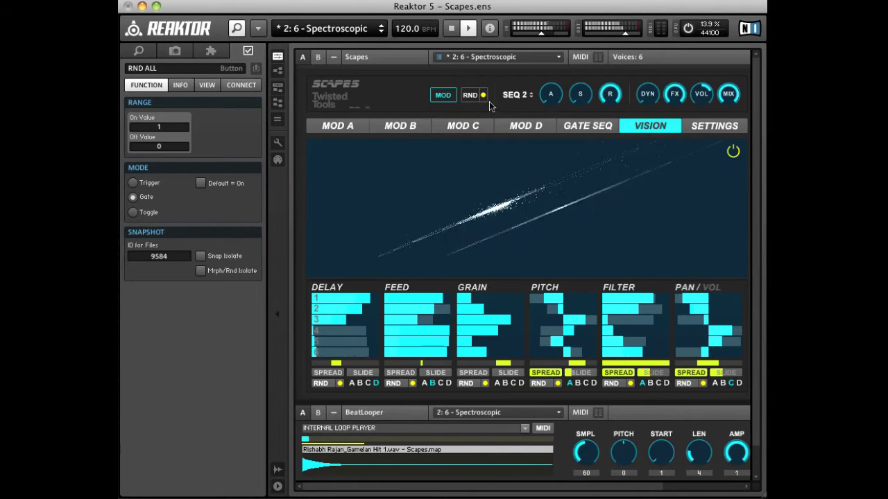
{"action": "left_click", "coordinate": [483, 98]}
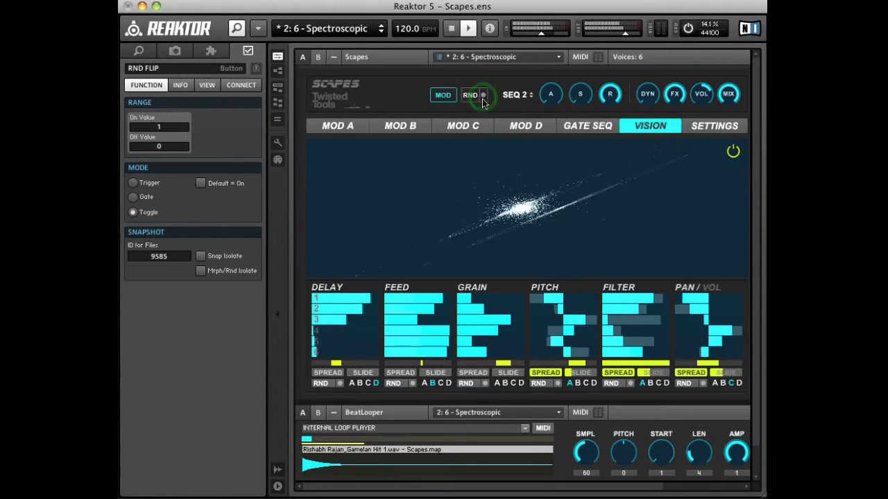
{"action": "left_click", "coordinate": [484, 98]}
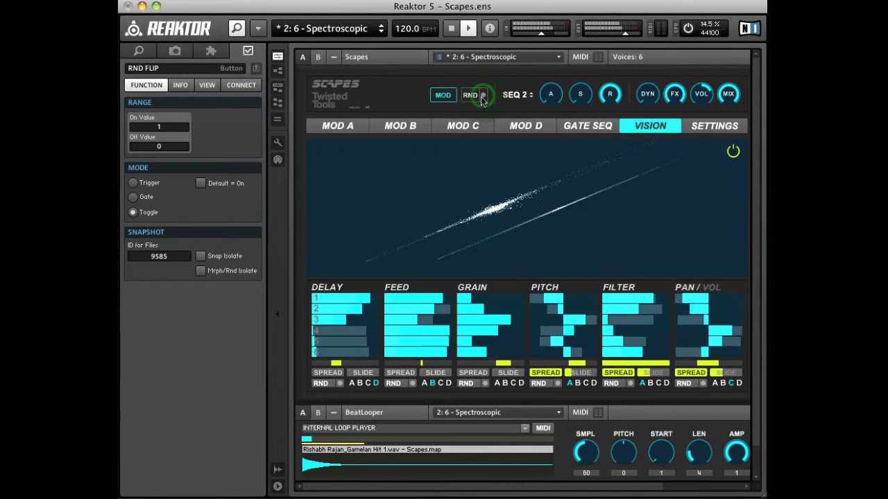
{"action": "left_click", "coordinate": [483, 98]}
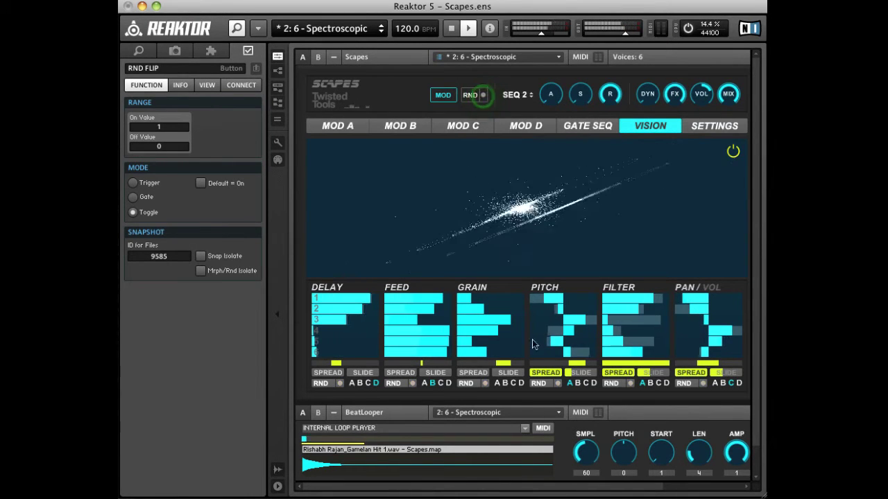
- Include grain, delay, feed and pitch in randomization individually, and flip the inclusion of all sections on and off globally
{"action": "left_click", "coordinate": [486, 383]}
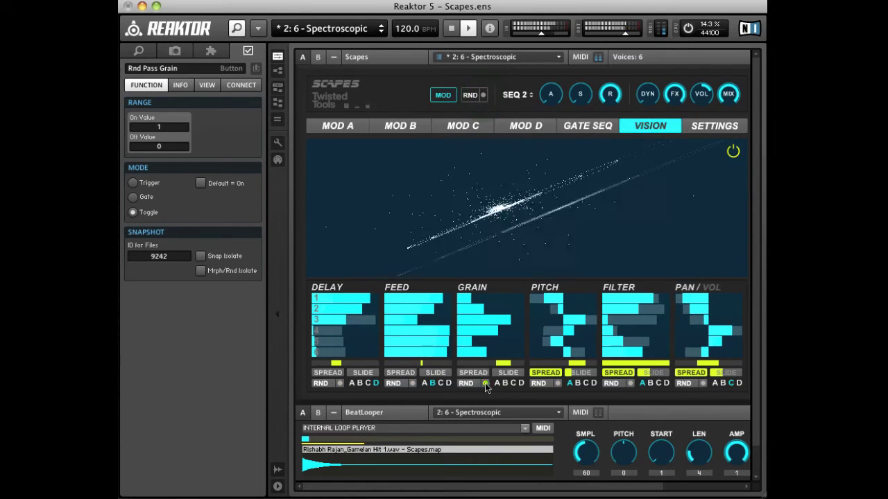
{"action": "left_click", "coordinate": [340, 383]}
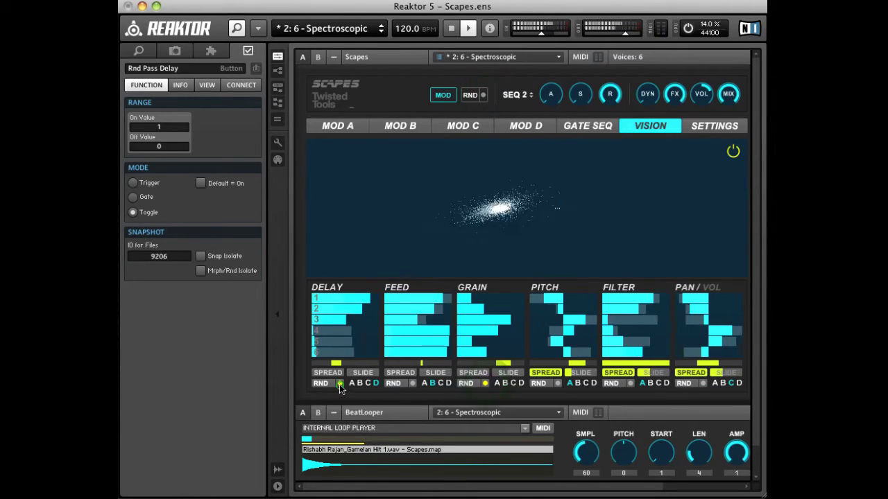
{"action": "left_click", "coordinate": [485, 97]}
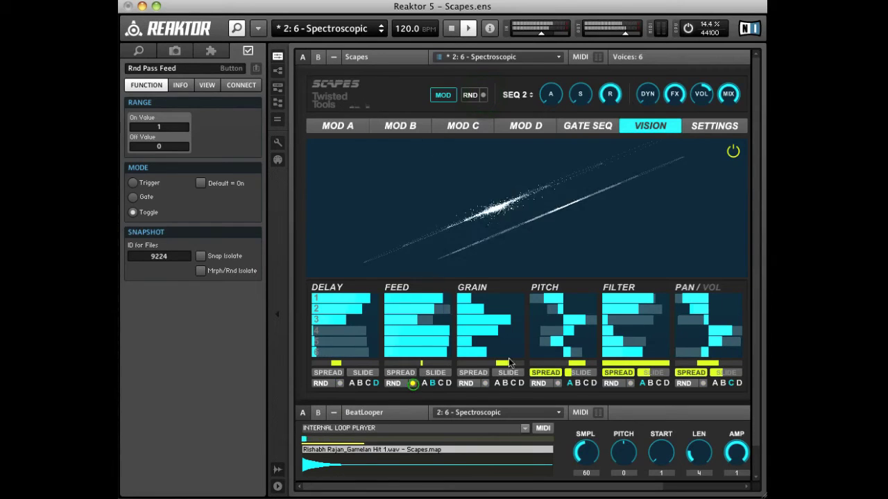
{"action": "left_click", "coordinate": [557, 384]}
{"action": "left_click", "coordinate": [483, 96]}
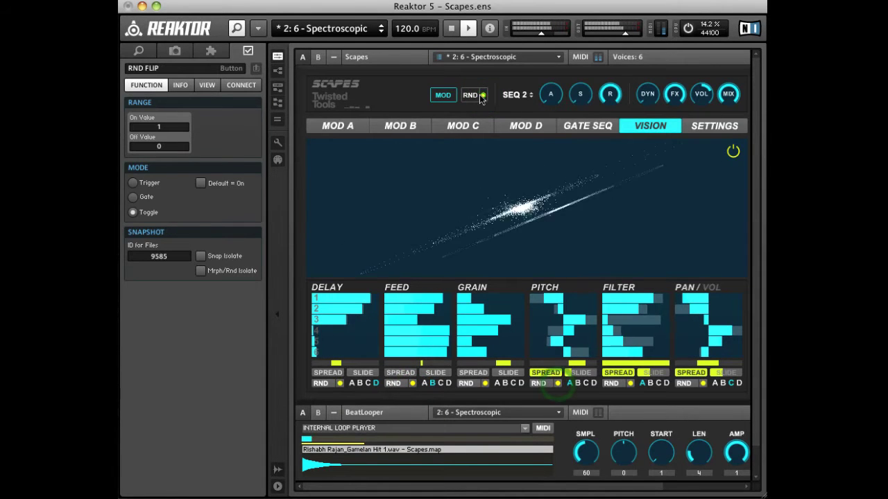
{"action": "left_click", "coordinate": [482, 97]}
{"action": "left_click", "coordinate": [482, 97]}
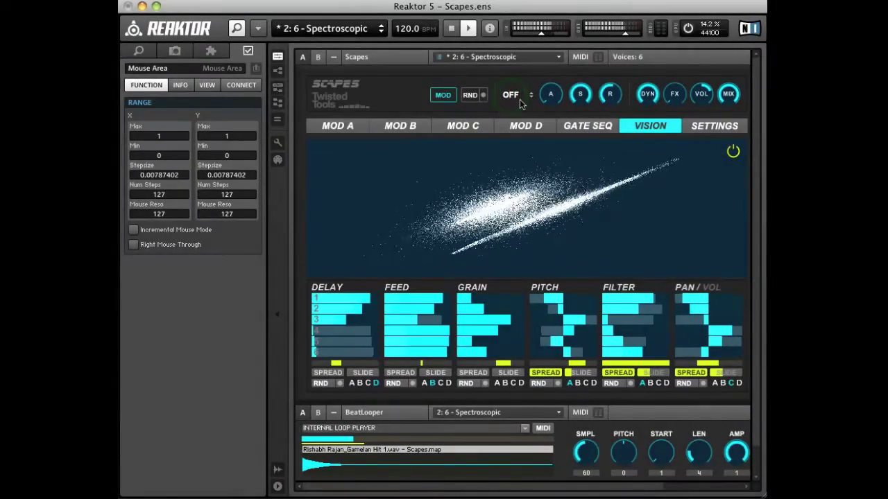
- Switch the gate mode between SEQ 2, OFF, MIDI 2 and MIDI 1 in turn
{"action": "left_click", "coordinate": [524, 97]}
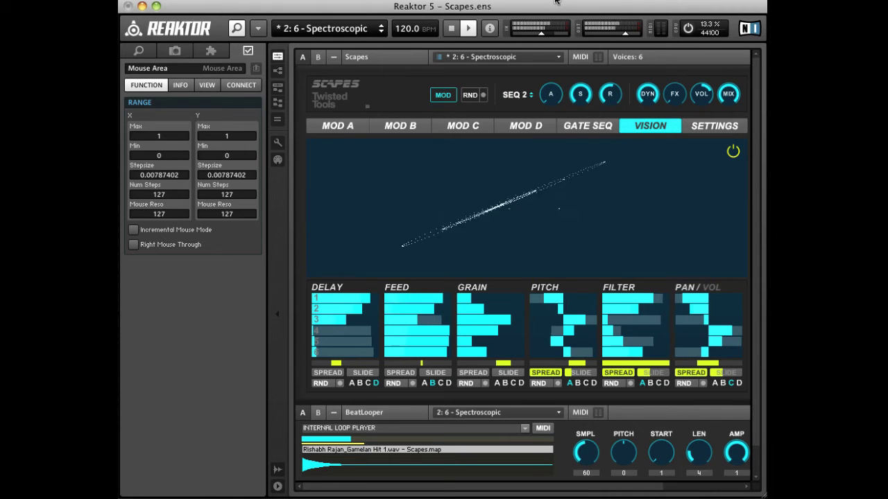
{"action": "left_click", "coordinate": [517, 95]}
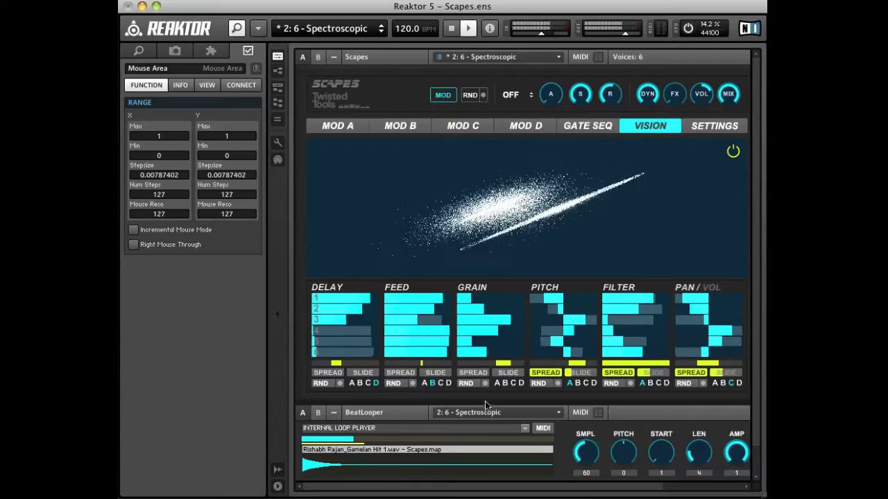
{"action": "left_click", "coordinate": [519, 94]}
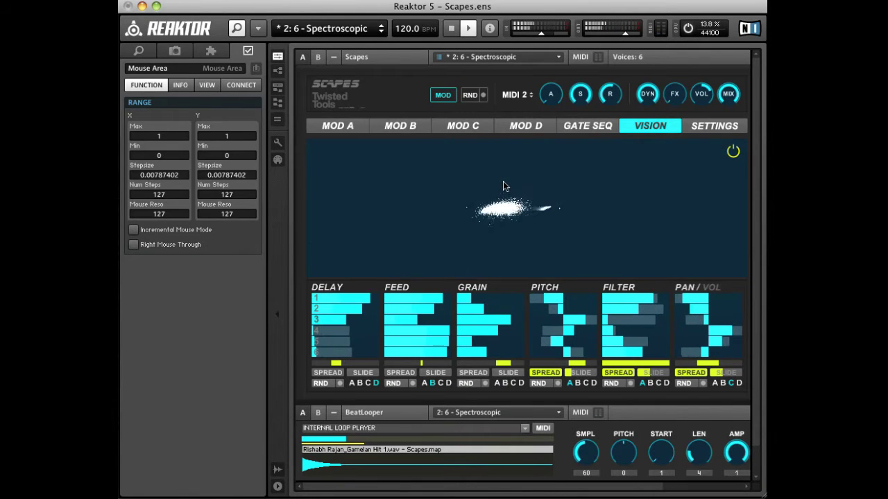
{"action": "left_click", "coordinate": [522, 102]}
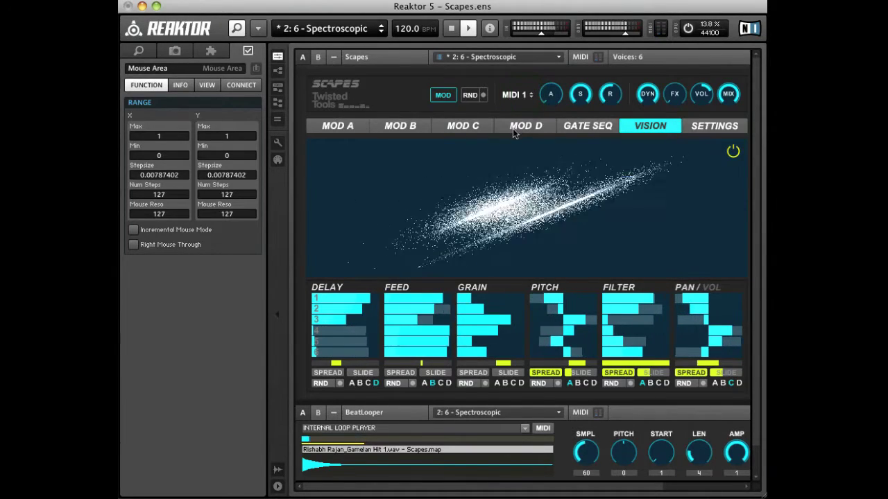
{"action": "left_click", "coordinate": [528, 93]}
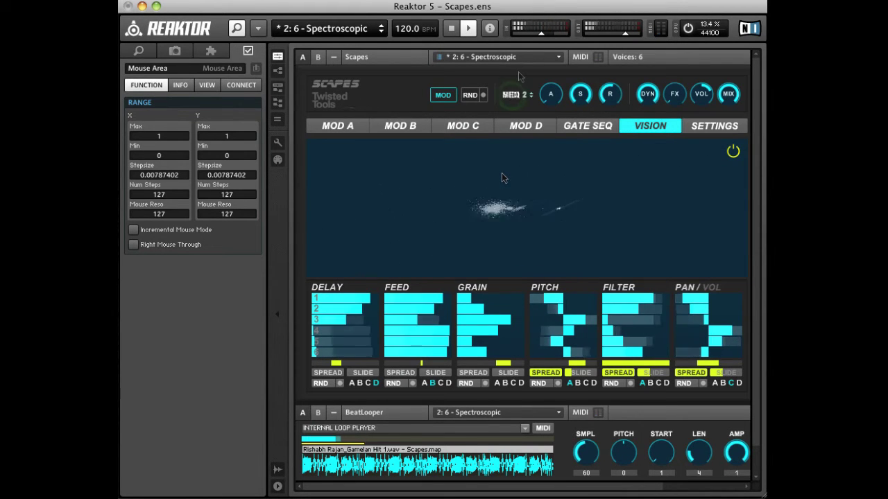
{"action": "left_click_drag", "start_coordinate": [517, 95], "coordinate": [523, 59]}
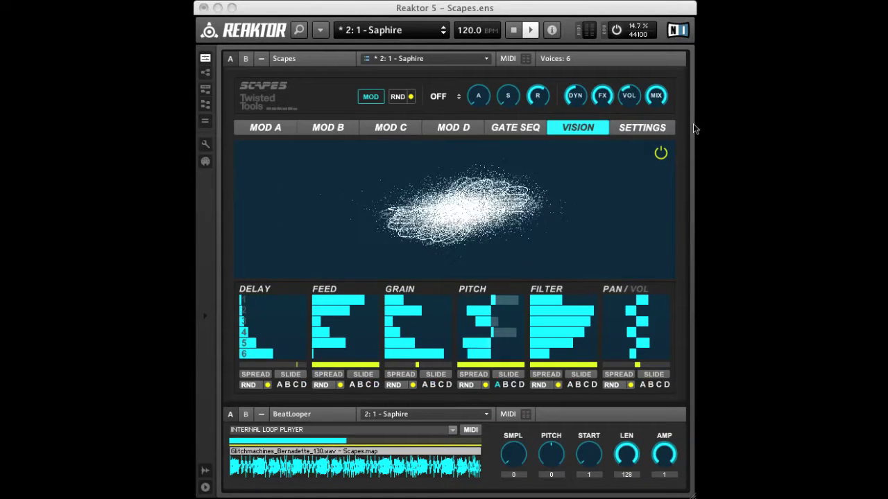
- Clear the gate sequencer's pattern and draw new gates in rows 1, 3 and 6
{"action": "left_click", "coordinate": [516, 128]}
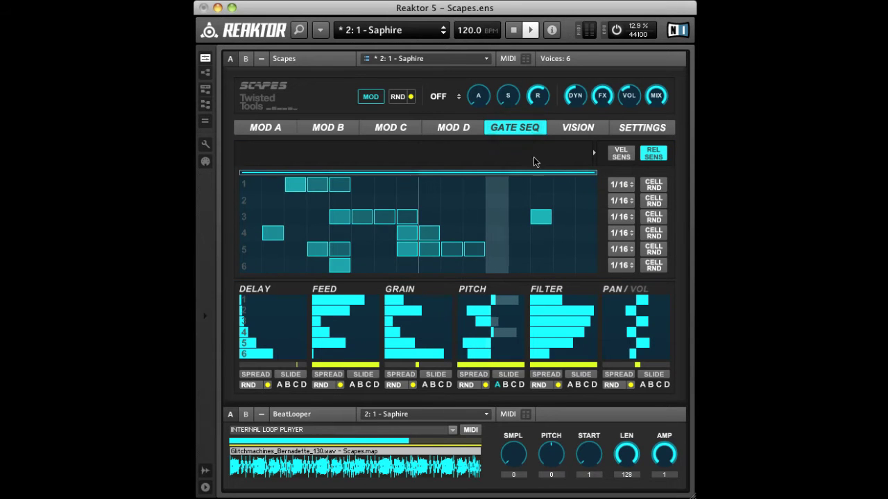
{"action": "left_click", "coordinate": [594, 154]}
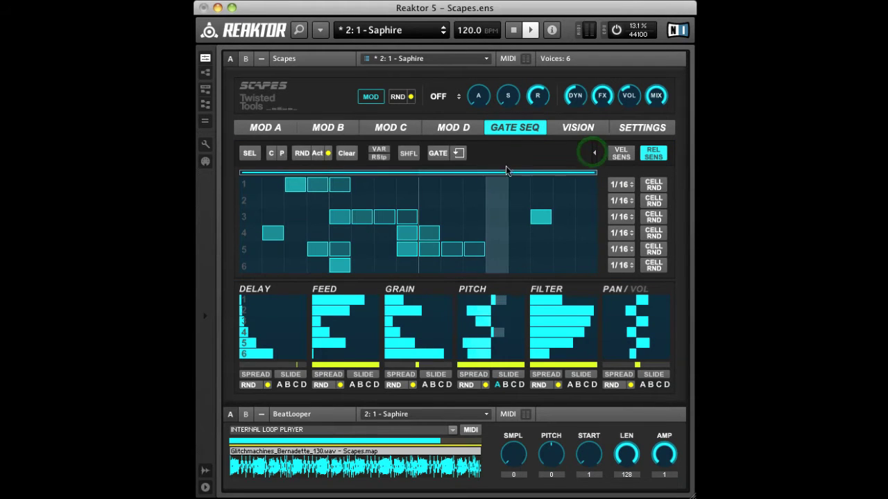
{"action": "left_click", "coordinate": [347, 152]}
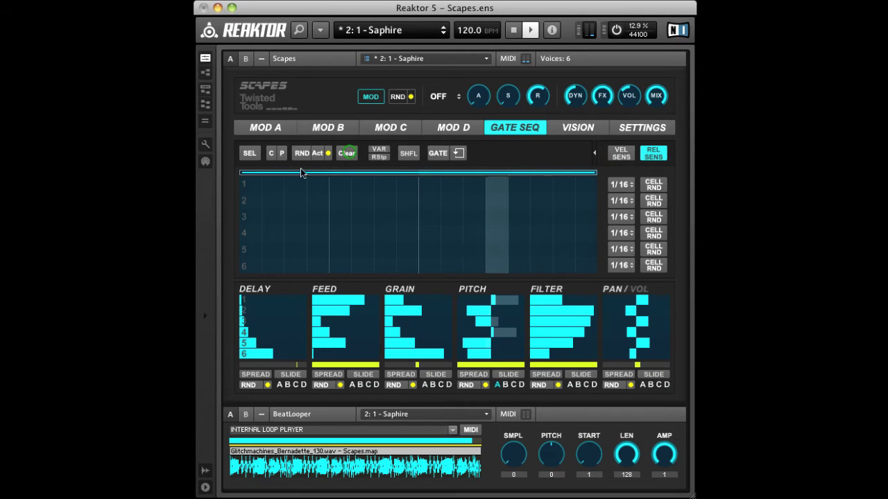
{"action": "left_click_drag", "start_coordinate": [251, 185], "coordinate": [590, 185]}
{"action": "left_click_drag", "start_coordinate": [247, 223], "coordinate": [326, 222]}
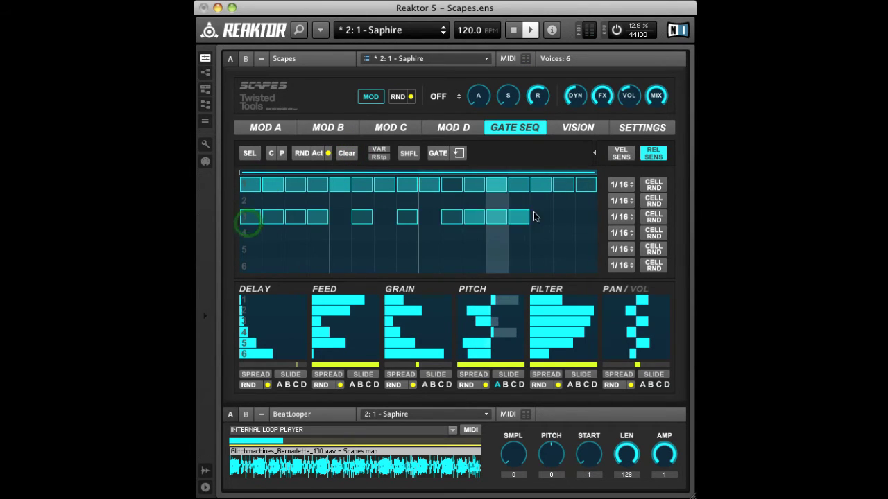
{"action": "left_click_drag", "start_coordinate": [246, 266], "coordinate": [264, 263]}
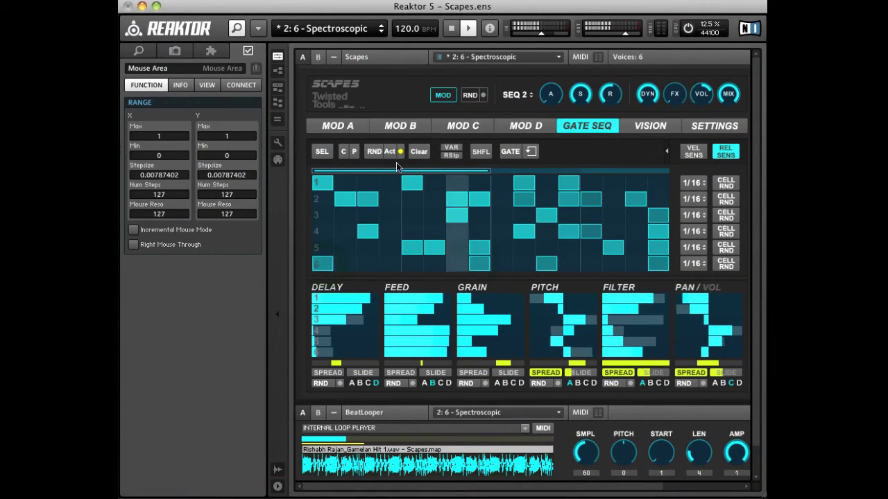
- Randomize the gate sequencer pattern repeatedly while trying a different release and the SEQ 1 gate mode
{"action": "left_click", "coordinate": [374, 151]}
{"action": "left_click", "coordinate": [374, 151]}
{"action": "left_click", "coordinate": [372, 152]}
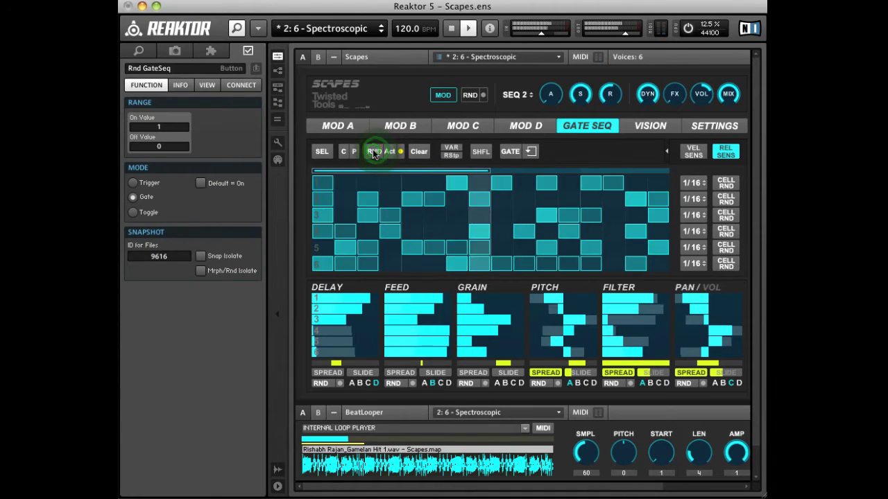
{"action": "left_click", "coordinate": [370, 153]}
{"action": "left_click", "coordinate": [609, 93]}
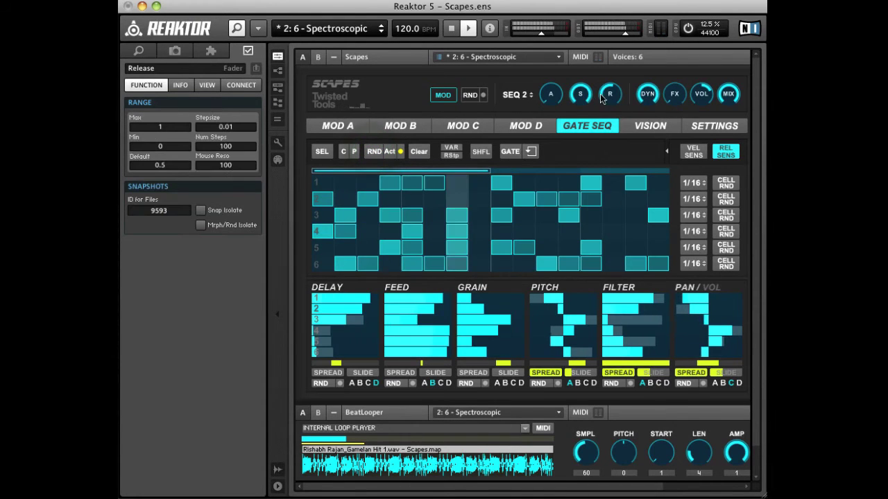
{"action": "left_click", "coordinate": [374, 151]}
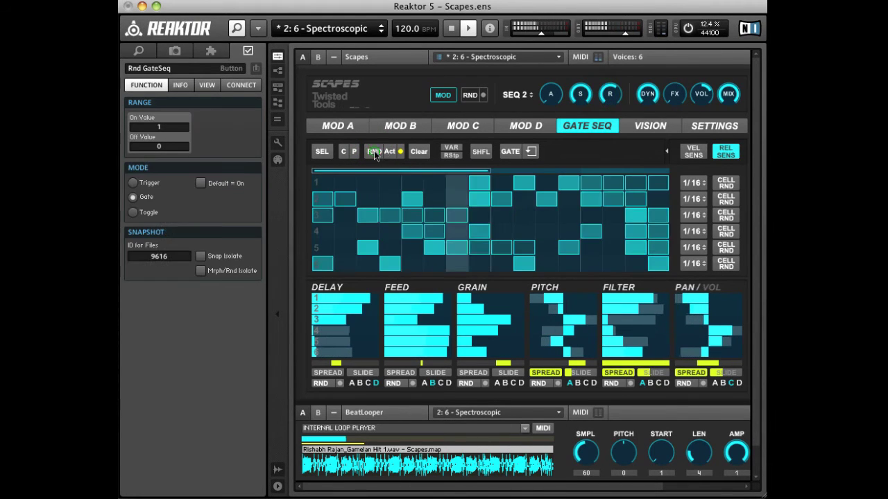
{"action": "left_click", "coordinate": [511, 97]}
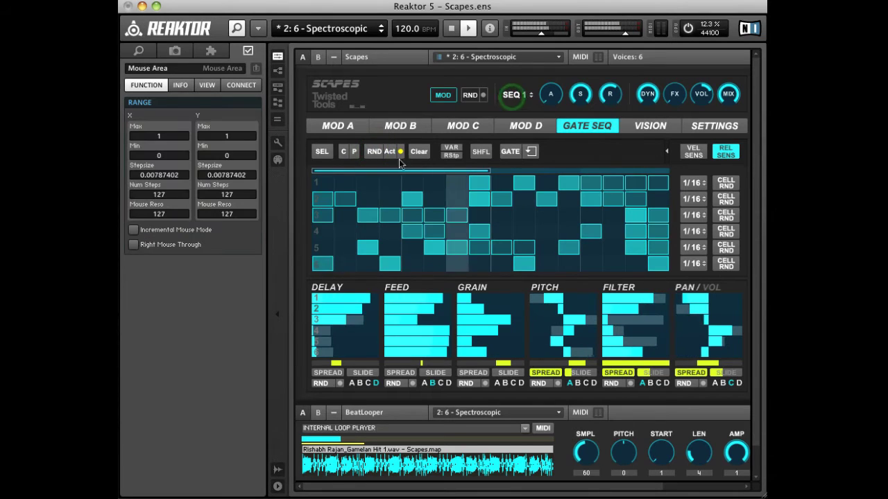
{"action": "left_click", "coordinate": [373, 152]}
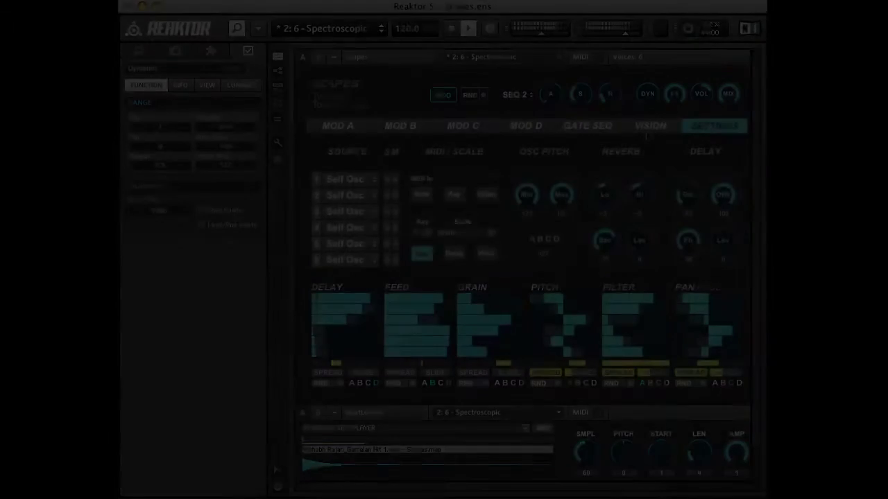
- Show the Vision page, adjust the envelope's attack and the dynamic amount, and randomize the voice parameters
{"action": "left_click", "coordinate": [649, 127]}
{"action": "left_click", "coordinate": [555, 97]}
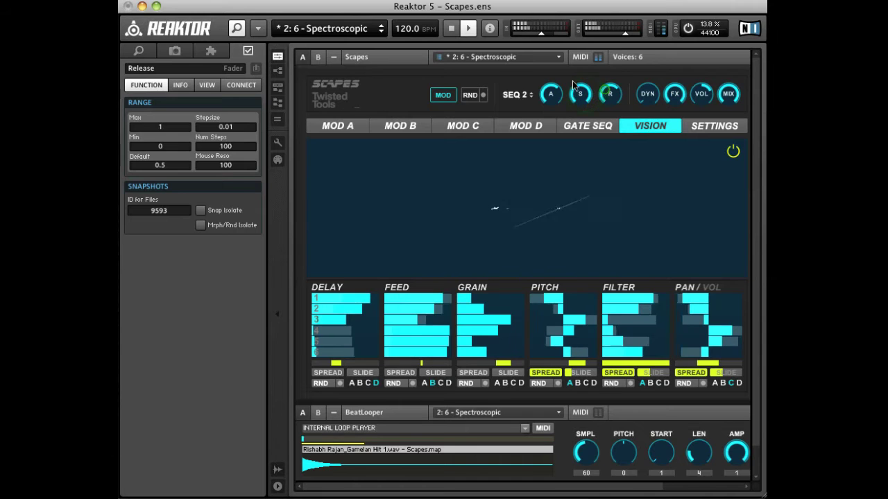
{"action": "left_click", "coordinate": [559, 113]}
{"action": "left_click", "coordinate": [550, 114]}
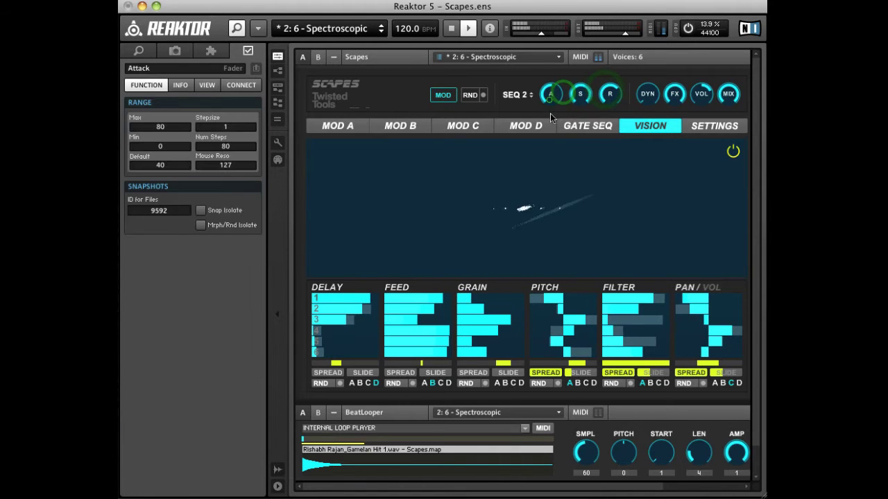
{"action": "left_click", "coordinate": [645, 98]}
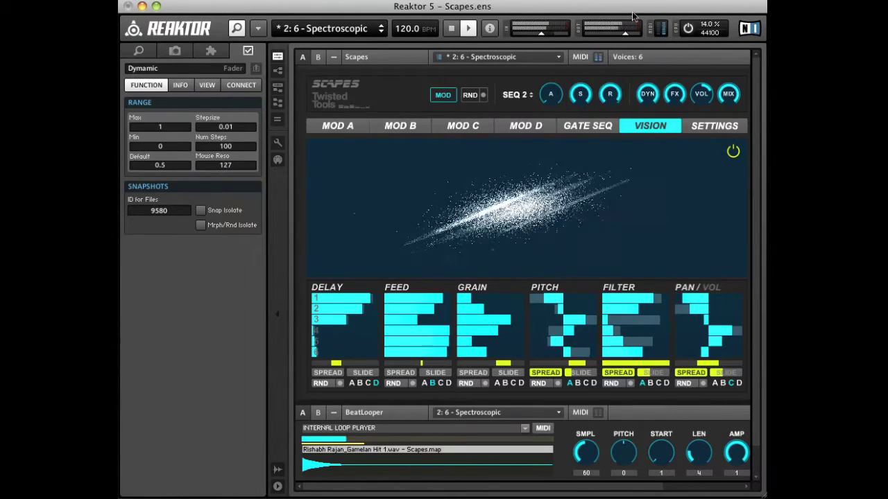
{"action": "left_click", "coordinate": [471, 95]}
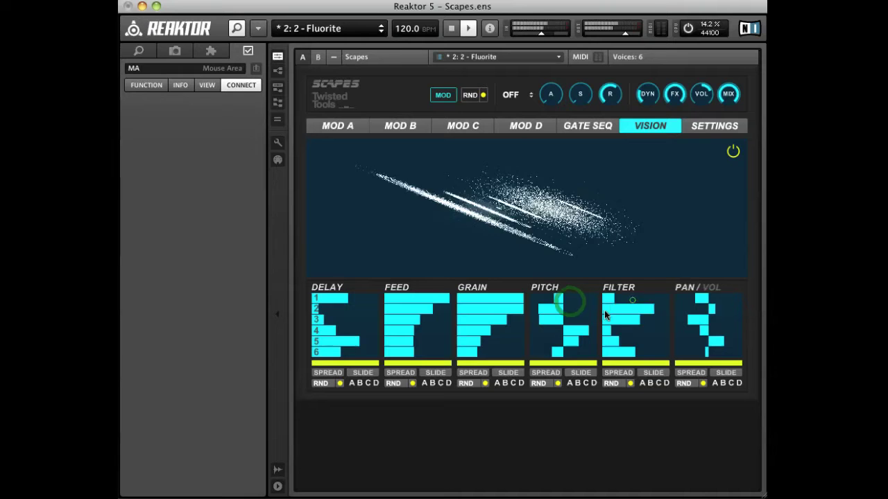
- Redraw the individual voice bars for filter, delay, volume, feed, grain, pitch and pan
{"action": "left_click_drag", "start_coordinate": [665, 322], "coordinate": [660, 305]}
{"action": "mouse_move", "coordinate": [357, 295]}
{"action": "left_mouse_down"}
{"action": "mouse_move", "coordinate": [320, 338]}
{"action": "mouse_move", "coordinate": [332, 305]}
{"action": "left_mouse_up"}
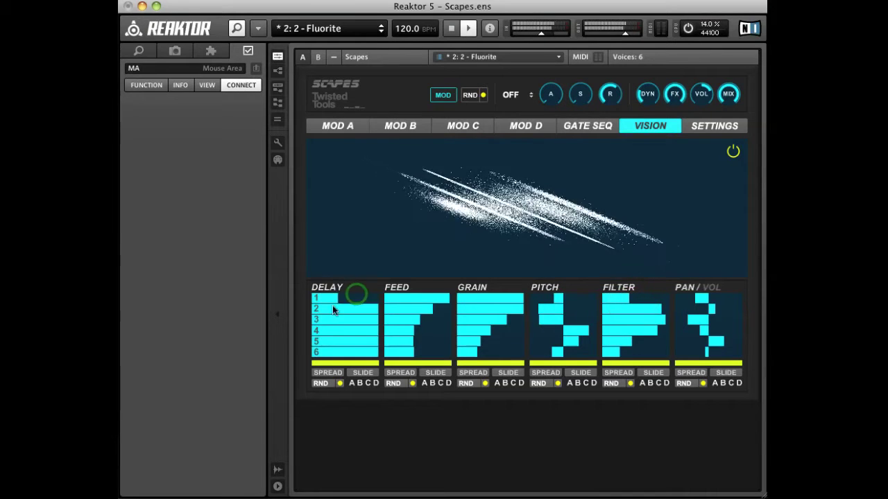
{"action": "mouse_move", "coordinate": [714, 298]}
{"action": "left_mouse_down"}
{"action": "mouse_move", "coordinate": [683, 328]}
{"action": "mouse_move", "coordinate": [692, 311]}
{"action": "mouse_move", "coordinate": [708, 310]}
{"action": "mouse_move", "coordinate": [676, 355]}
{"action": "left_mouse_up"}
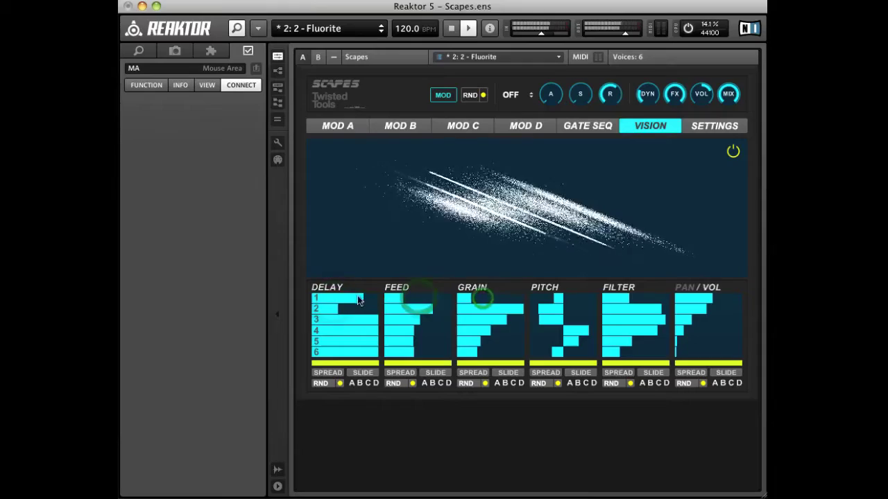
{"action": "left_click_drag", "start_coordinate": [401, 299], "coordinate": [431, 298]}
{"action": "left_click", "coordinate": [487, 299]}
{"action": "mouse_move", "coordinate": [486, 296]}
{"action": "left_mouse_down"}
{"action": "mouse_move", "coordinate": [476, 346]}
{"action": "mouse_move", "coordinate": [511, 302]}
{"action": "mouse_move", "coordinate": [570, 350]}
{"action": "mouse_move", "coordinate": [567, 312]}
{"action": "mouse_move", "coordinate": [579, 352]}
{"action": "left_mouse_up"}
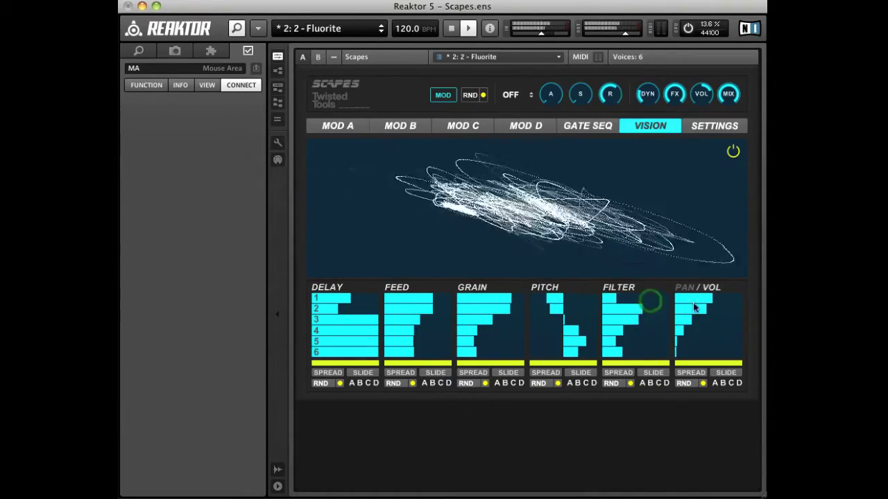
{"action": "mouse_move", "coordinate": [747, 319]}
{"action": "left_mouse_down"}
{"action": "mouse_move", "coordinate": [727, 351]}
{"action": "mouse_move", "coordinate": [712, 284]}
{"action": "mouse_move", "coordinate": [676, 350]}
{"action": "mouse_move", "coordinate": [735, 350]}
{"action": "left_mouse_up"}
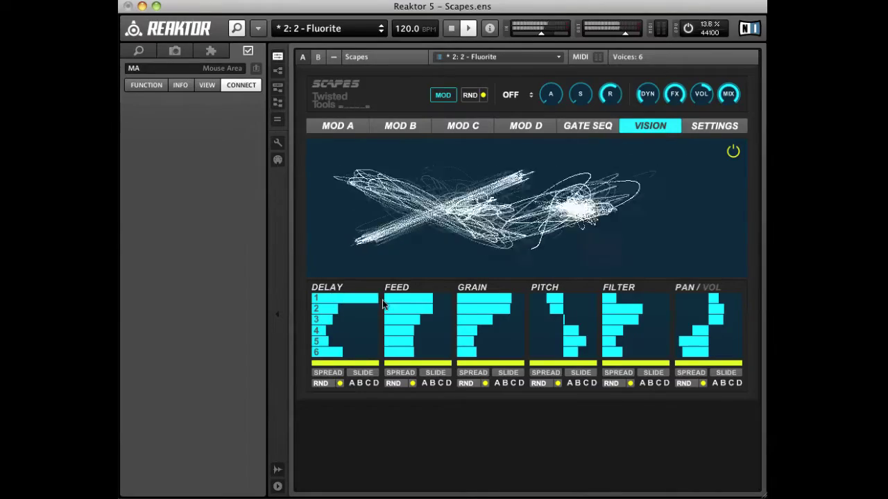
- Lower the delay bars and open the connection properties of Delay1, checking its OSC source options
{"action": "left_click_drag", "start_coordinate": [382, 299], "coordinate": [346, 336]}
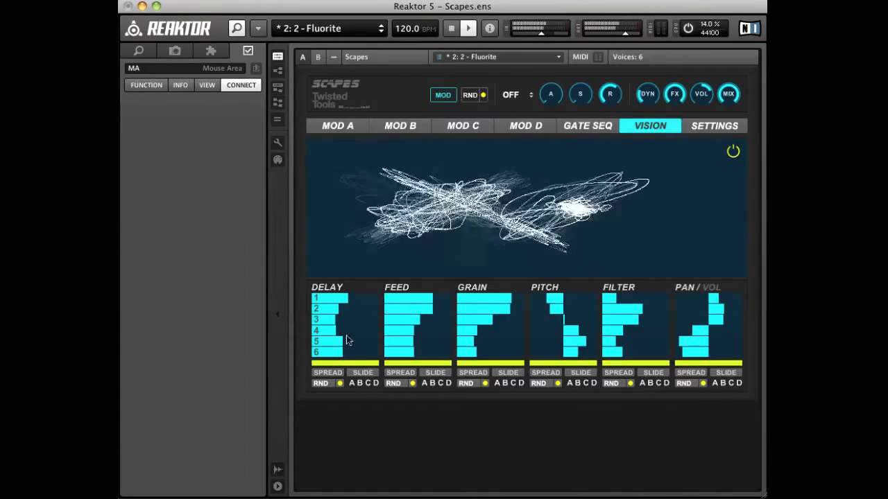
{"action": "left_click_drag", "start_coordinate": [338, 295], "coordinate": [316, 295]}
{"action": "right_click", "coordinate": [326, 299]}
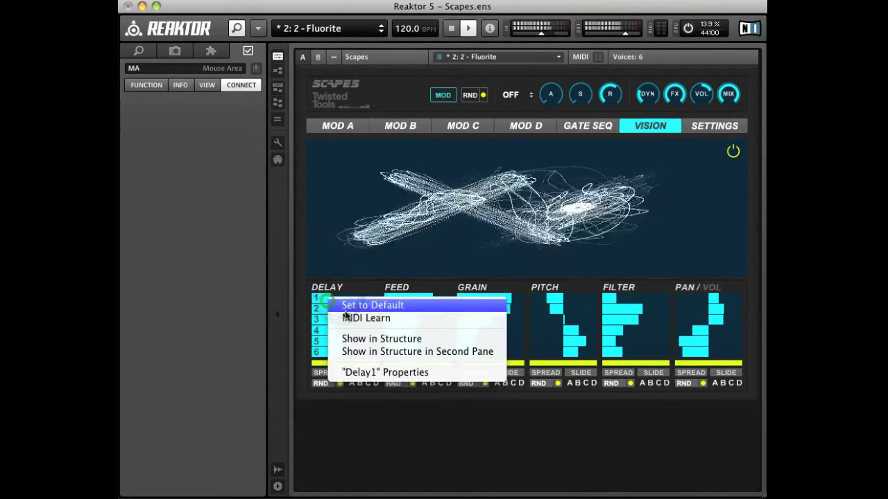
{"action": "left_click", "coordinate": [366, 372]}
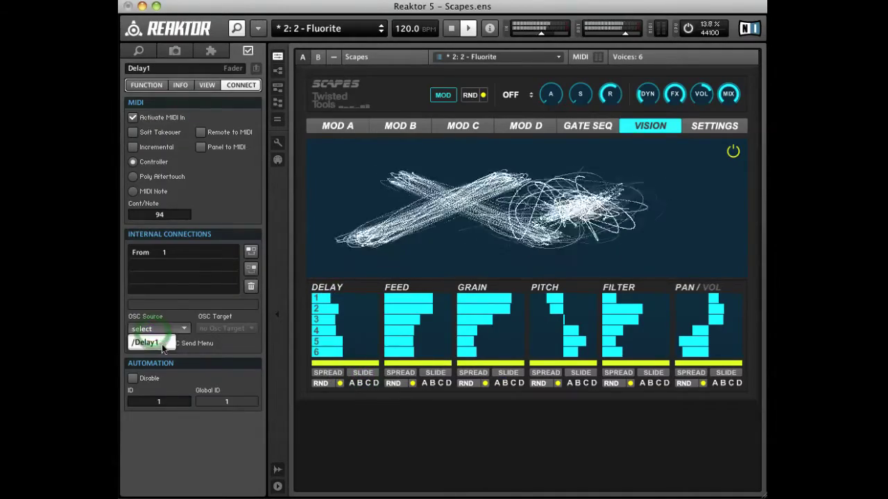
{"action": "left_click", "coordinate": [331, 402]}
- Set the delay, feed and grain bars to a ramp that rises evenly from voice 1 to voice 6
{"action": "double_click", "coordinate": [355, 335]}
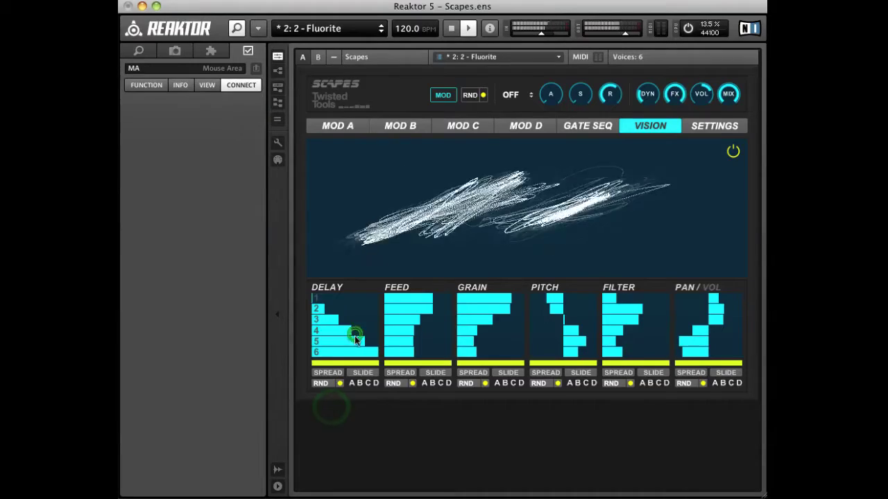
{"action": "double_click", "coordinate": [424, 336]}
{"action": "left_click", "coordinate": [496, 327]}
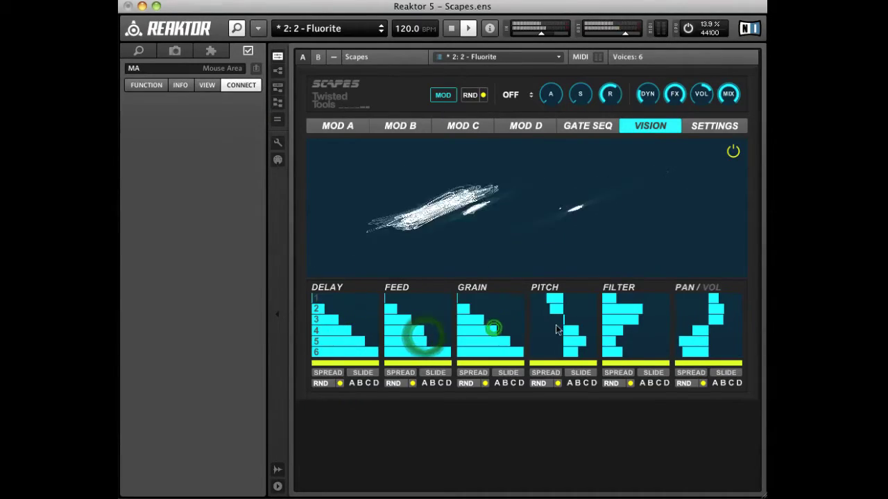
{"action": "double_click", "coordinate": [494, 327]}
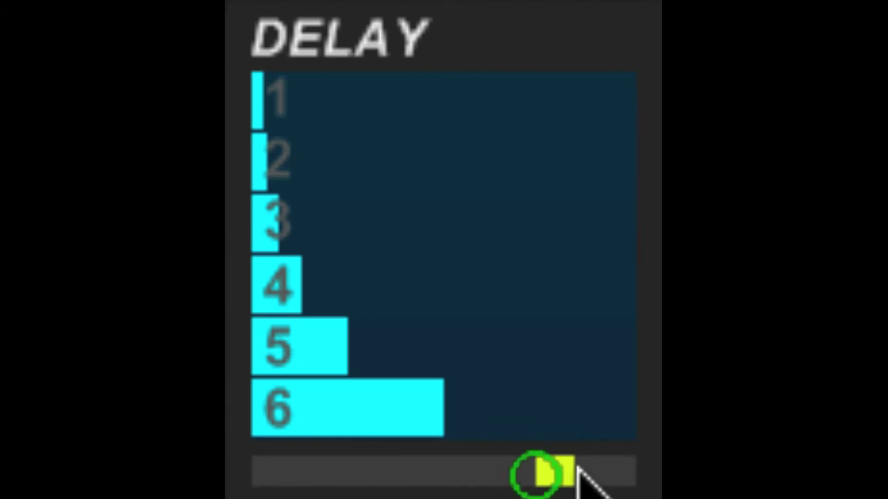
- Extend the delay's range to the maximum, and narrow it to a small section at the low end
{"action": "left_click_drag", "start_coordinate": [577, 472], "coordinate": [646, 472]}
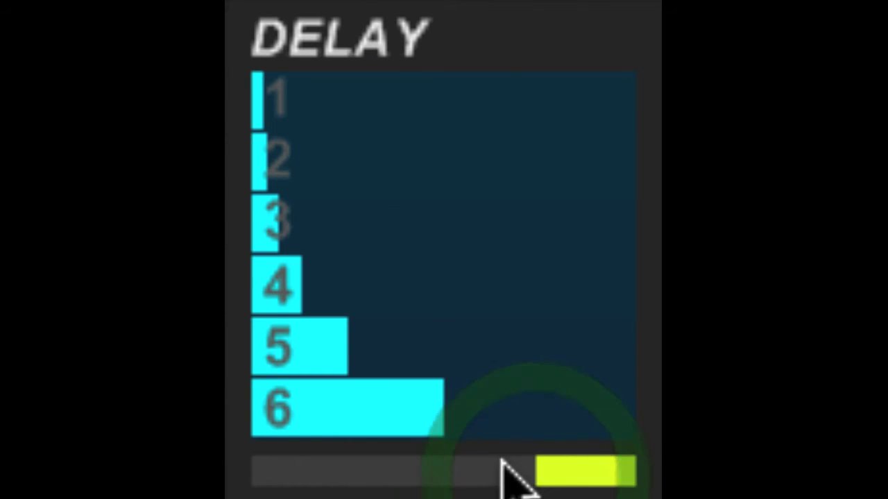
{"action": "left_click_drag", "start_coordinate": [538, 479], "coordinate": [231, 494]}
{"action": "left_click", "coordinate": [305, 479]}
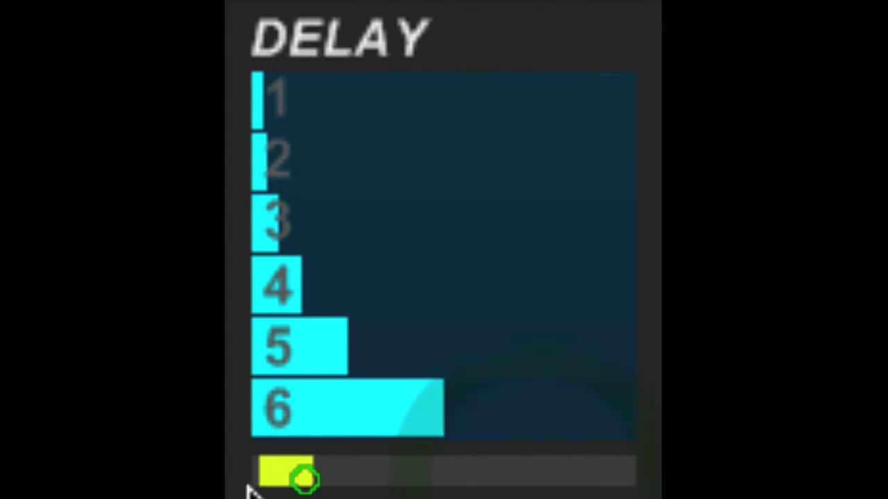
{"action": "left_click", "coordinate": [483, 466]}
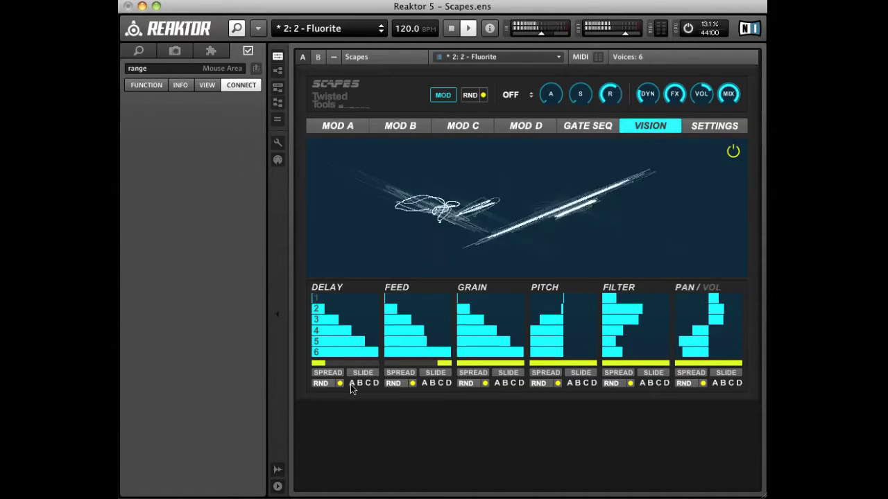
- Assign modulator A to the delay and pull all six delay bars down to zero
{"action": "left_click", "coordinate": [351, 385]}
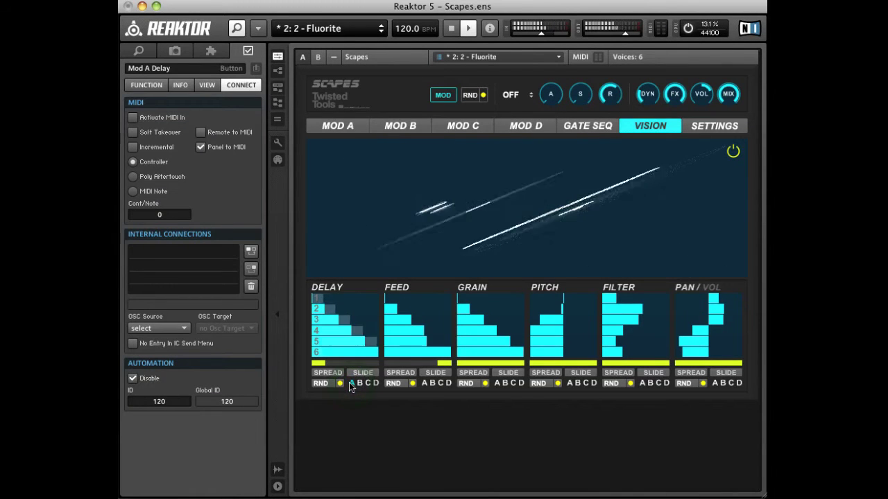
{"action": "mouse_move", "coordinate": [348, 354]}
{"action": "left_mouse_down"}
{"action": "mouse_move", "coordinate": [316, 343]}
{"action": "mouse_move", "coordinate": [282, 296]}
{"action": "left_mouse_up"}
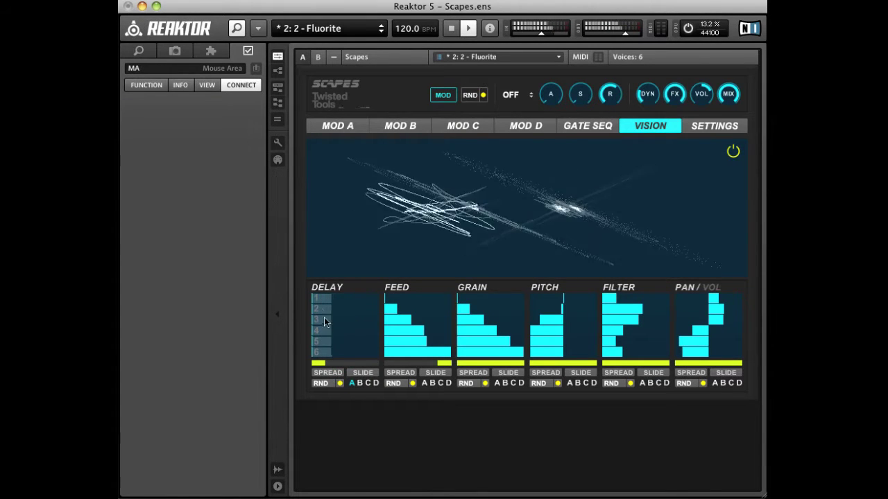
- Redraw modulator A's steps as a curve that climbs overall from near zero at the first step to the maximum at the last
{"action": "left_click", "coordinate": [339, 125]}
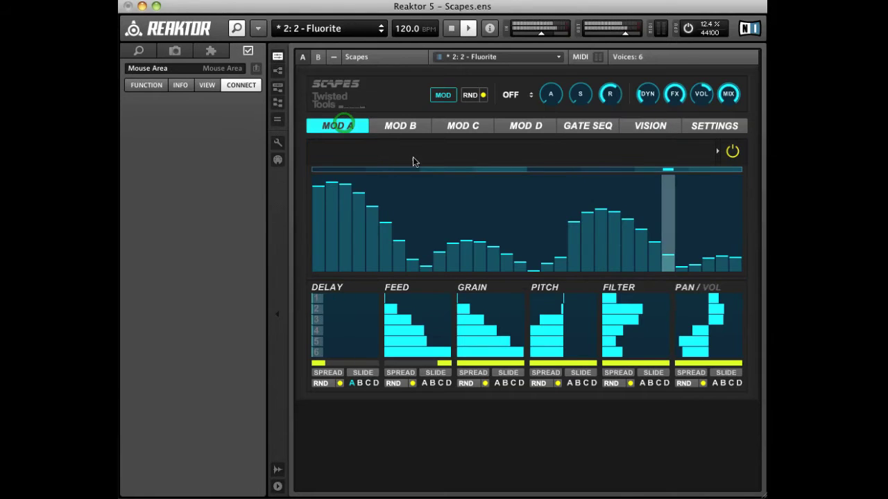
{"action": "mouse_move", "coordinate": [320, 261]}
{"action": "left_mouse_down"}
{"action": "mouse_move", "coordinate": [533, 225]}
{"action": "mouse_move", "coordinate": [660, 232]}
{"action": "mouse_move", "coordinate": [749, 172]}
{"action": "left_mouse_up"}
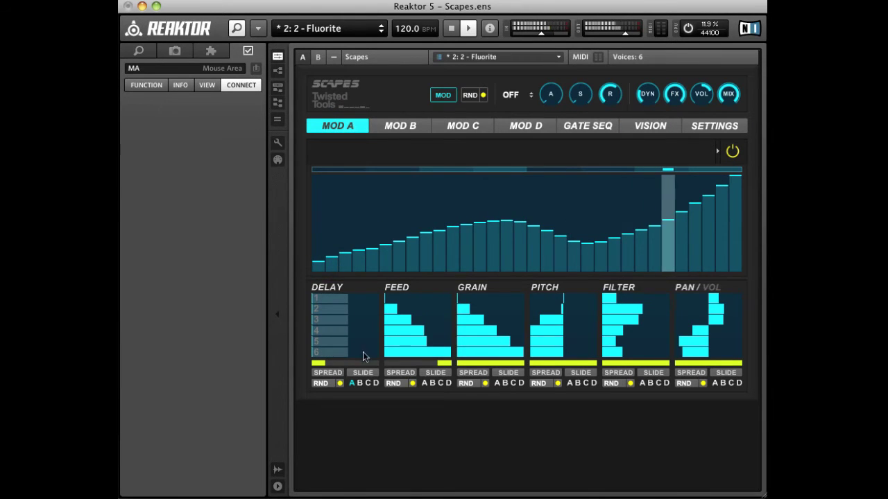
- Spread modulation across the delay voices, assign modulator A to the filter at full spread, and pull the filter bars down to zero
{"action": "left_click", "coordinate": [331, 376]}
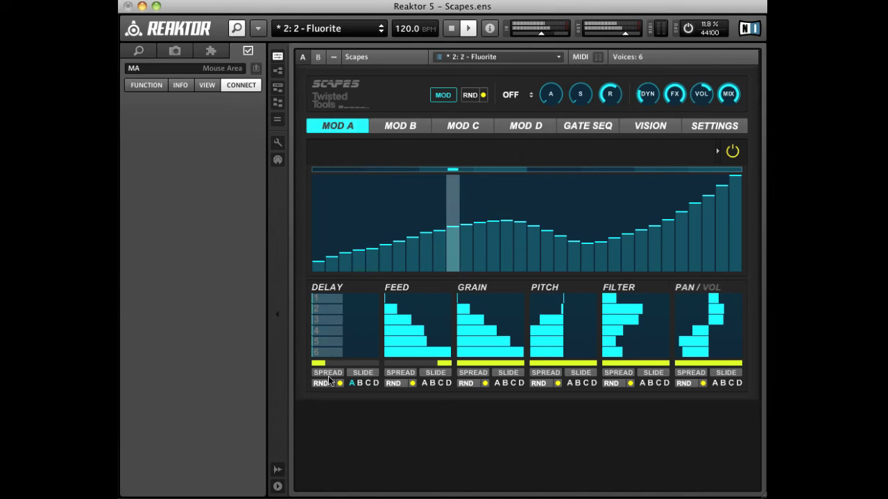
{"action": "left_click_drag", "start_coordinate": [331, 375], "coordinate": [341, 323]}
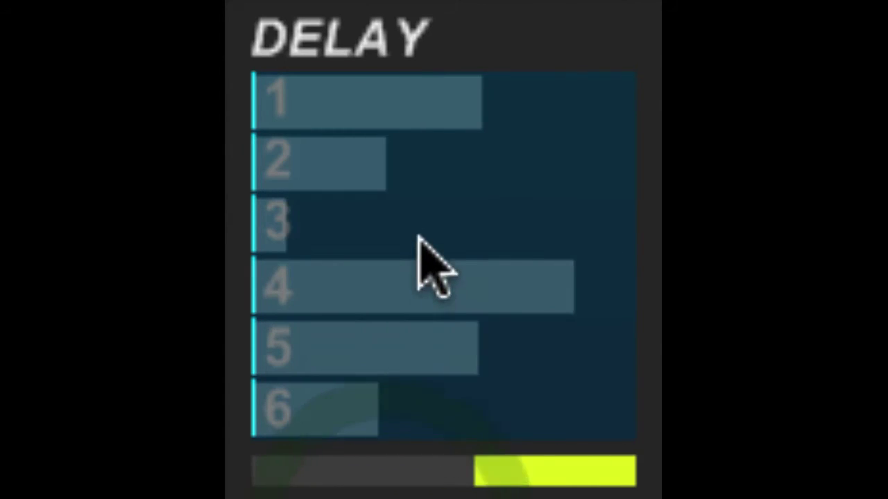
{"action": "left_click_drag", "start_coordinate": [423, 267], "coordinate": [422, 20]}
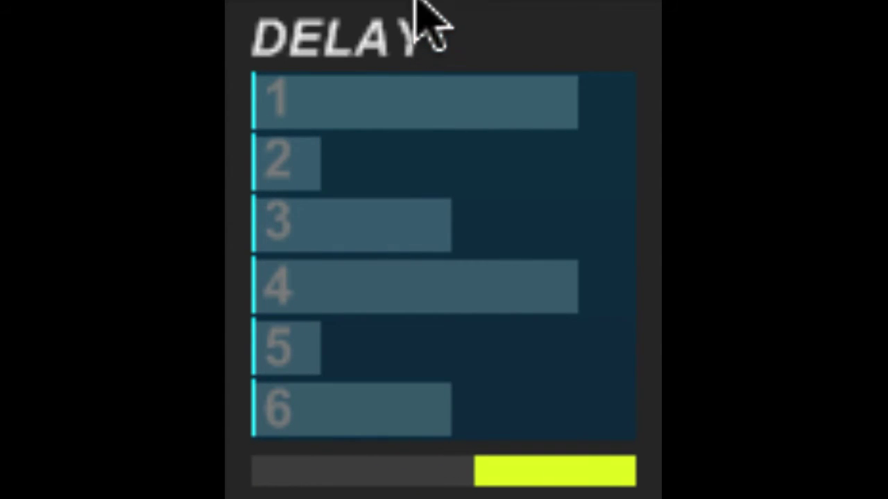
{"action": "left_click_drag", "start_coordinate": [622, 374], "coordinate": [638, 283]}
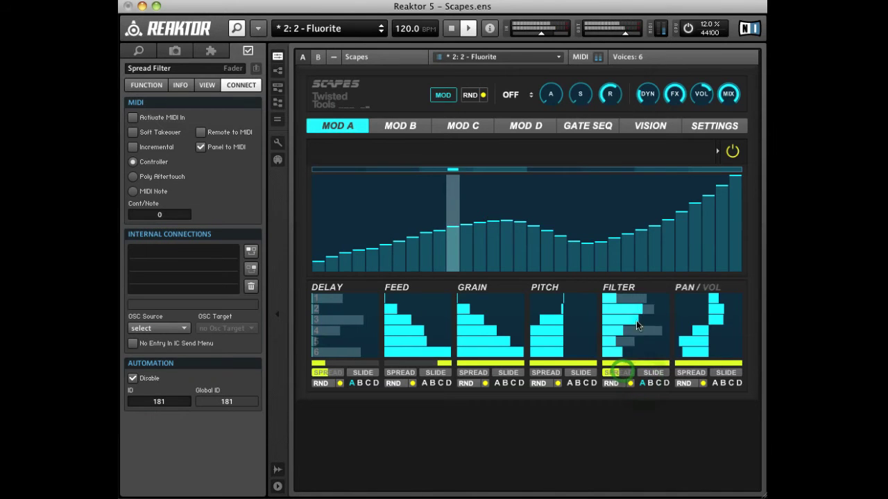
{"action": "left_click", "coordinate": [609, 299]}
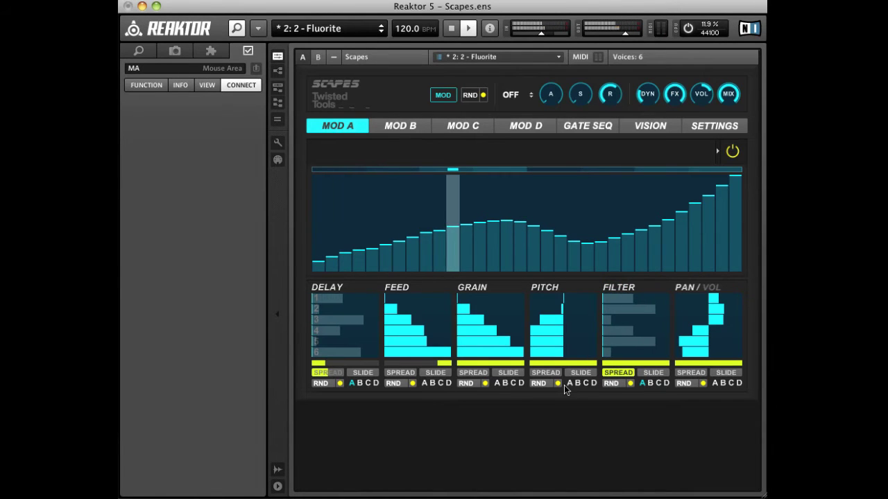
- Add about half slide to the delay and the filter, and randomize the voice bars of both
{"action": "left_click", "coordinate": [364, 374]}
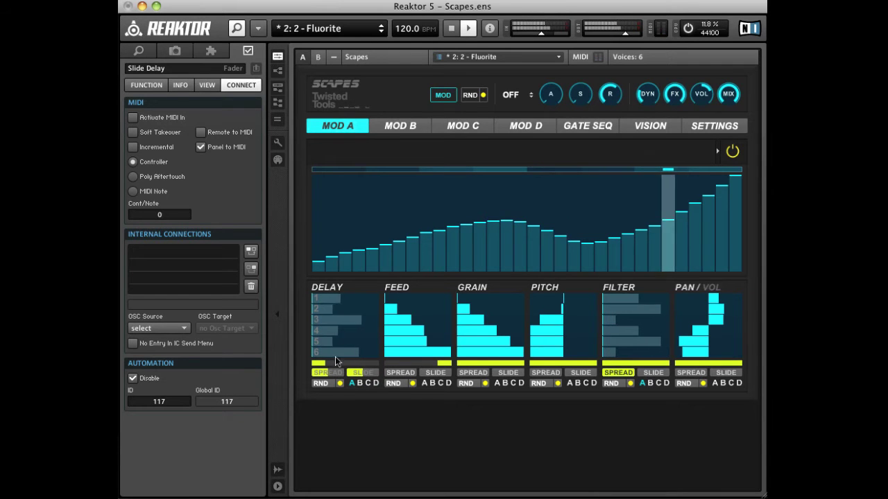
{"action": "left_click", "coordinate": [321, 385]}
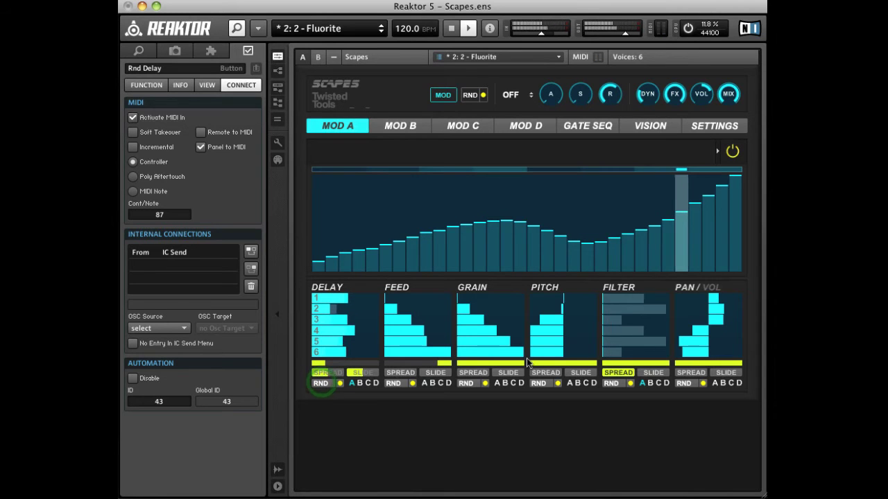
{"action": "left_click", "coordinate": [654, 376]}
{"action": "left_click", "coordinate": [609, 385]}
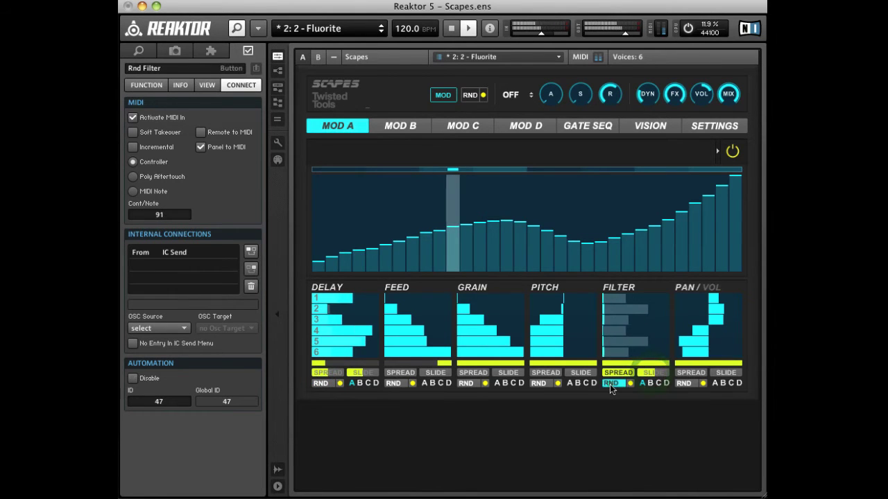
{"action": "left_click", "coordinate": [321, 384]}
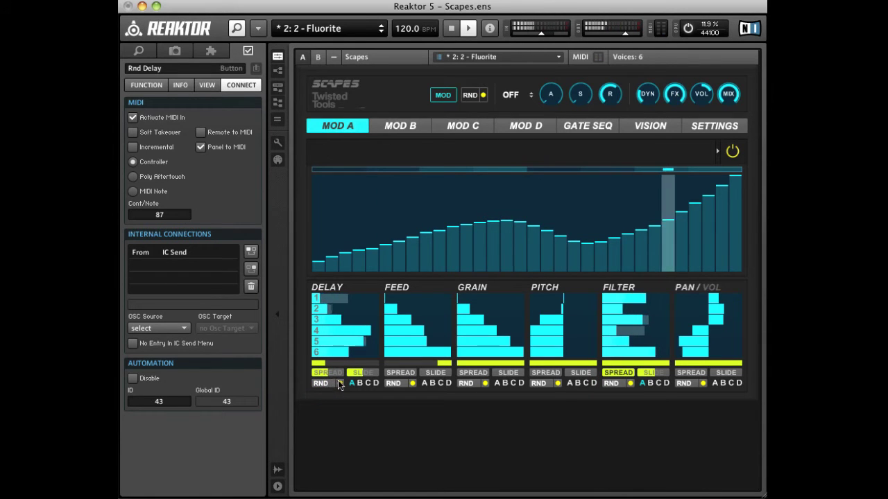
- Exclude the delay, feed, grain, pitch and filter from global randomization
{"action": "left_click", "coordinate": [340, 384]}
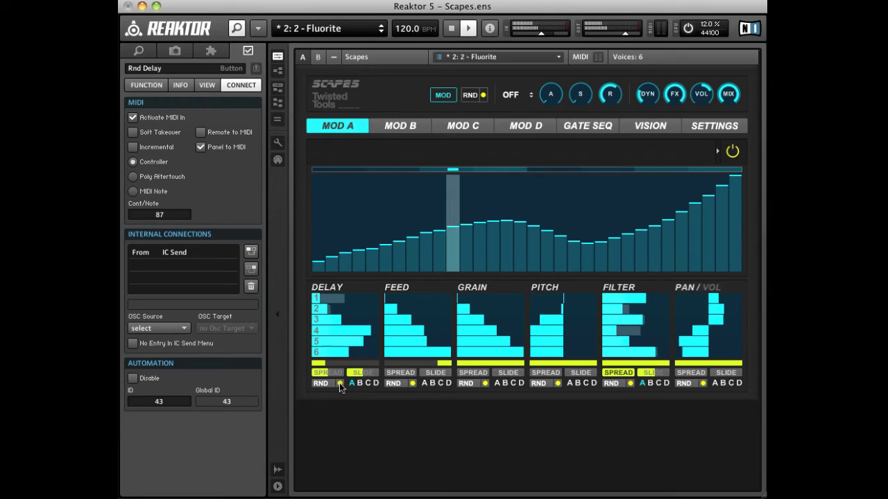
{"action": "left_click", "coordinate": [412, 383]}
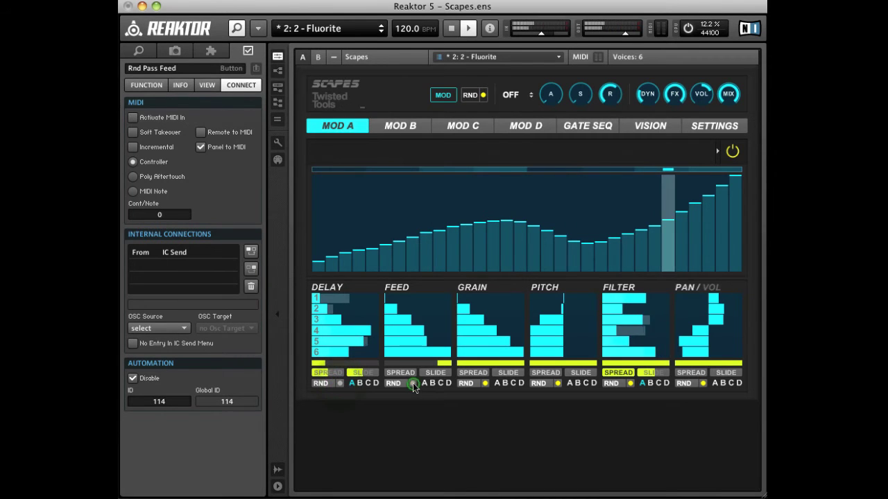
{"action": "left_click", "coordinate": [484, 384]}
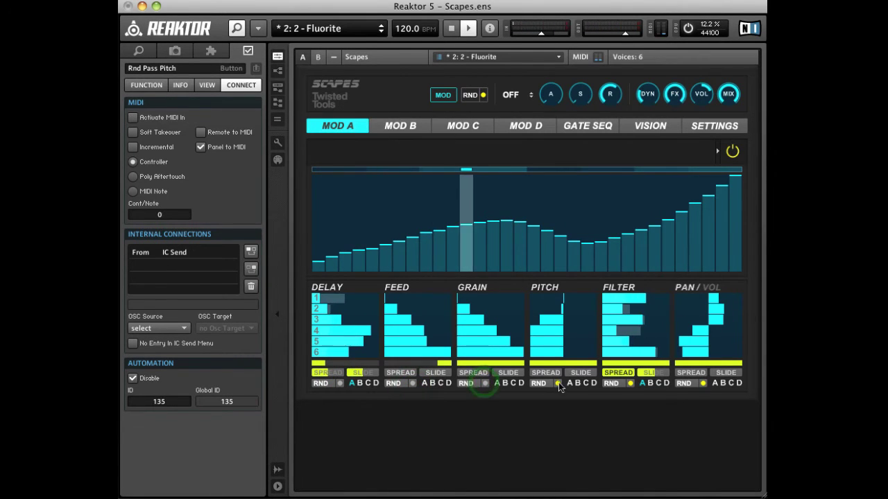
{"action": "left_click", "coordinate": [557, 383]}
{"action": "left_click", "coordinate": [630, 383]}
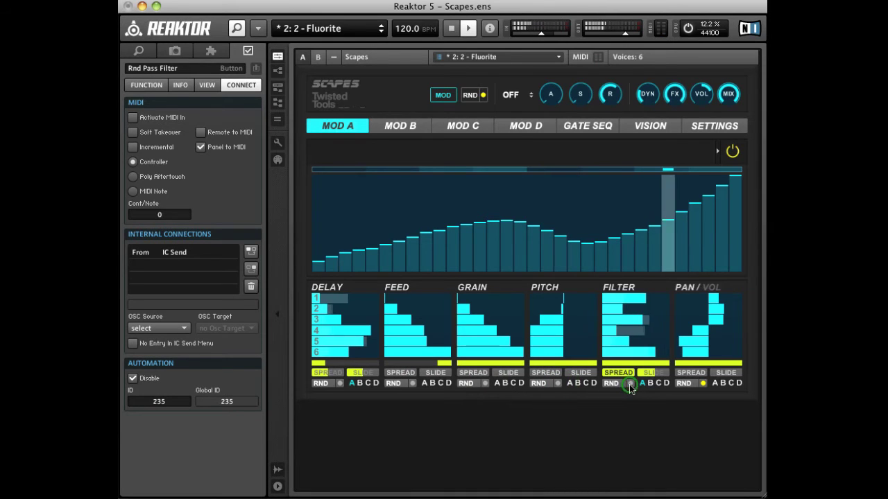
- Randomize the delay, feed, grain and pitch bars individually, and turn off the global randomization pass light
{"action": "left_click", "coordinate": [324, 384]}
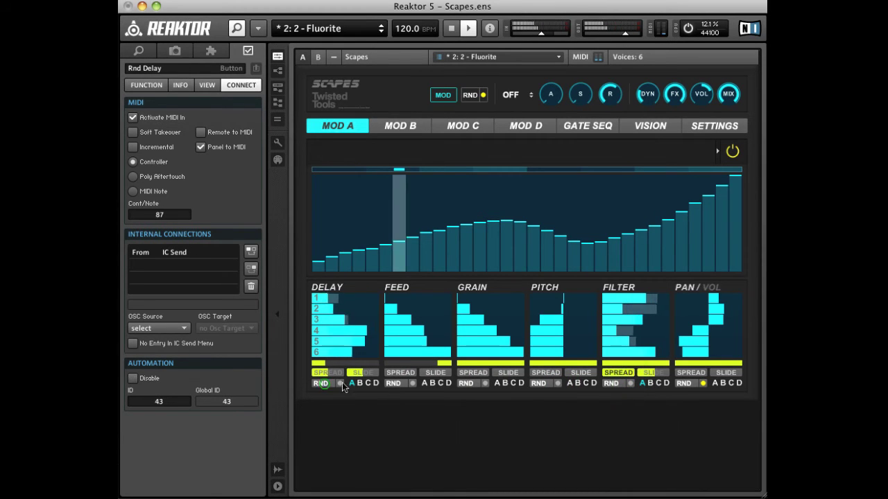
{"action": "left_click", "coordinate": [392, 383]}
{"action": "left_click", "coordinate": [466, 383]}
{"action": "left_click", "coordinate": [538, 384]}
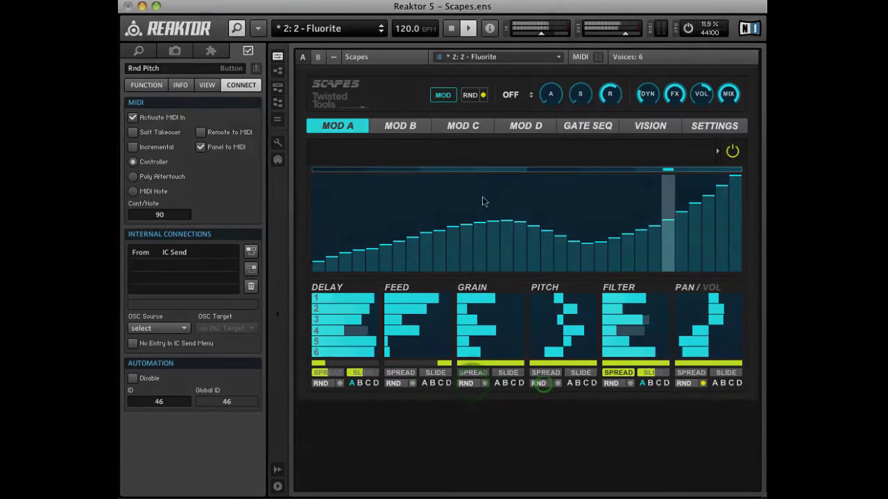
{"action": "left_click", "coordinate": [480, 97]}
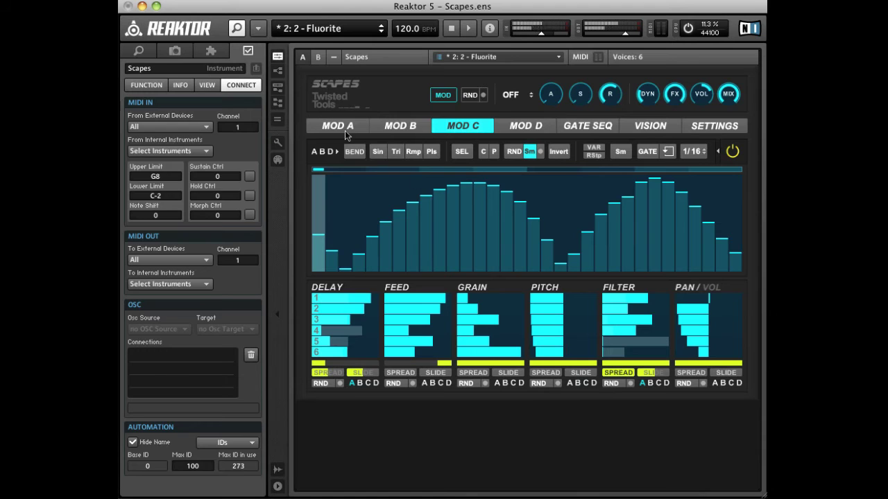
- Look through the step patterns of modulators A, B, C and D, ending back on modulator A
{"action": "left_click", "coordinate": [340, 125]}
{"action": "left_click", "coordinate": [387, 126]}
{"action": "left_click", "coordinate": [444, 126]}
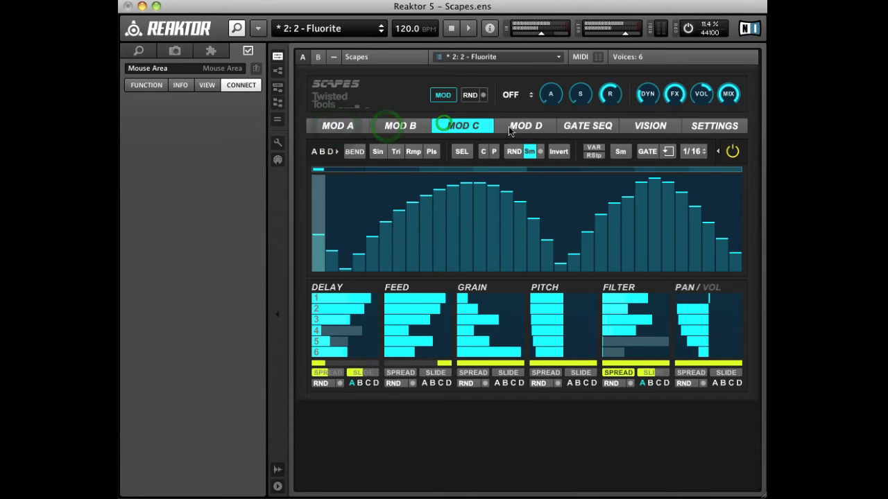
{"action": "left_click", "coordinate": [508, 127]}
{"action": "left_click", "coordinate": [480, 127]}
{"action": "left_click", "coordinate": [424, 127]}
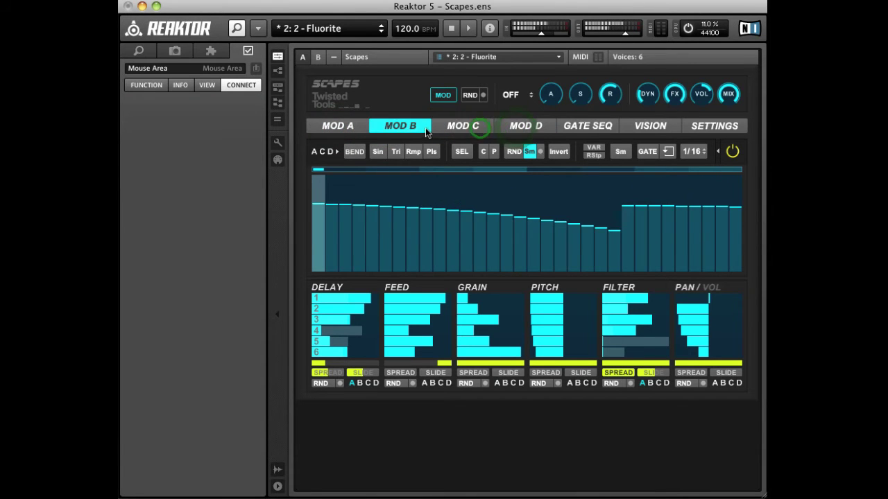
{"action": "left_click", "coordinate": [339, 129]}
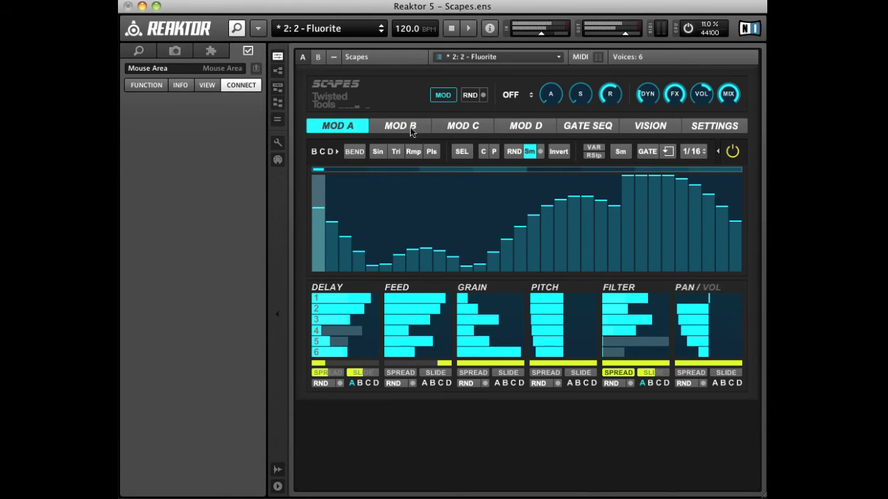
- Start playback, and compare the sound with modulator A switched off and back on
{"action": "key", "text": "space"}
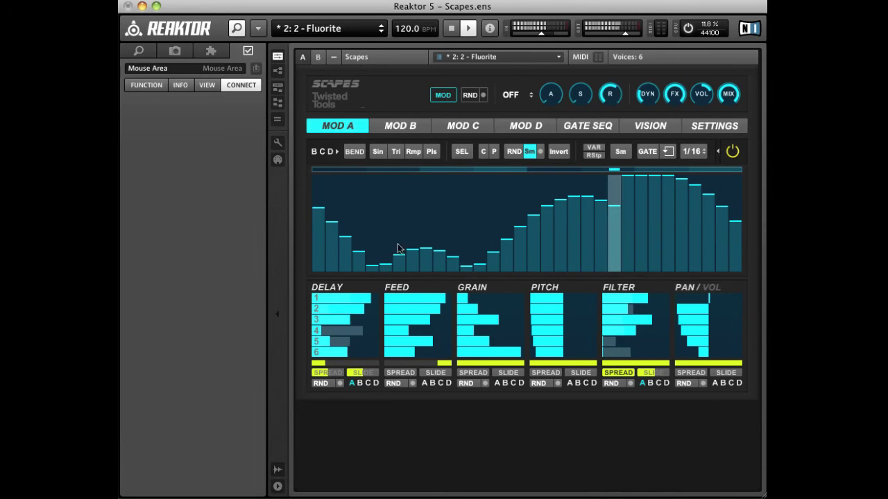
{"action": "left_click", "coordinate": [352, 384]}
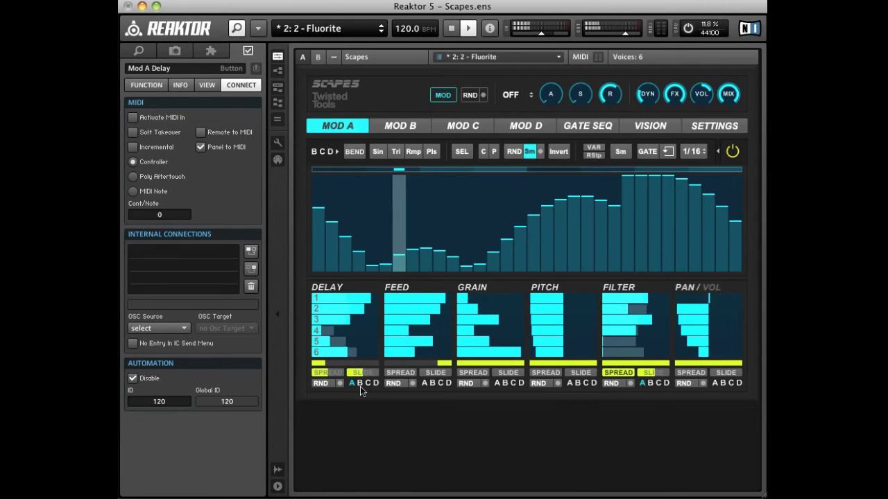
{"action": "left_click", "coordinate": [732, 152]}
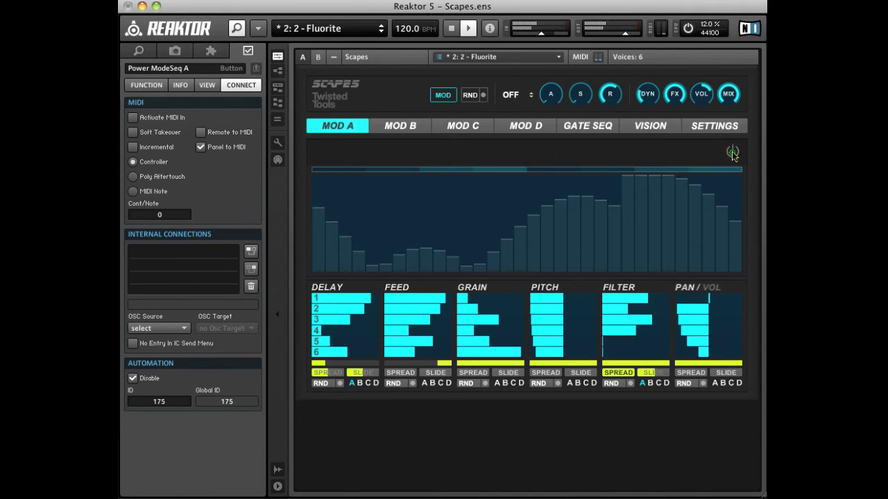
{"action": "left_click", "coordinate": [732, 155]}
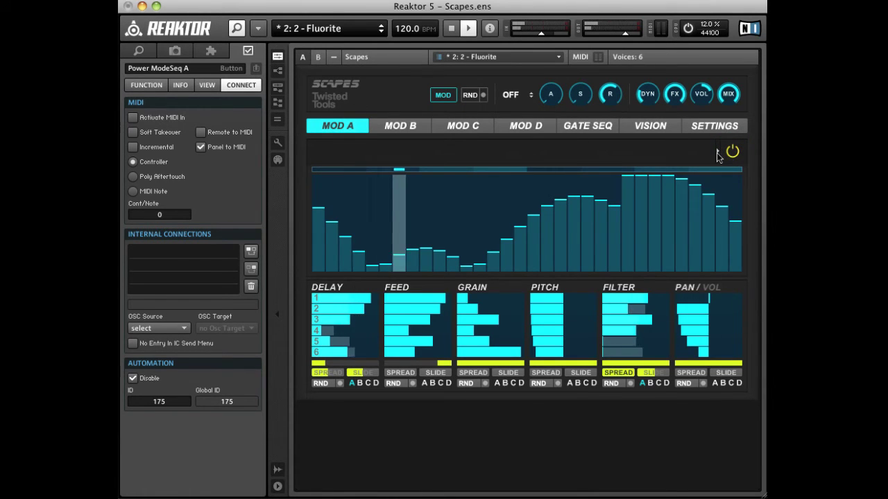
- Show and hide modulator A's editing controls twice, leaving them hidden
{"action": "left_click", "coordinate": [718, 155]}
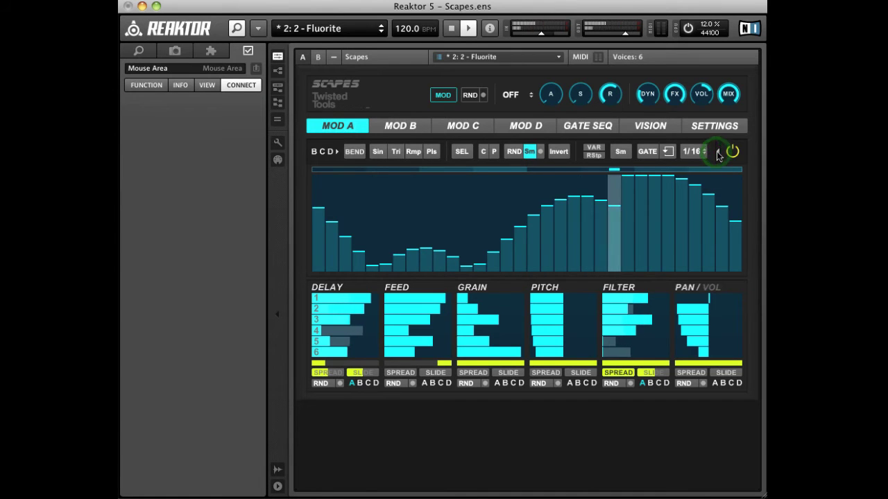
{"action": "left_click", "coordinate": [717, 155]}
{"action": "left_click", "coordinate": [718, 156]}
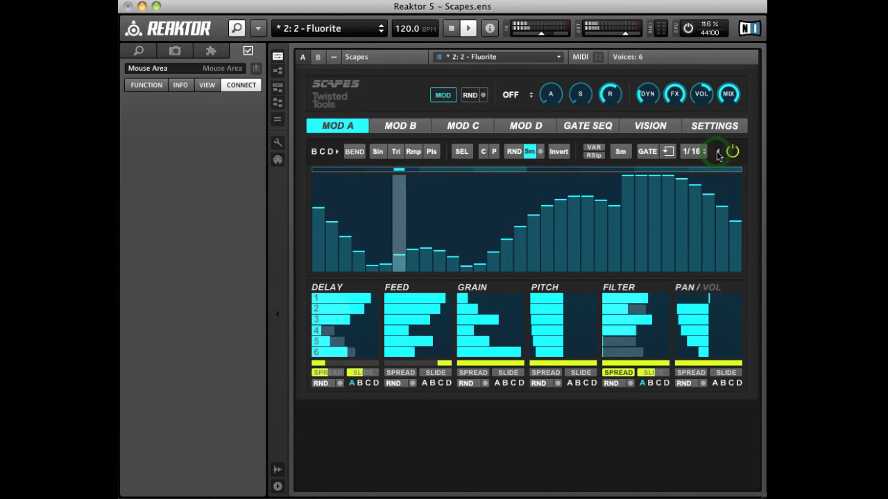
{"action": "left_click", "coordinate": [717, 154]}
- View modulators B, C and D with their editing controls hidden, and return to modulator A
{"action": "left_click", "coordinate": [406, 127]}
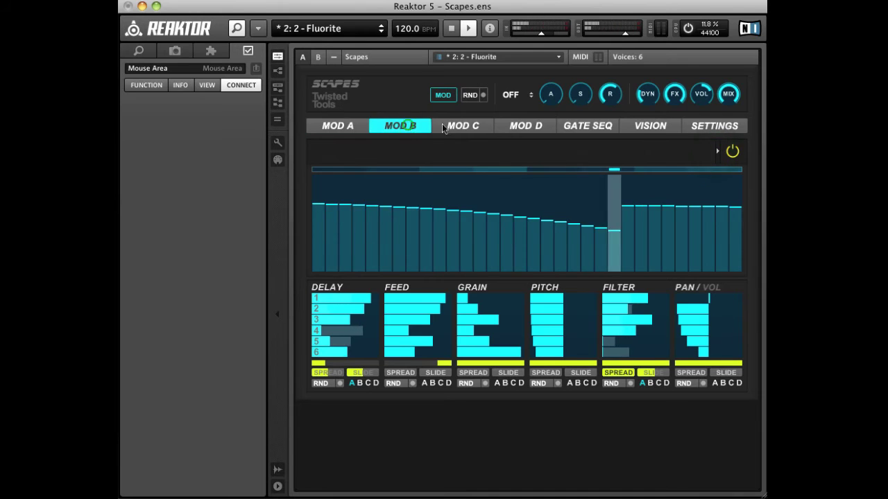
{"action": "left_click", "coordinate": [462, 126]}
{"action": "left_click", "coordinate": [524, 125]}
{"action": "left_click", "coordinate": [463, 127]}
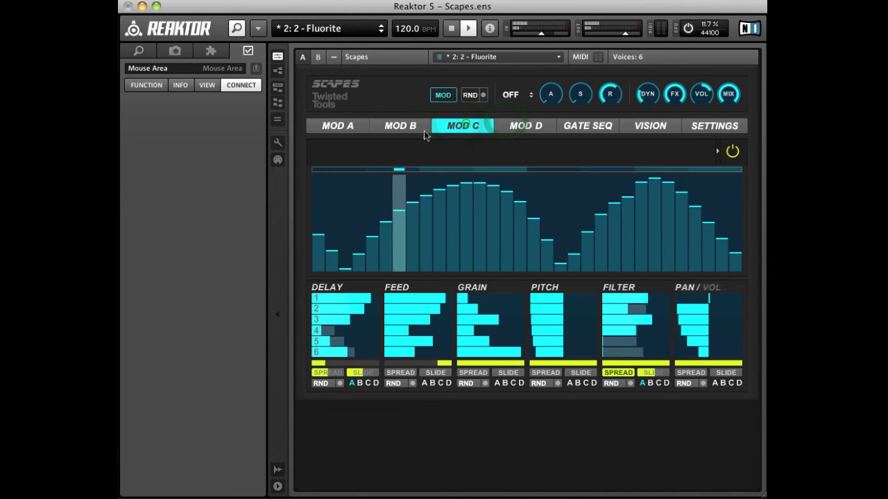
{"action": "left_click", "coordinate": [384, 129]}
{"action": "left_click", "coordinate": [356, 129]}
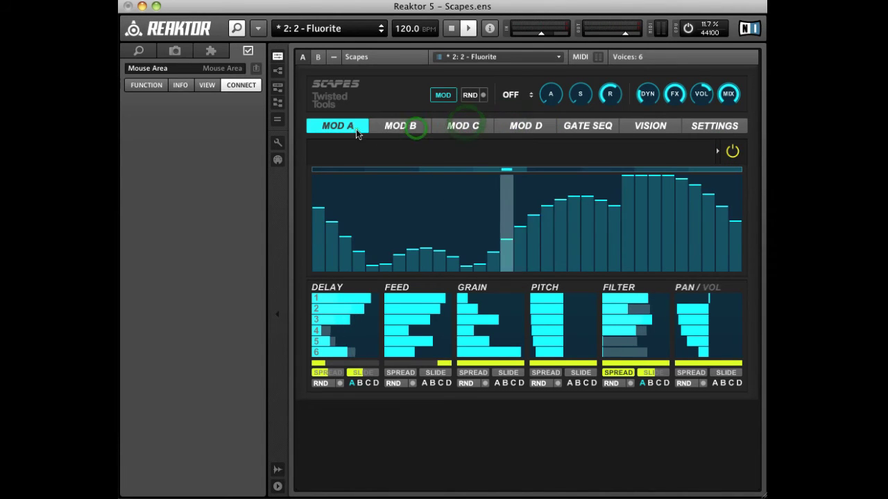
- Show modulator A's editing controls, limit its loop to the first 16 steps, and set its step rate to 1/8
{"action": "left_click", "coordinate": [718, 154]}
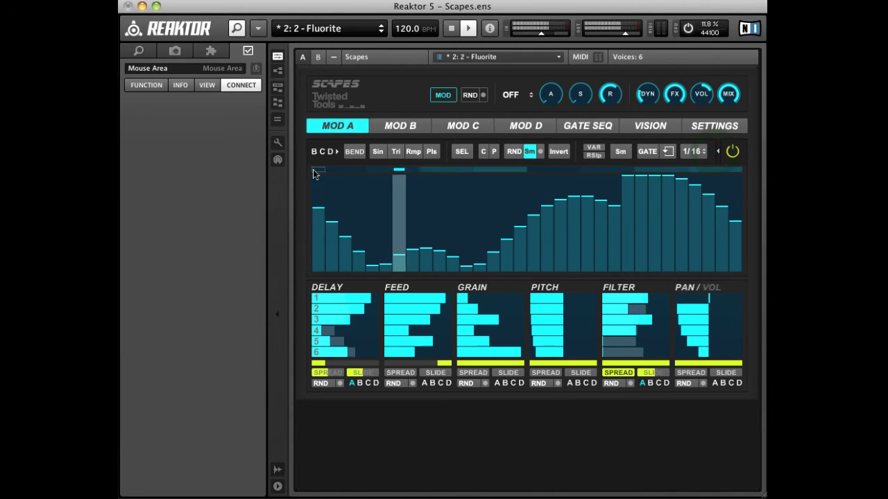
{"action": "left_click_drag", "start_coordinate": [313, 170], "coordinate": [486, 172]}
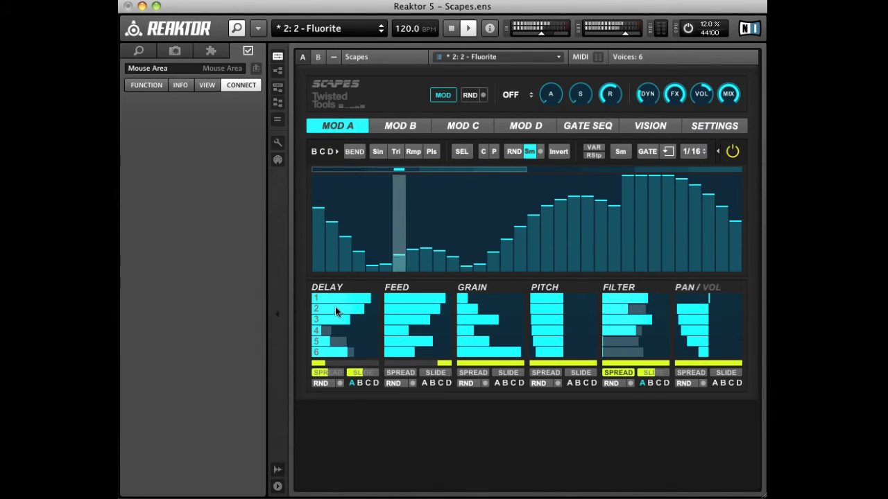
{"action": "left_click_drag", "start_coordinate": [687, 152], "coordinate": [683, 174]}
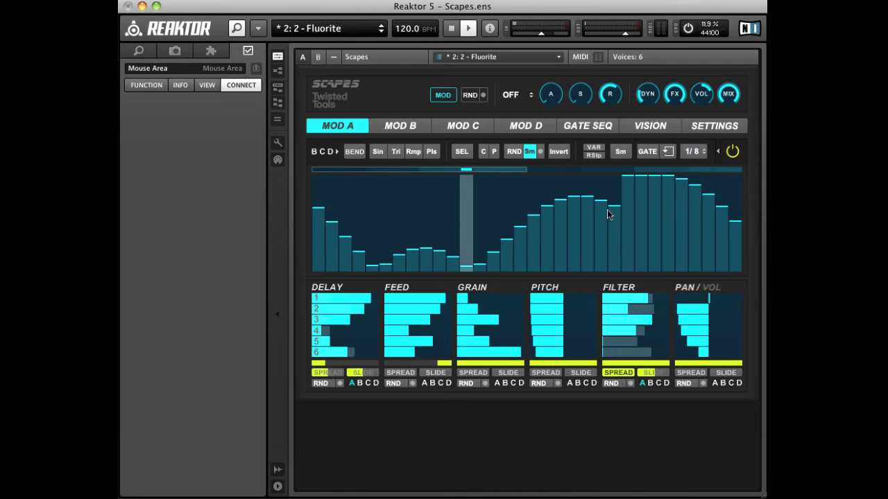
- Draw a rising ramp across modulator A's first 16 steps, and enable its gate mode together with looping
{"action": "left_click_drag", "start_coordinate": [318, 262], "coordinate": [511, 182]}
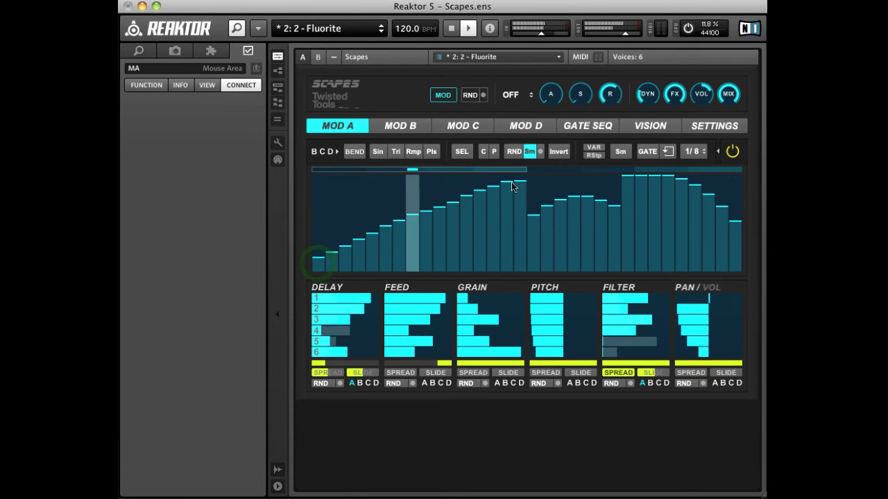
{"action": "left_click", "coordinate": [645, 152]}
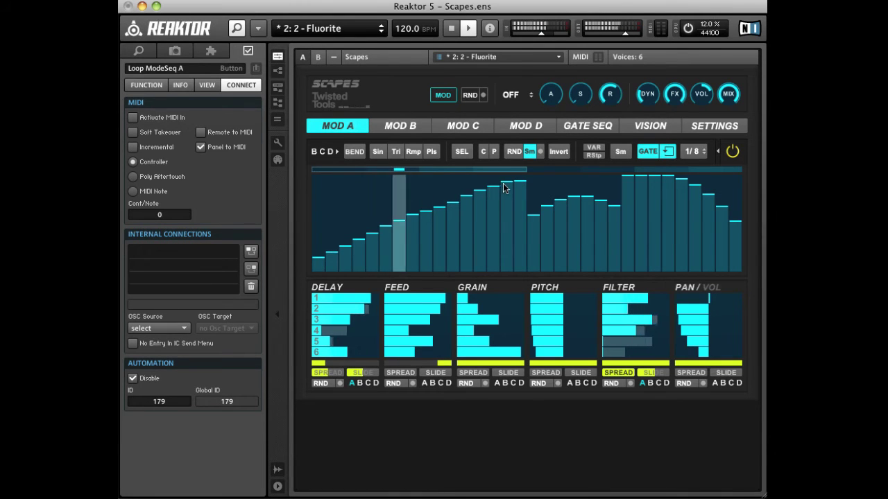
- Turn off modulator A's gate mode with its looping, enable step smoothing, and increase the delay's slide amount
{"action": "left_click", "coordinate": [668, 151]}
{"action": "left_click", "coordinate": [620, 151]}
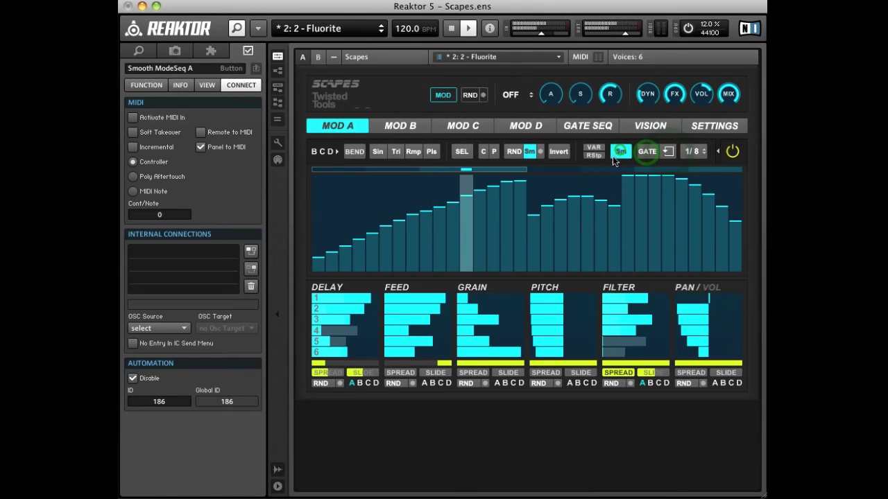
{"action": "left_click", "coordinate": [362, 373]}
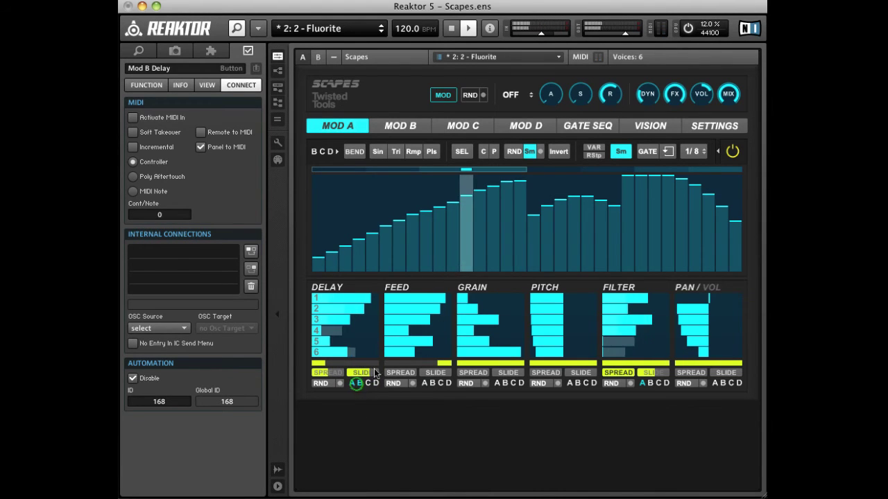
- Bring modulator A's step variation down to zero and raise its random step amount
{"action": "left_click", "coordinate": [420, 126]}
{"action": "left_click", "coordinate": [617, 152]}
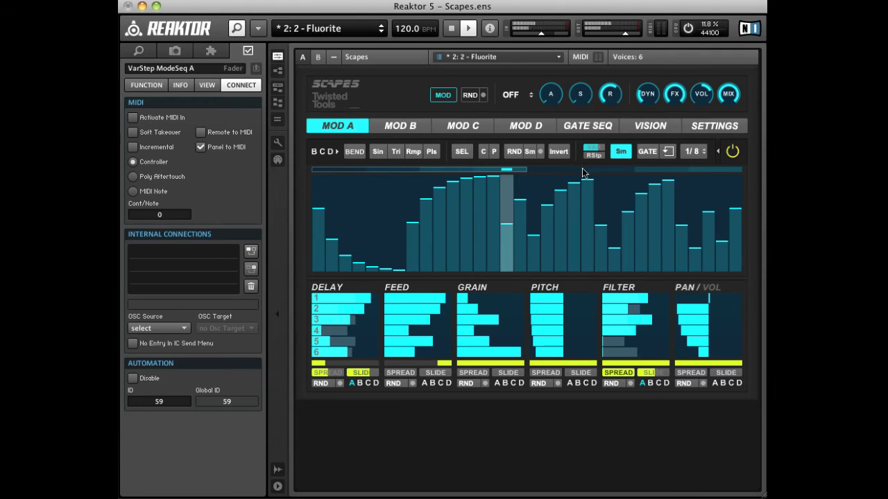
{"action": "left_click", "coordinate": [594, 150]}
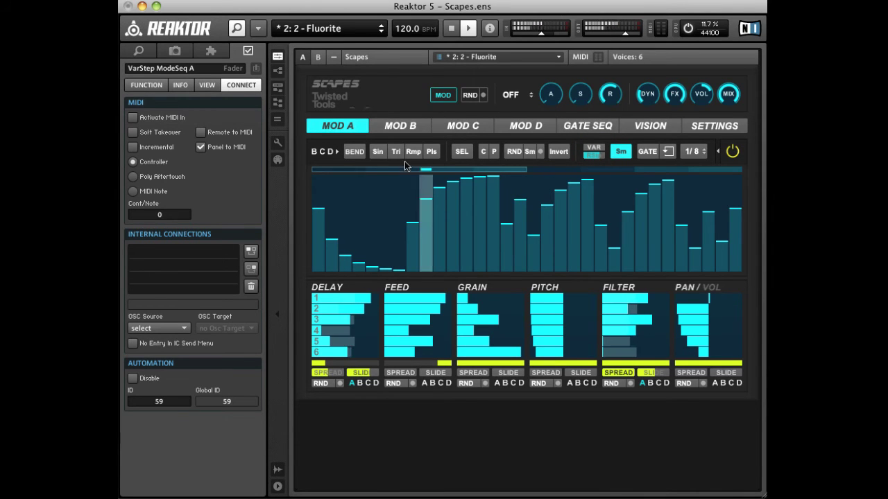
- Fill modulator A with a sine shape and invert it repeatedly, finishing on the upright sine
{"action": "left_click", "coordinate": [377, 152]}
{"action": "left_click", "coordinate": [556, 151]}
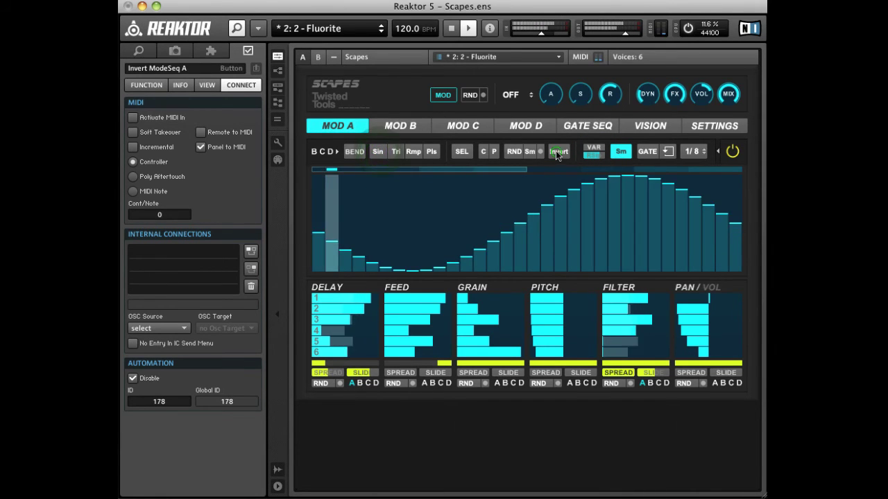
{"action": "left_click", "coordinate": [555, 151]}
{"action": "left_click", "coordinate": [556, 151]}
{"action": "left_click", "coordinate": [554, 151]}
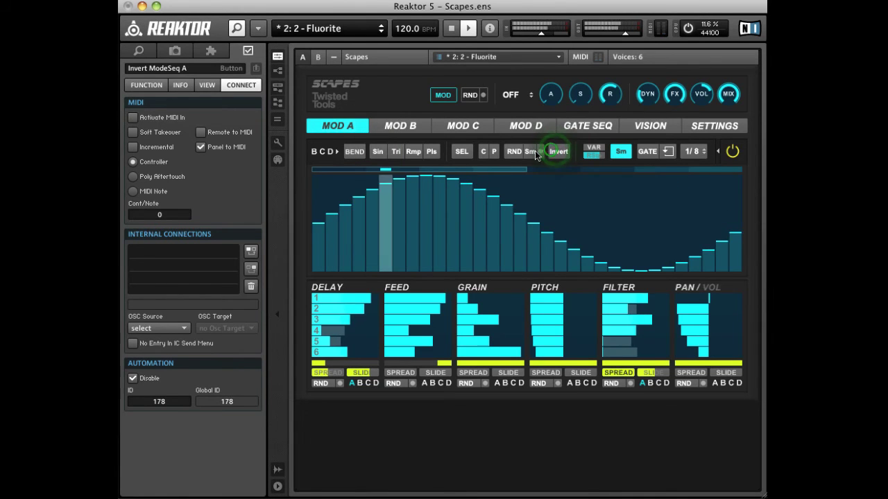
- Include modulator A in the global randomization, randomize everything, and randomize again with modulator A excluded
{"action": "left_click", "coordinate": [541, 150]}
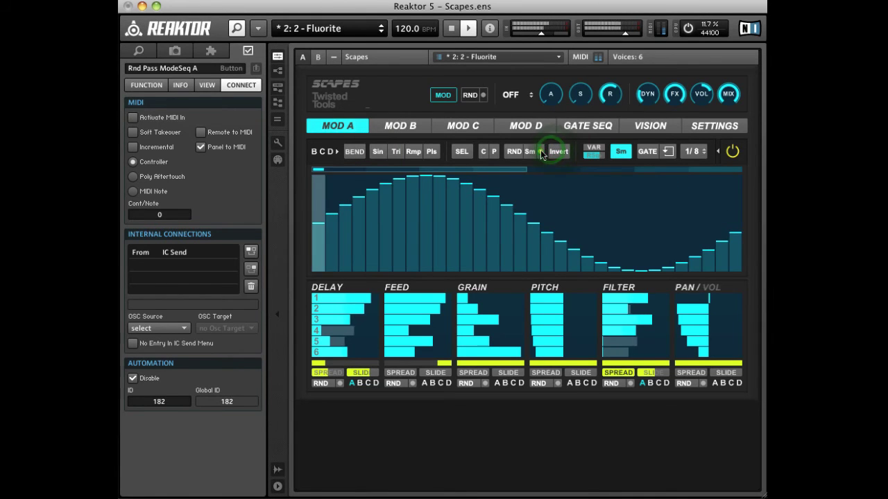
{"action": "left_click", "coordinate": [470, 95]}
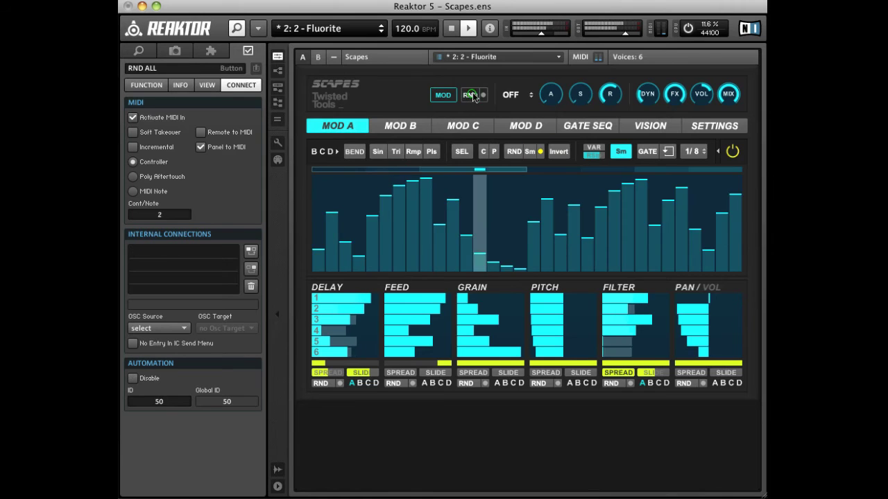
{"action": "left_click", "coordinate": [470, 96]}
{"action": "left_click", "coordinate": [470, 96]}
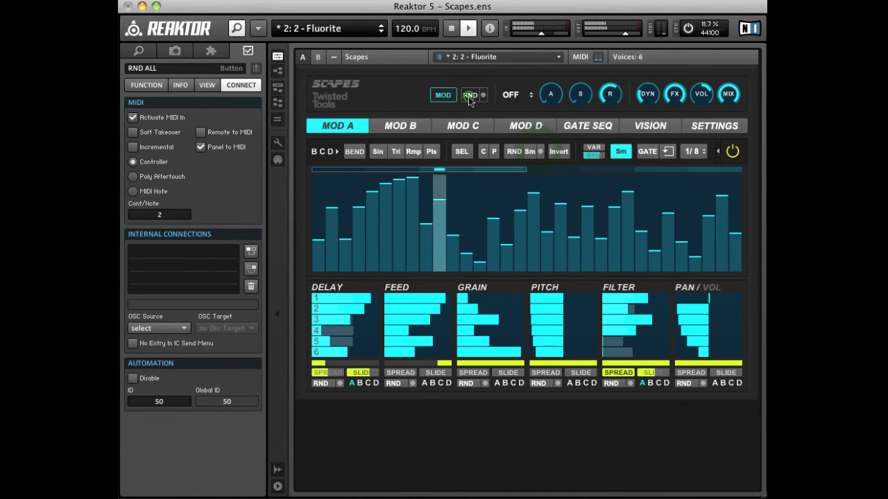
- Enable smooth randomization for modulator A and randomize its steps several times
{"action": "left_click", "coordinate": [523, 151]}
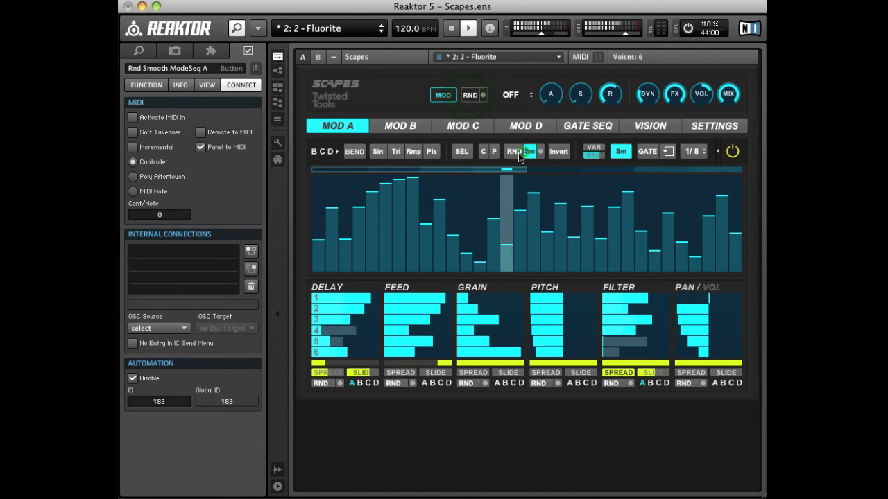
{"action": "left_click", "coordinate": [510, 150]}
{"action": "left_click", "coordinate": [511, 152]}
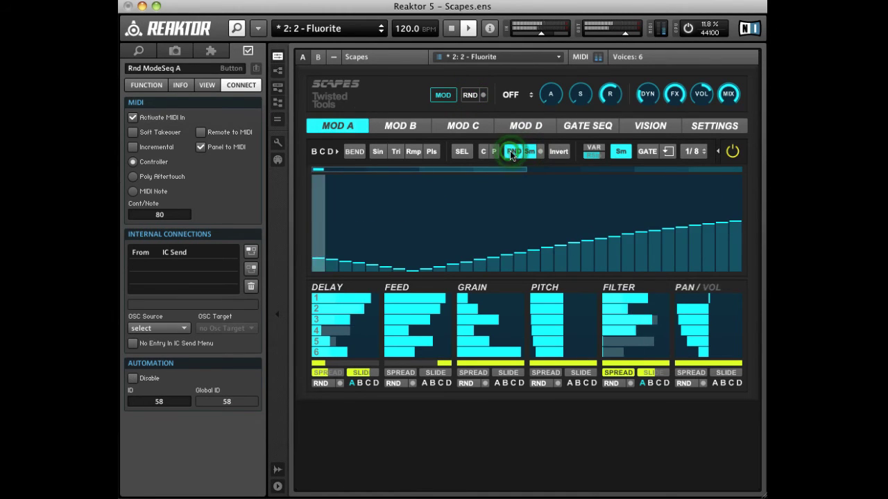
{"action": "left_click", "coordinate": [511, 152]}
{"action": "left_click", "coordinate": [511, 151]}
{"action": "left_click", "coordinate": [511, 151]}
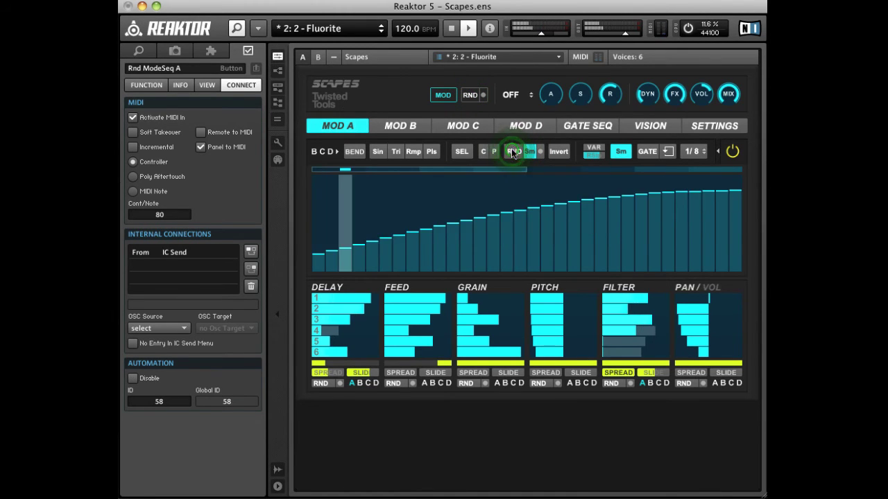
{"action": "left_click", "coordinate": [511, 151]}
- Disable smooth randomization for modulator A and randomize its steps several more times
{"action": "left_click", "coordinate": [529, 151]}
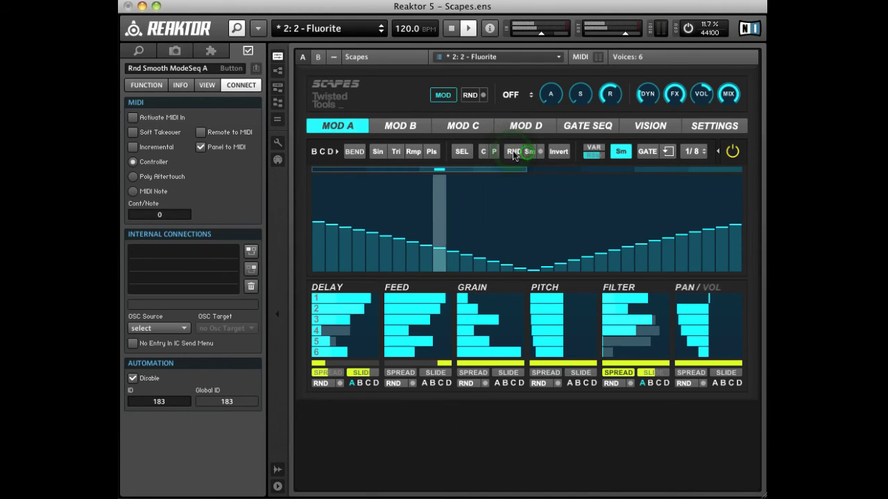
{"action": "left_click", "coordinate": [513, 150]}
{"action": "left_click", "coordinate": [513, 152]}
{"action": "left_click", "coordinate": [513, 151]}
{"action": "left_click", "coordinate": [513, 151]}
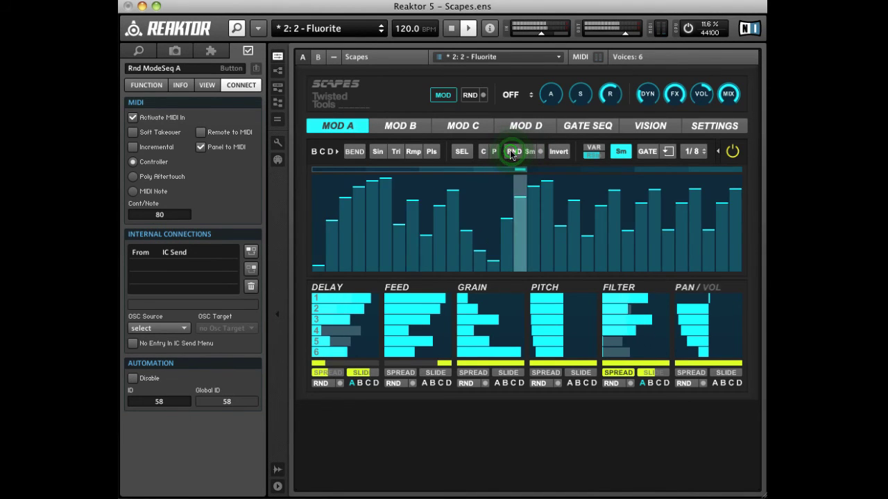
{"action": "left_click", "coordinate": [512, 152]}
{"action": "left_click", "coordinate": [513, 151]}
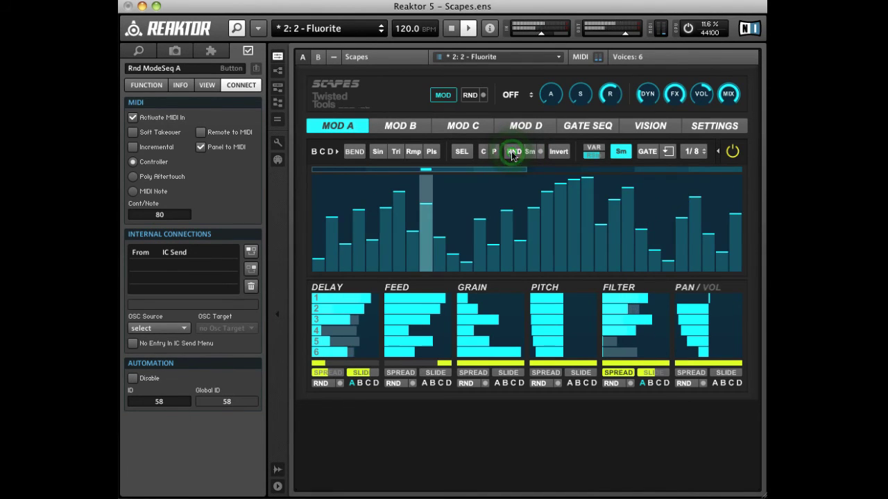
- Turn on step selection in modulator A, copy the last nine steps, and paste them into steps 13 to 19
{"action": "left_click", "coordinate": [456, 152]}
{"action": "left_click_drag", "start_coordinate": [403, 179], "coordinate": [743, 170]}
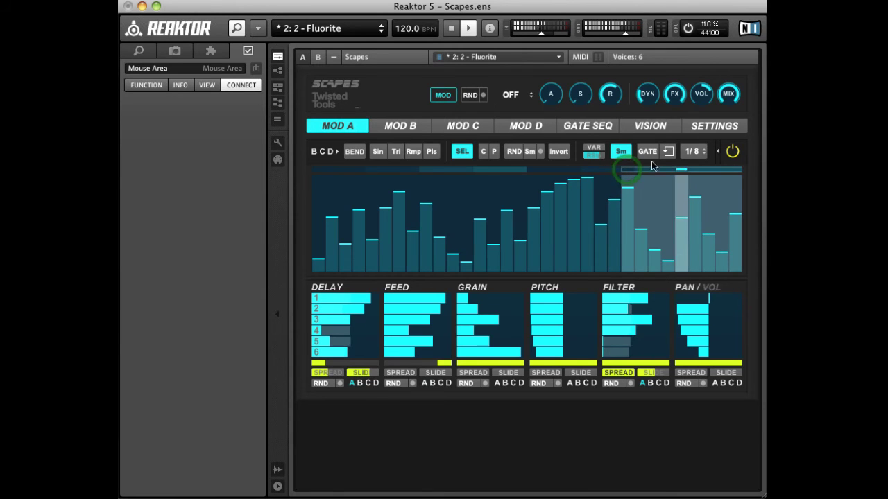
{"action": "left_click_drag", "start_coordinate": [480, 166], "coordinate": [551, 167]}
{"action": "left_click", "coordinate": [494, 154]}
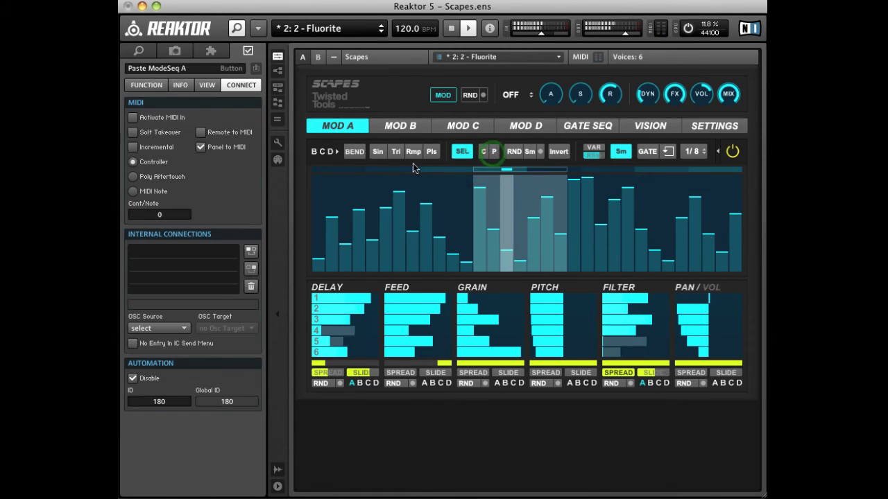
- Select modulator A's steps 7 to 32, fill them with a ramp, and invert it to fall
{"action": "left_click_drag", "start_coordinate": [405, 169], "coordinate": [741, 170]}
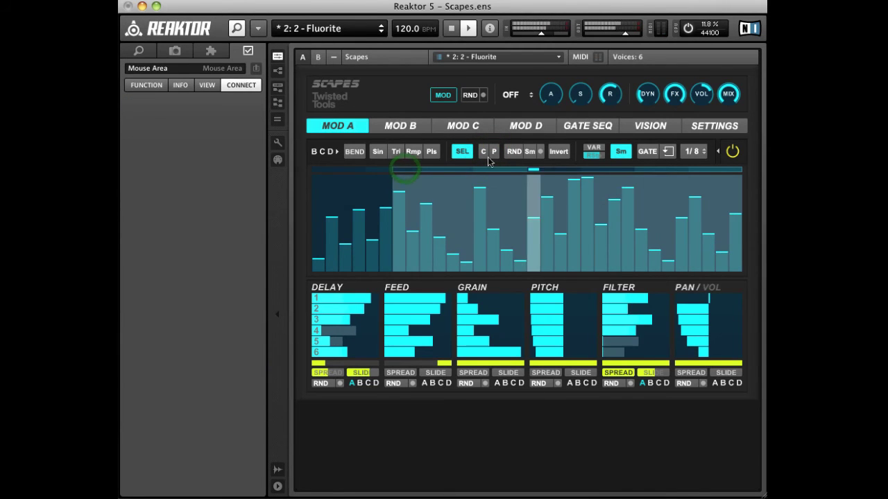
{"action": "left_click", "coordinate": [411, 156]}
{"action": "left_click", "coordinate": [560, 151]}
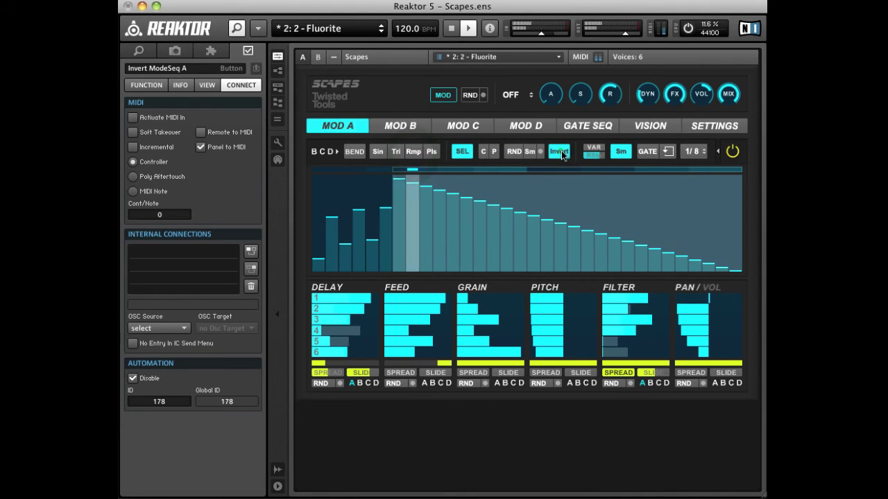
- Fill the selected steps with a triangle, replace it with an inverted sine, and turn off step selection
{"action": "left_click", "coordinate": [396, 152]}
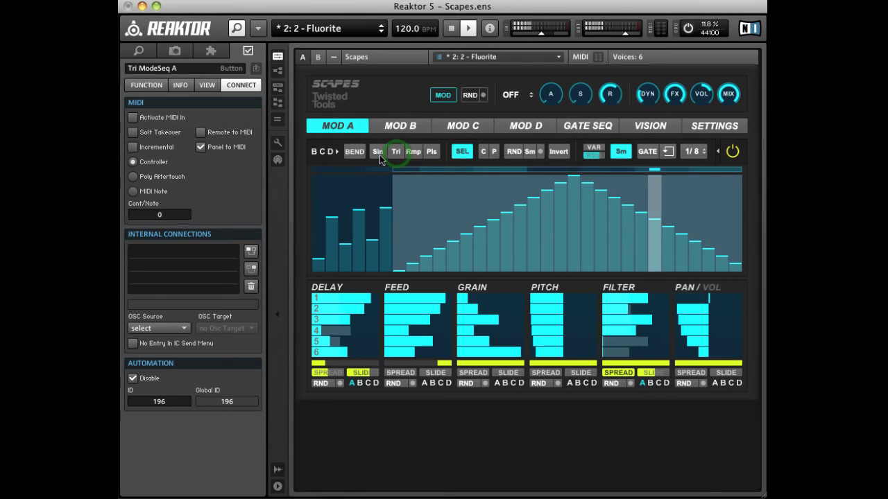
{"action": "left_click", "coordinate": [378, 152]}
{"action": "left_click", "coordinate": [559, 151]}
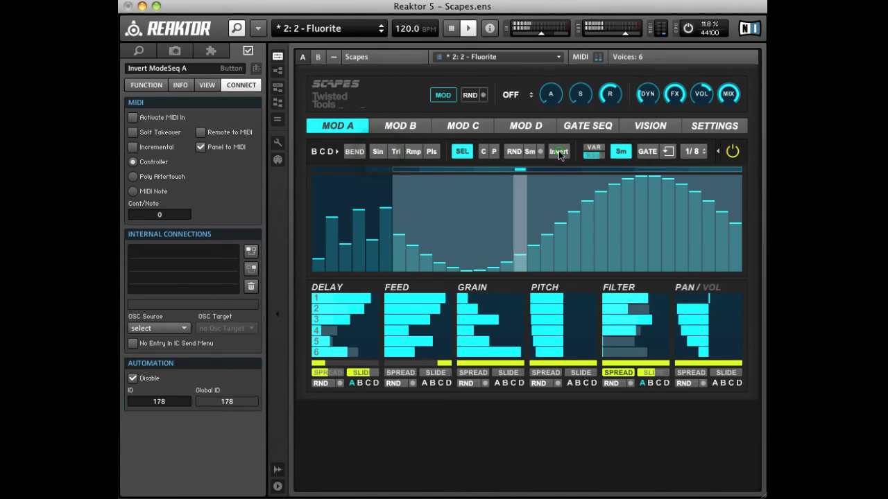
{"action": "left_click", "coordinate": [461, 151]}
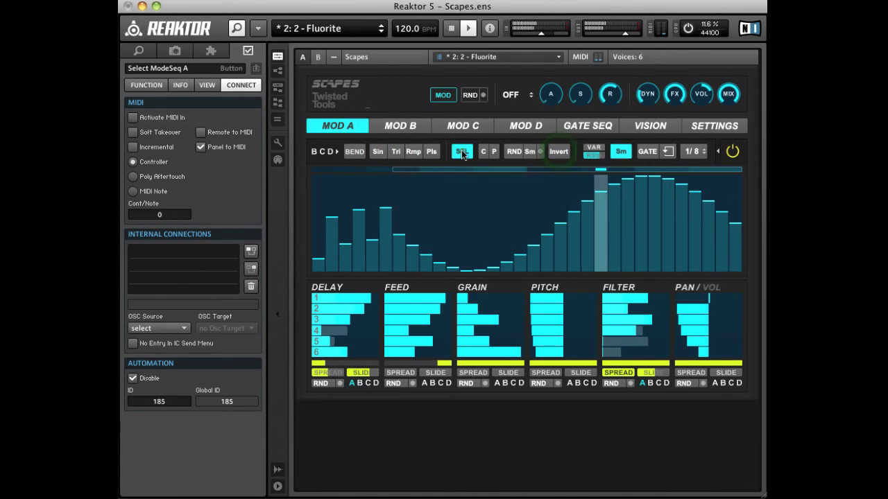
- Fill all of modulator A's steps with a sine, a triangle and finally a rising ramp
{"action": "left_click", "coordinate": [378, 152]}
{"action": "left_click", "coordinate": [396, 152]}
{"action": "left_click", "coordinate": [414, 152]}
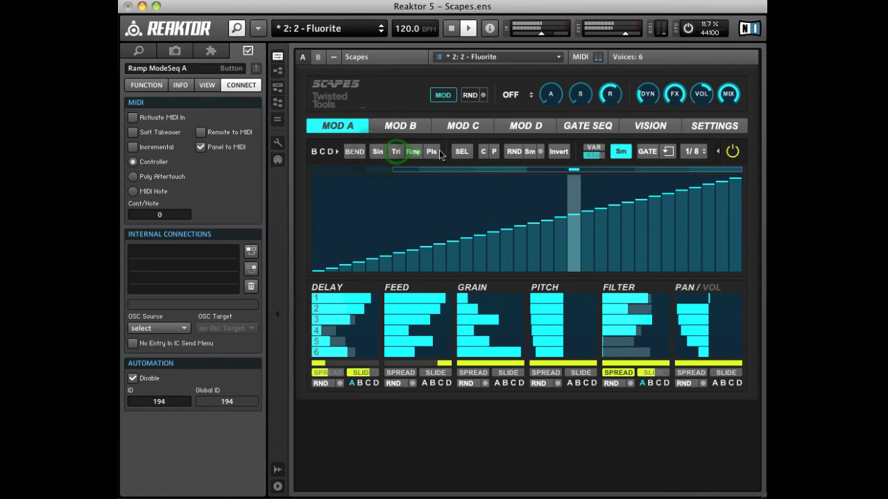
- Turn step selection back on, refill steps 7 to 32 with a ramp, and bend it into an exponential curve
{"action": "left_click", "coordinate": [463, 151]}
{"action": "left_click", "coordinate": [413, 152]}
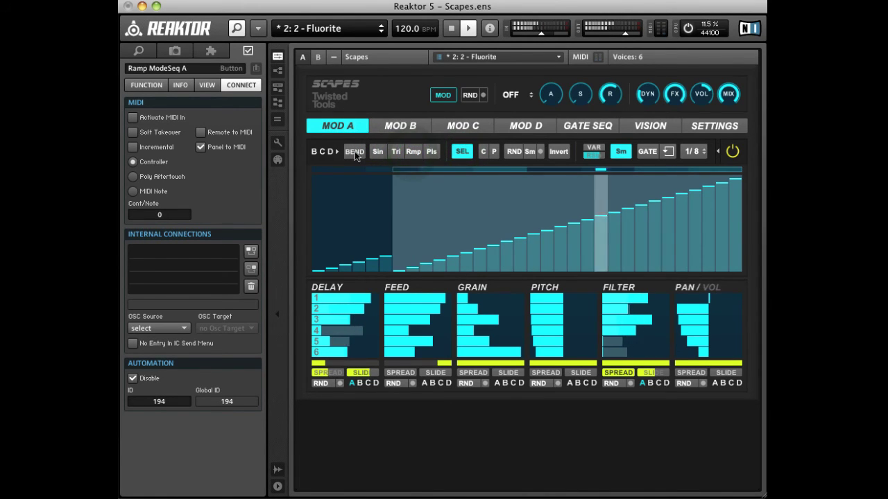
{"action": "left_click_drag", "start_coordinate": [354, 151], "coordinate": [360, 130]}
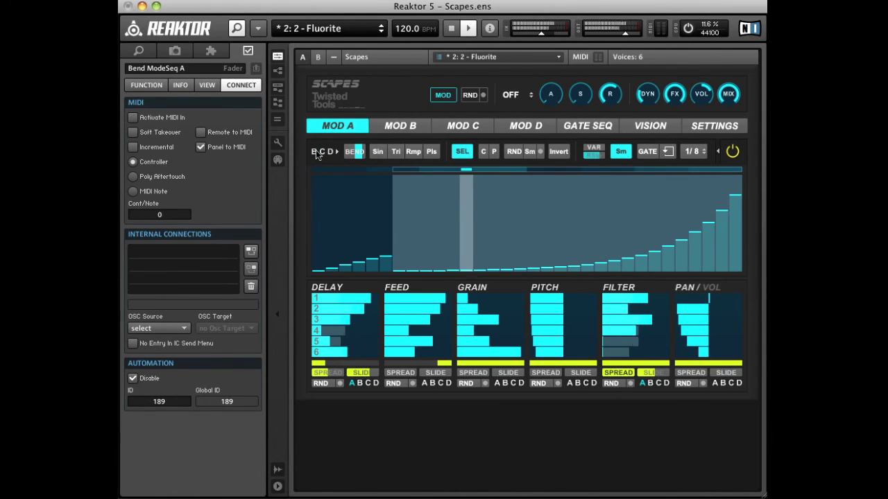
- Fill modulator B with a ramp and return to modulator A
{"action": "left_click", "coordinate": [400, 126]}
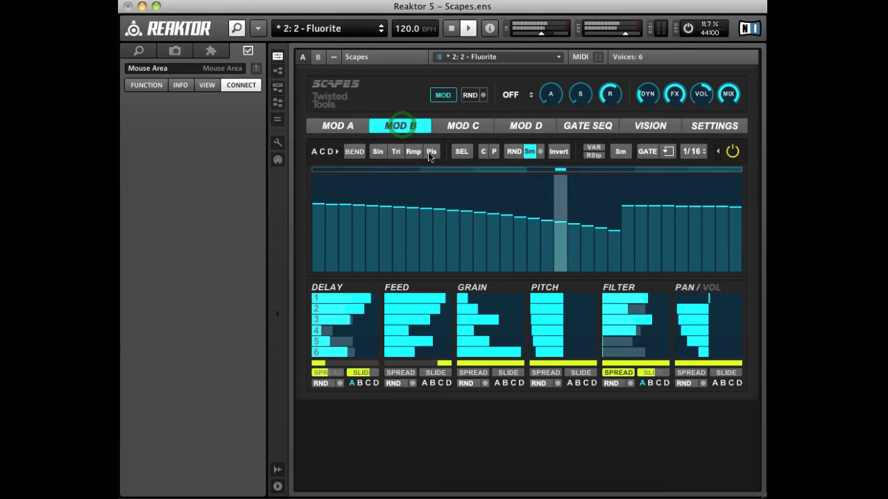
{"action": "left_click", "coordinate": [411, 151]}
{"action": "left_click", "coordinate": [343, 126]}
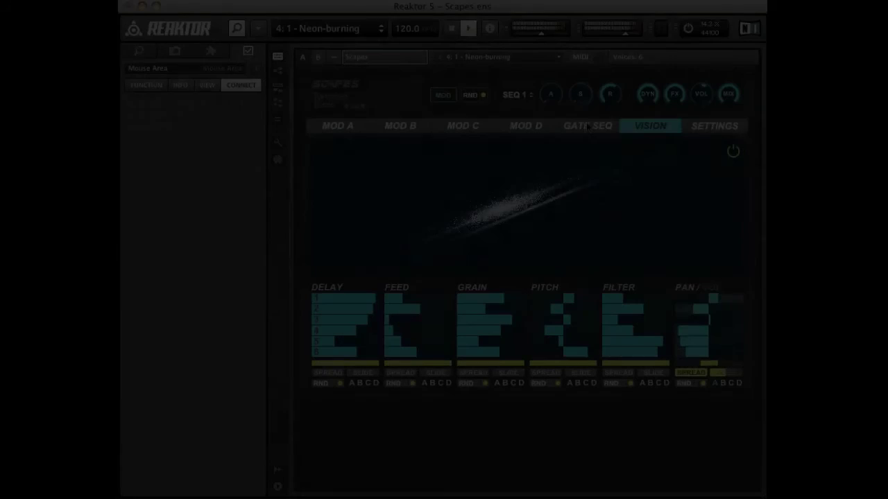
- Show the gate sequencer for the Neon-burning snapshot, raise the sustain slightly, and shorten the release
{"action": "left_click", "coordinate": [586, 125]}
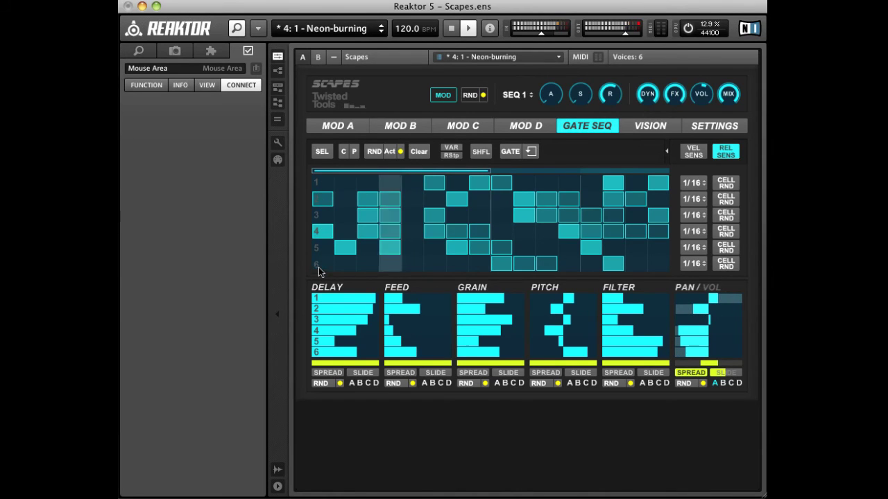
{"action": "left_click", "coordinate": [581, 93]}
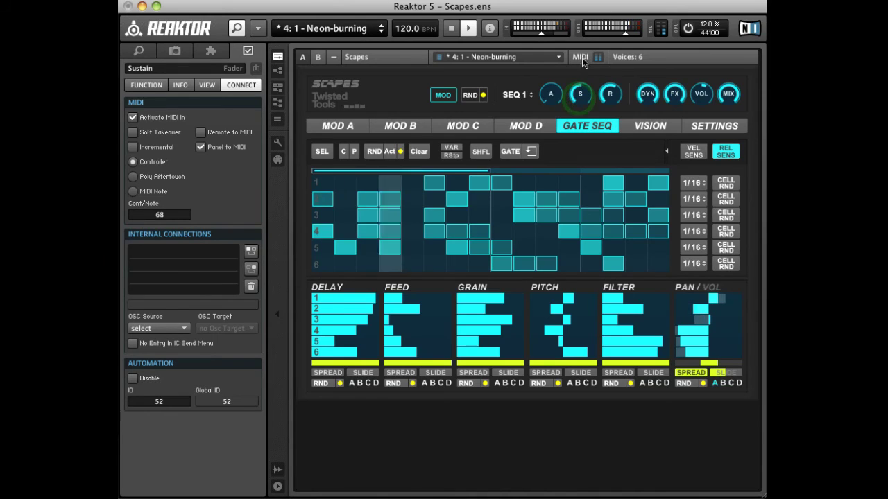
{"action": "left_click", "coordinate": [611, 96]}
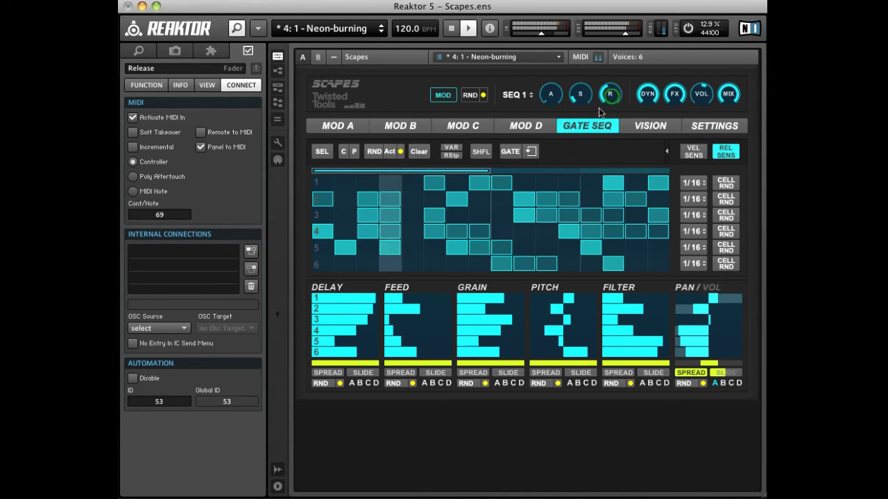
- Activate the cells at steps 1, 3, 5 and 7 in the gate sequencer's first row
{"action": "left_click", "coordinate": [328, 185]}
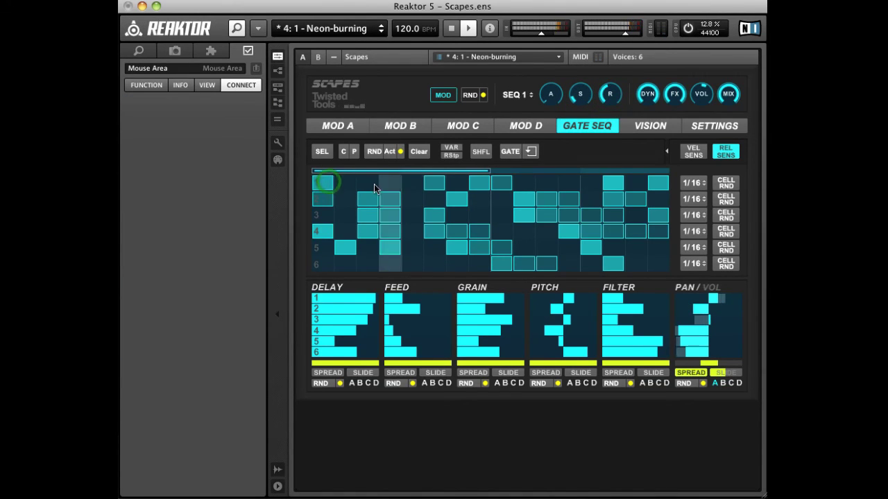
{"action": "left_click", "coordinate": [373, 184]}
{"action": "left_click", "coordinate": [406, 182]}
{"action": "left_click", "coordinate": [454, 183]}
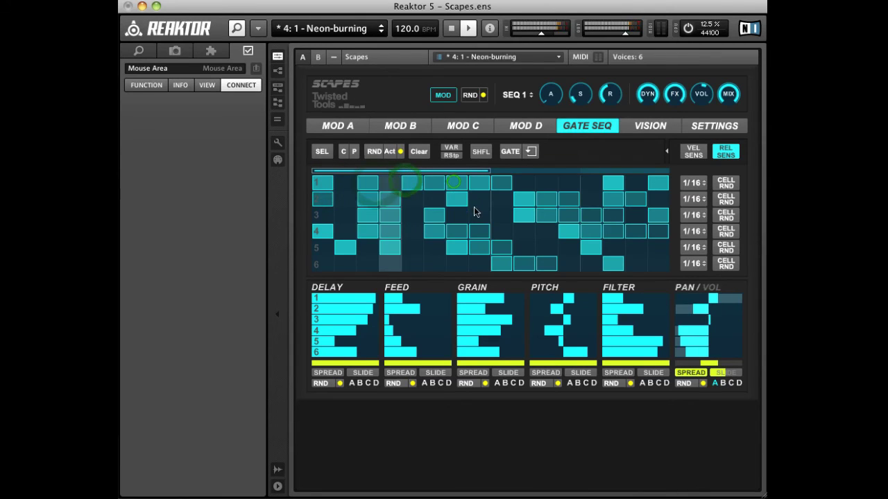
- Clear the whole gate sequence and activate the first row's cells at steps 1, 3, 6, 7 and 8
{"action": "left_click", "coordinate": [420, 152]}
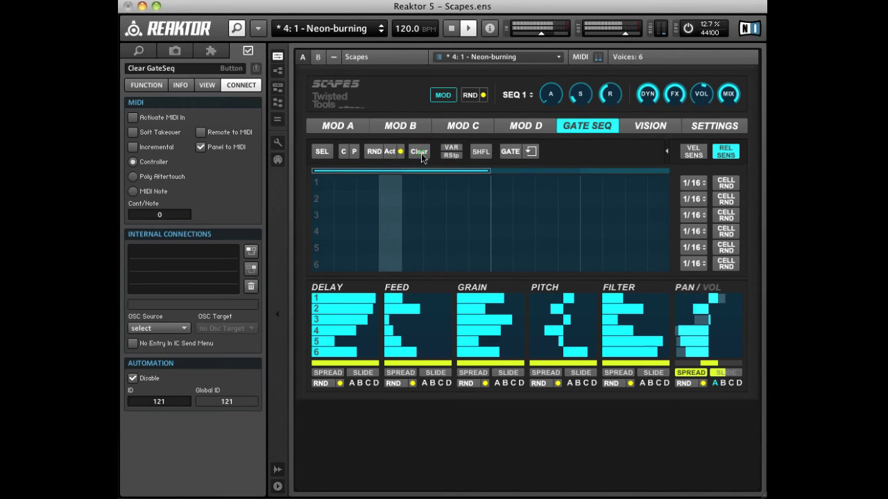
{"action": "left_click", "coordinate": [329, 182]}
{"action": "left_click", "coordinate": [375, 183]}
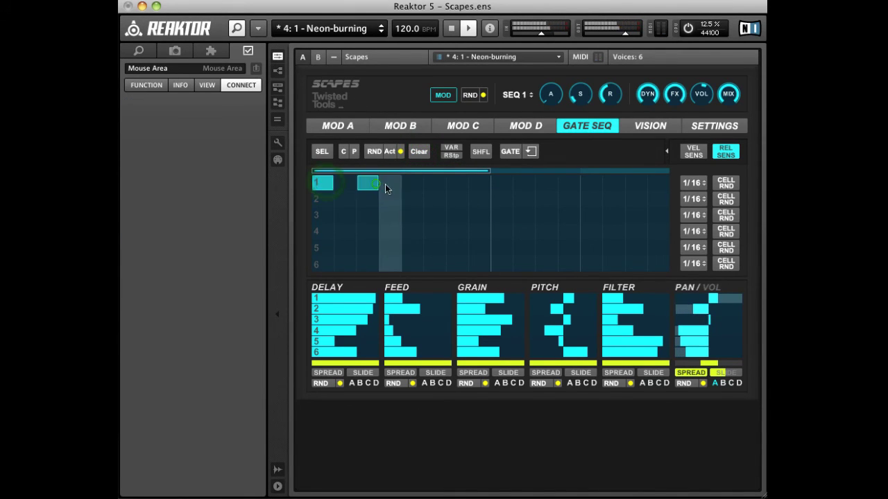
{"action": "left_click", "coordinate": [425, 183]}
{"action": "left_click", "coordinate": [457, 182]}
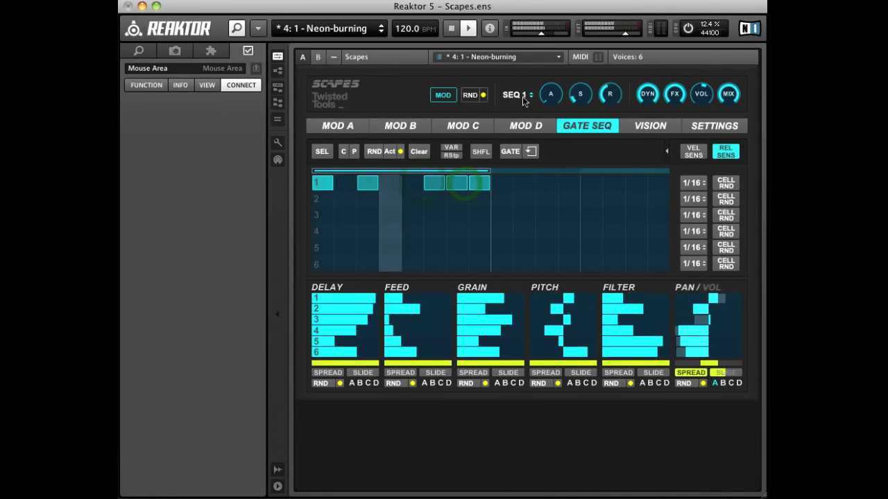
- Switch the sequencer mode to SEQ 2 and raise the sustain to maximum
{"action": "left_click", "coordinate": [478, 183]}
{"action": "left_click", "coordinate": [524, 95]}
{"action": "left_click", "coordinate": [580, 94]}
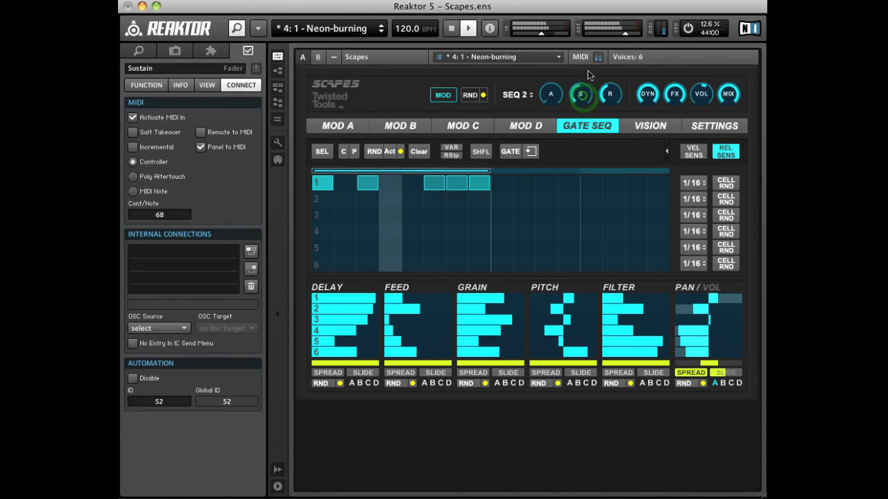
- Activate the second row's cells at steps 2 and 5 and all eight steps of the fourth row
{"action": "left_click", "coordinate": [345, 200]}
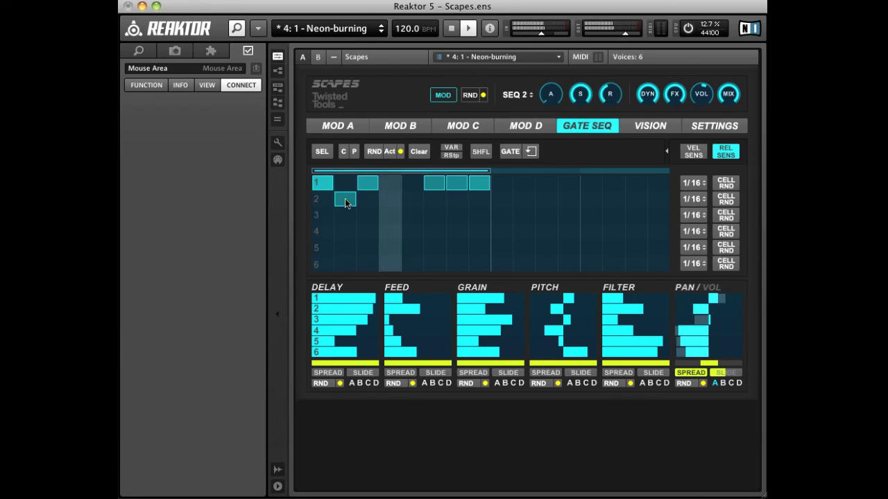
{"action": "left_click", "coordinate": [408, 199]}
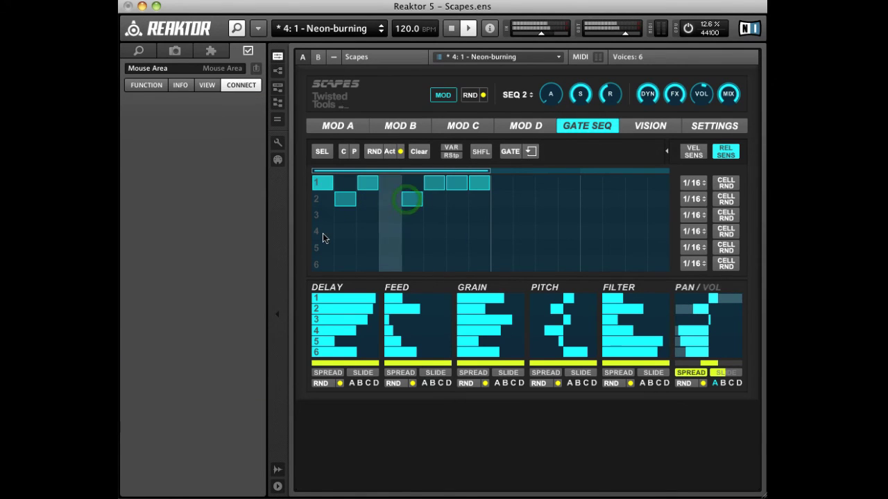
{"action": "left_click_drag", "start_coordinate": [444, 229], "coordinate": [476, 232]}
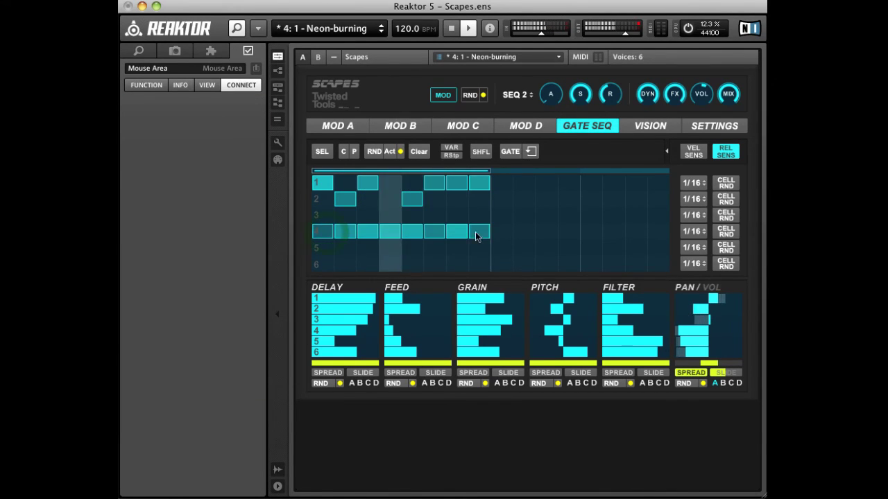
- Lower the cell values at steps 6, 7 and 8 in the gate sequencer's first row
{"action": "left_click", "coordinate": [437, 183]}
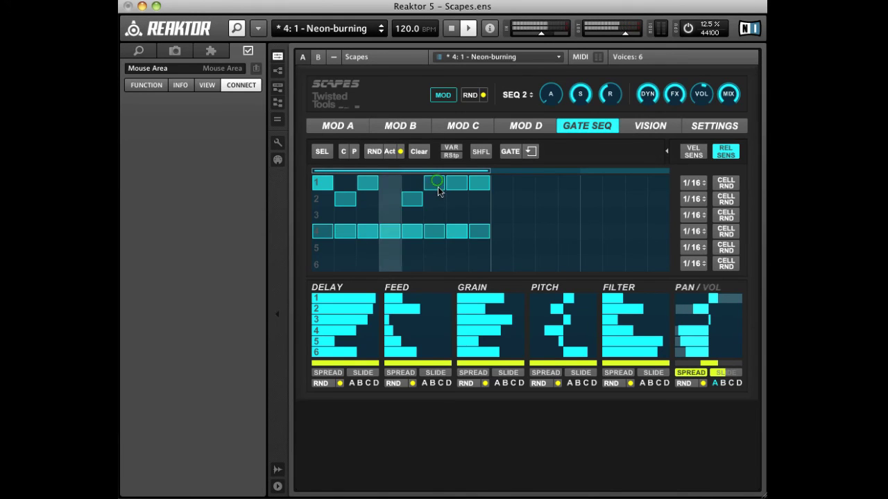
{"action": "left_click", "coordinate": [466, 183]}
{"action": "left_click", "coordinate": [482, 183]}
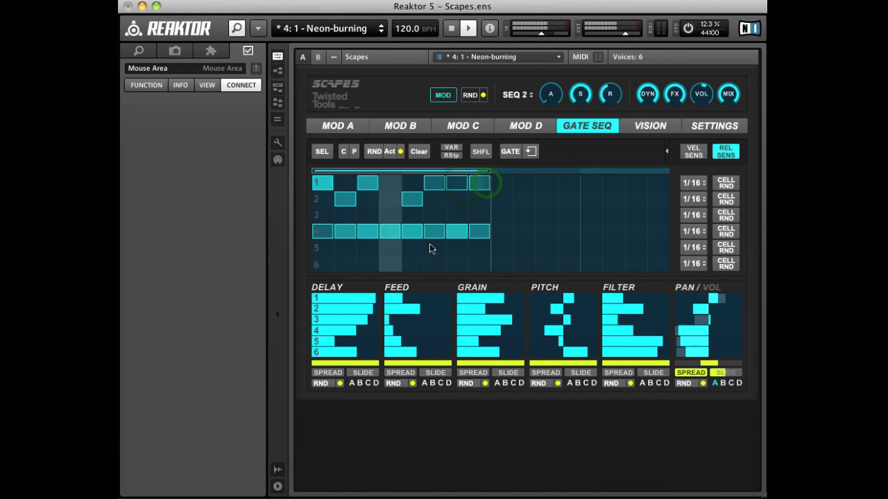
- Activate the fifth row's cells at steps 2, 3, 5 and 7 and the sixth row's at steps 1, 2, 6, 7 and 8
{"action": "left_click_drag", "start_coordinate": [362, 261], "coordinate": [471, 263]}
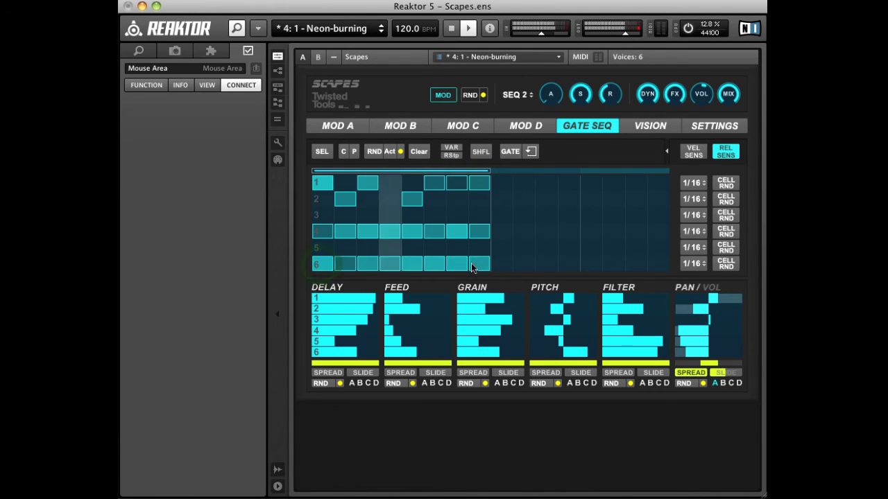
{"action": "left_click", "coordinate": [447, 263]}
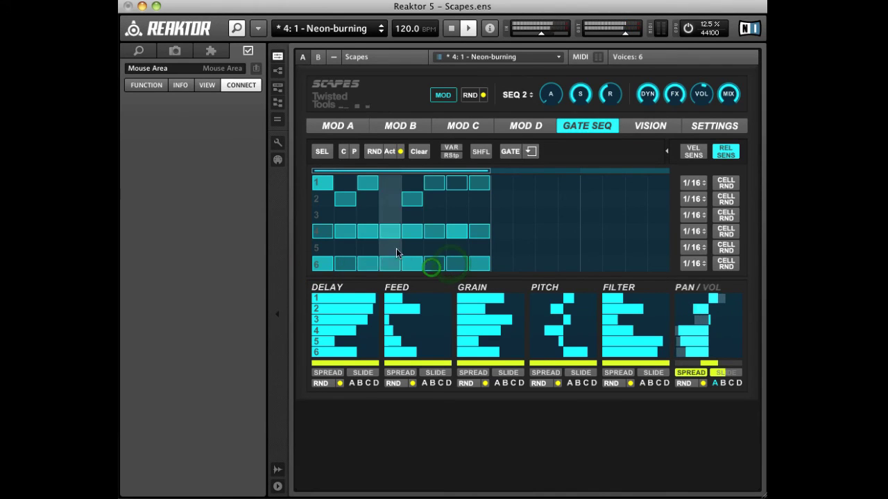
{"action": "left_click_drag", "start_coordinate": [346, 248], "coordinate": [362, 248]}
{"action": "left_click", "coordinate": [407, 247]}
{"action": "left_click", "coordinate": [446, 251]}
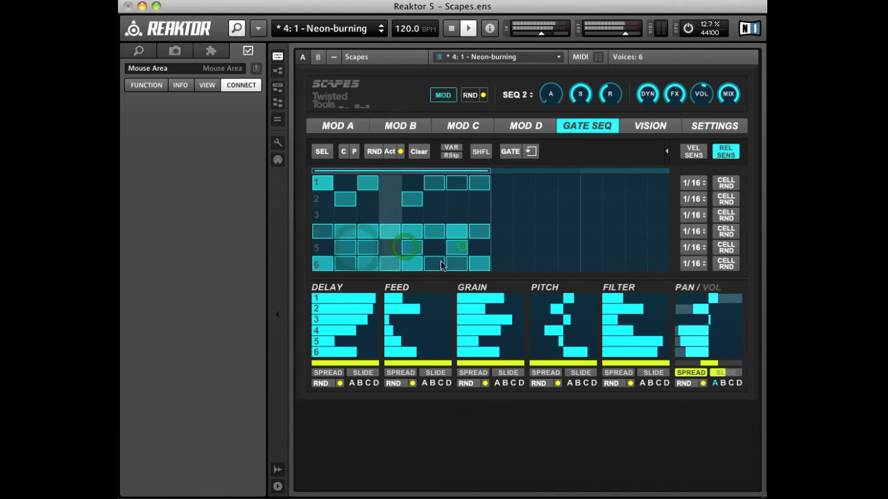
{"action": "left_click", "coordinate": [410, 267]}
{"action": "left_click_drag", "start_coordinate": [386, 266], "coordinate": [363, 274]}
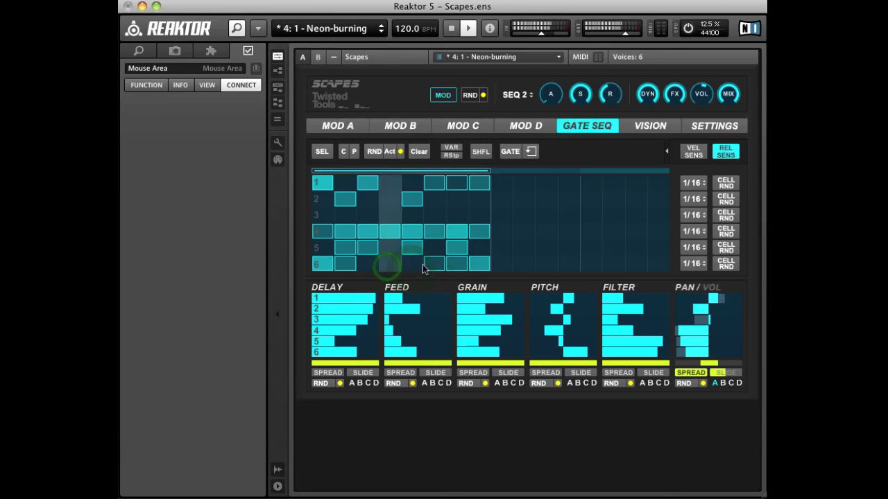
- Hide the sequencer's editing tools and keep both velocity sensitivity and release sensitivity enabled
{"action": "left_click", "coordinate": [664, 150]}
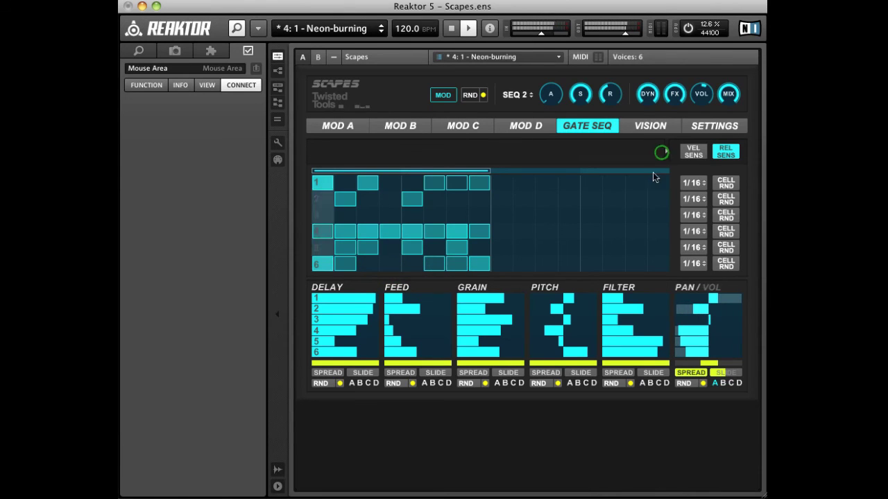
{"action": "left_click", "coordinate": [700, 155]}
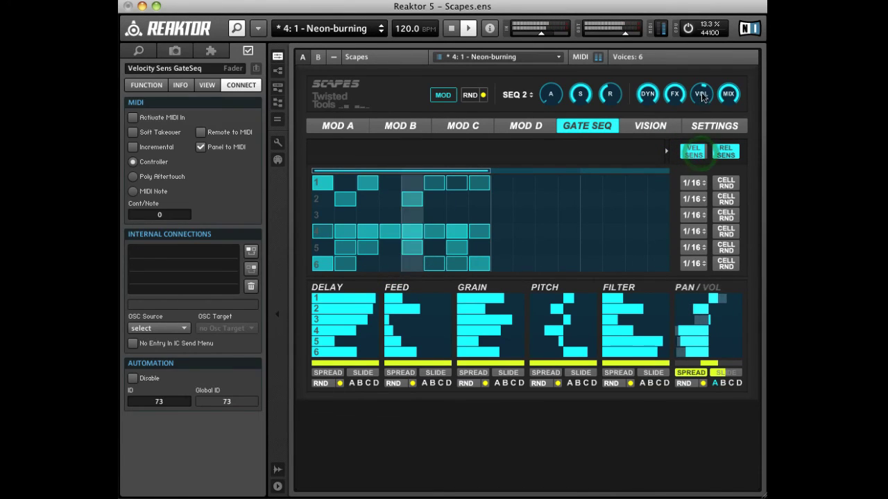
{"action": "left_click", "coordinate": [726, 154]}
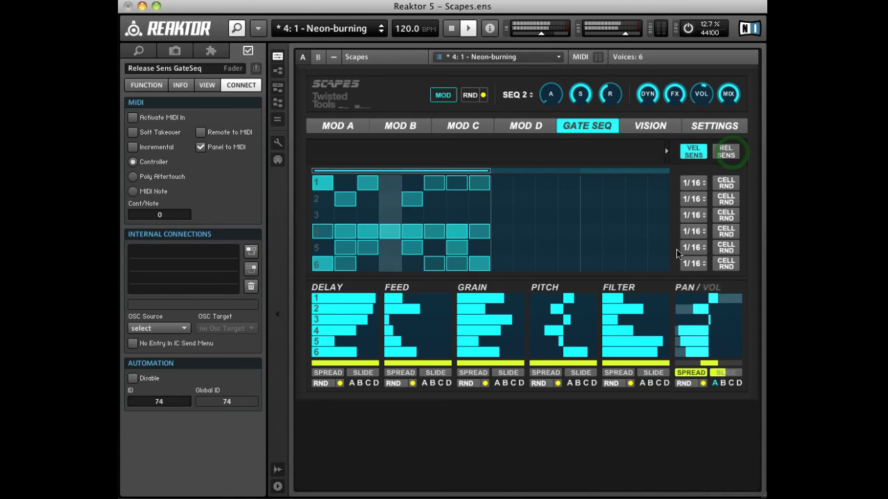
{"action": "left_click", "coordinate": [721, 152]}
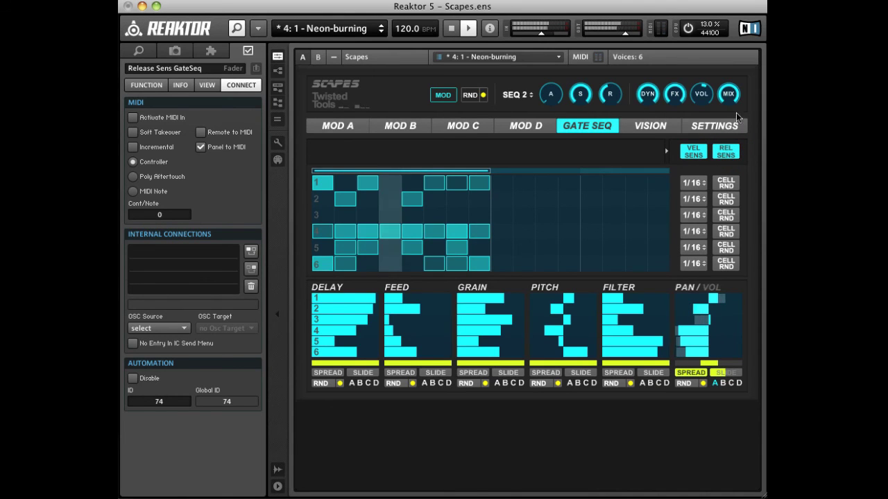
{"action": "left_click", "coordinate": [691, 159]}
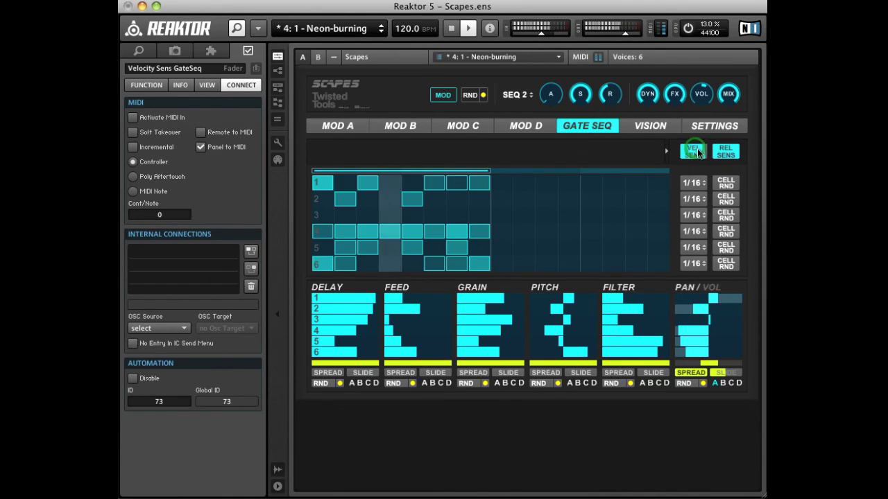
- Lower the fourth row's cell values at steps 3 and 4 and the first row's at steps 6 and 8, keeping release sensitivity on
{"action": "left_click", "coordinate": [369, 231]}
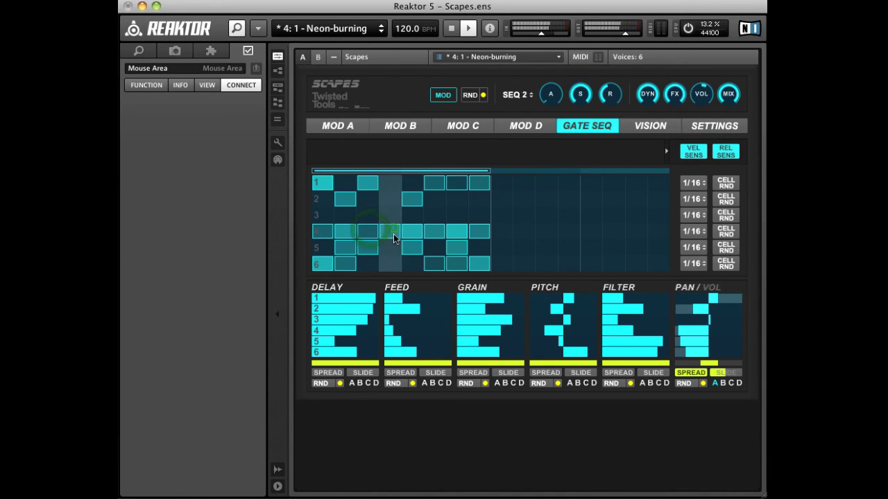
{"action": "left_click", "coordinate": [482, 184]}
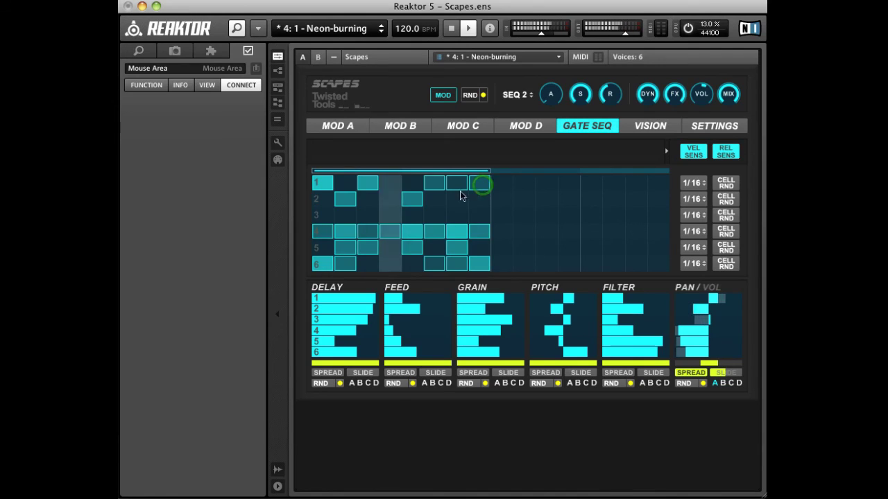
{"action": "left_click", "coordinate": [431, 181]}
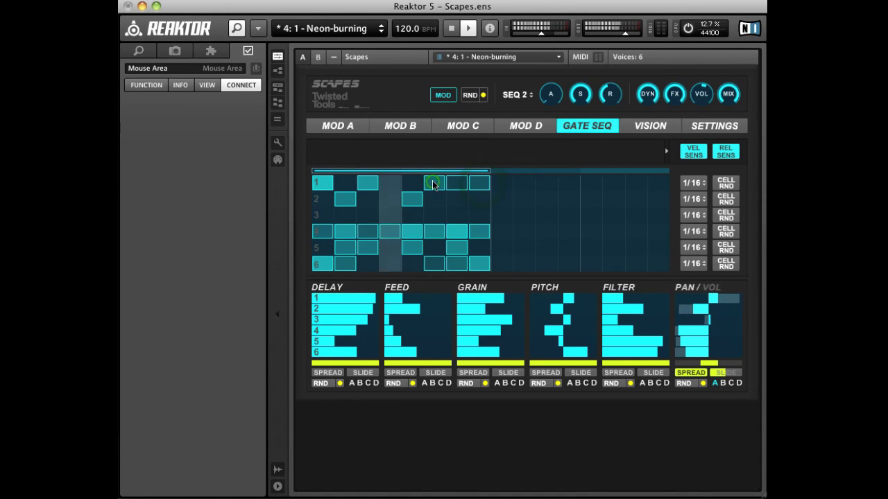
{"action": "left_click", "coordinate": [726, 153]}
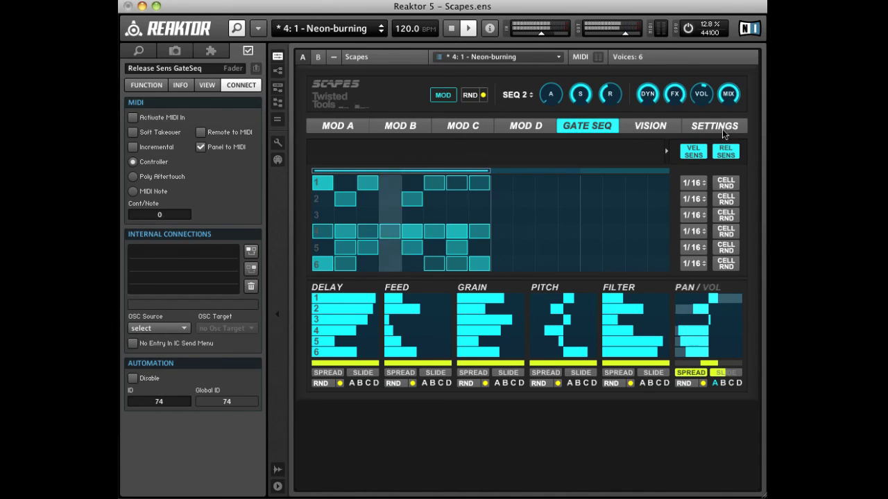
- Enable cell randomization for all six gate sequencer rows, toggling it off and on again once
{"action": "left_click", "coordinate": [726, 182]}
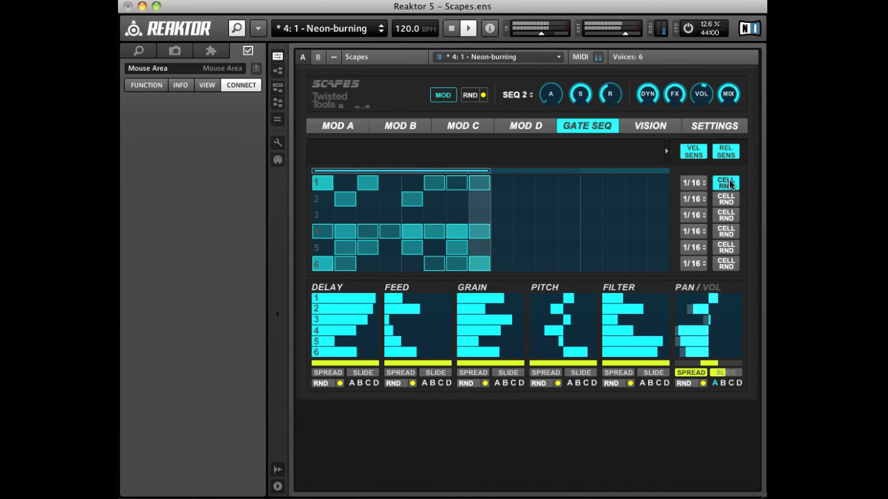
{"action": "left_click", "coordinate": [725, 247]}
{"action": "left_click", "coordinate": [725, 265]}
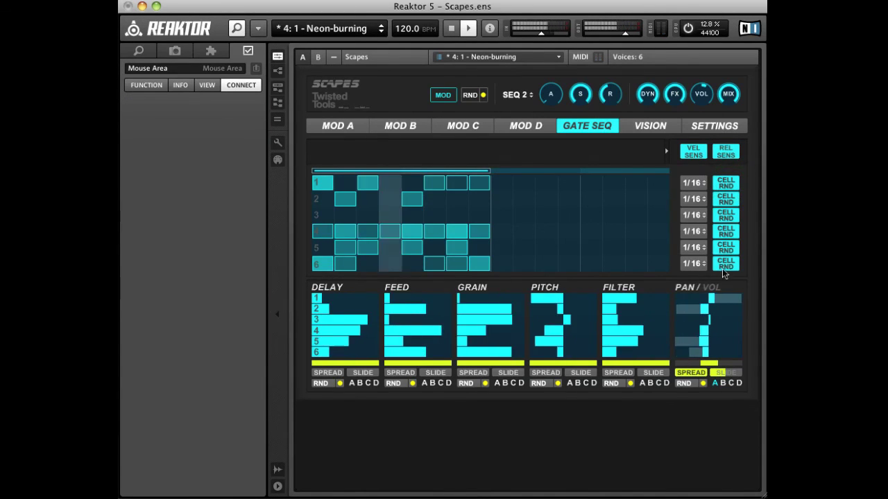
{"action": "left_click", "coordinate": [731, 184]}
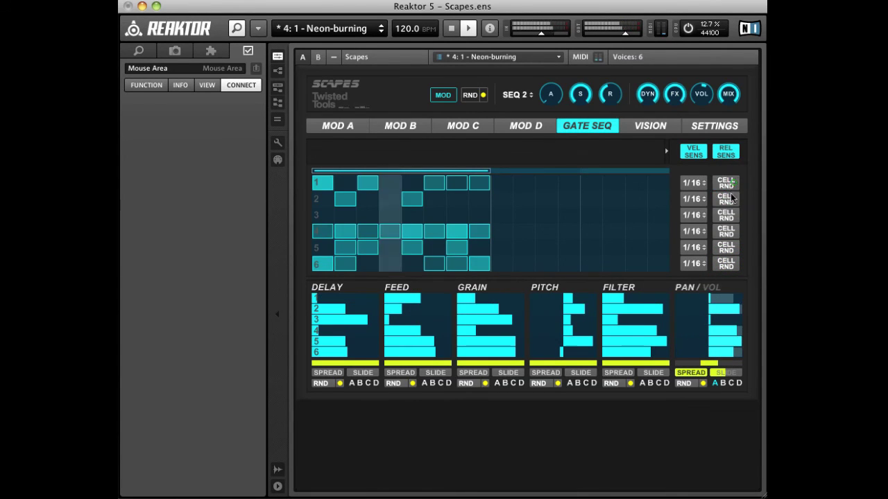
{"action": "left_click", "coordinate": [730, 200]}
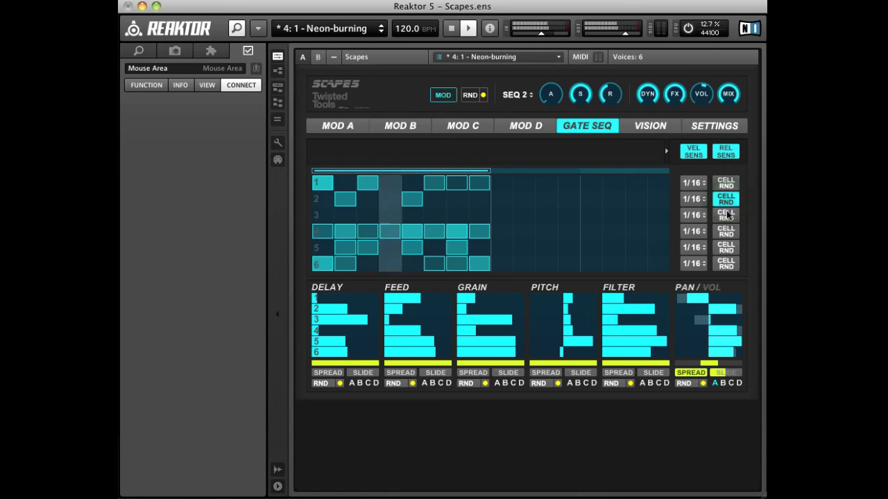
{"action": "left_click_drag", "start_coordinate": [727, 262], "coordinate": [731, 176]}
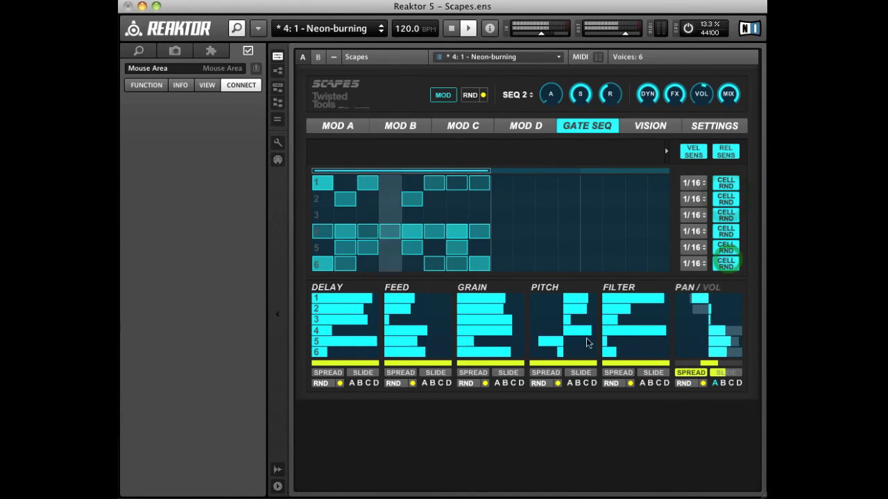
- Exclude Pitch and Filter from randomization and draw the Filter bars as a ramp rising from voice 1 to voice 6
{"action": "left_click", "coordinate": [557, 383]}
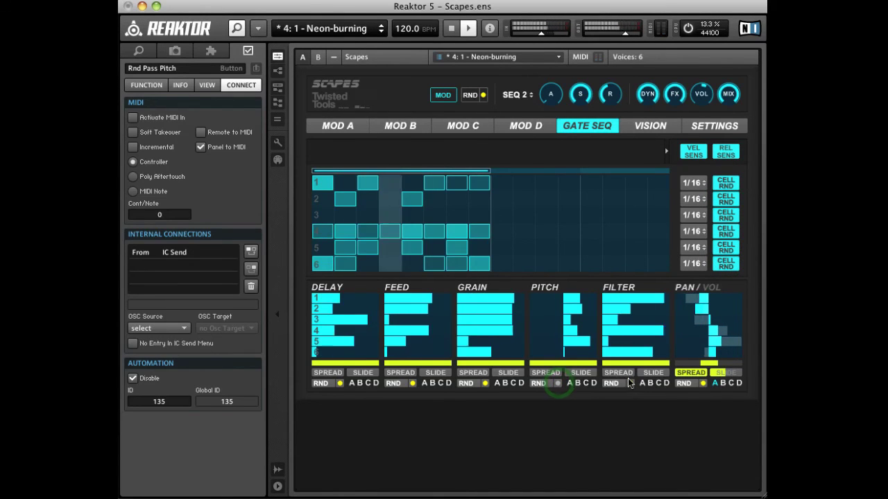
{"action": "left_click", "coordinate": [630, 383]}
{"action": "left_click", "coordinate": [631, 329]}
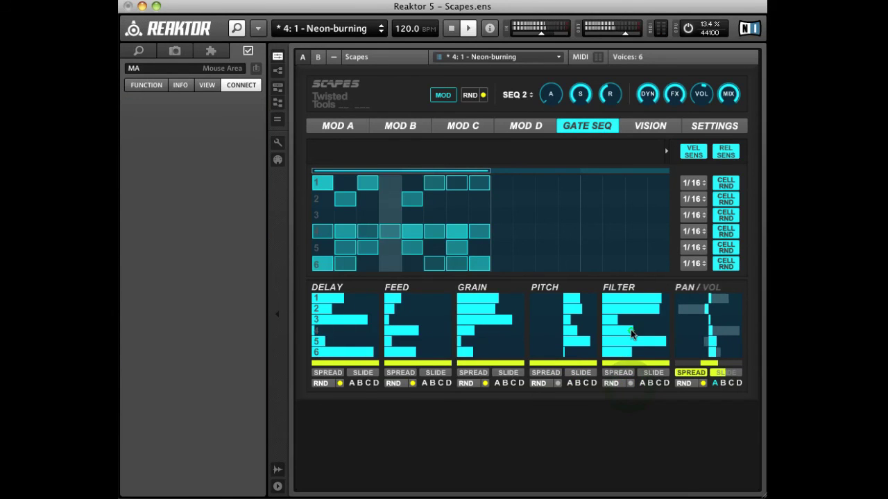
- Show the Vision display, redraw the Filter bars with a gentler rise, and centre all Pitch bars
{"action": "left_click", "coordinate": [650, 126]}
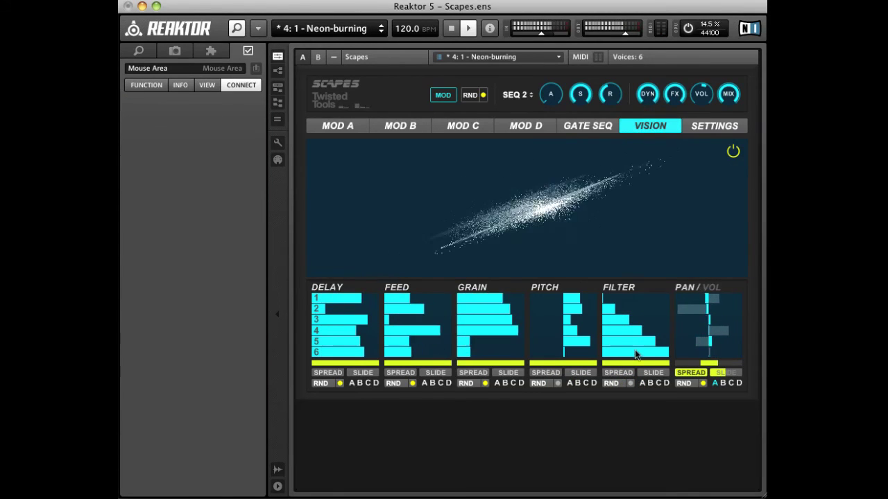
{"action": "mouse_move", "coordinate": [619, 354]}
{"action": "left_mouse_down"}
{"action": "mouse_move", "coordinate": [619, 335]}
{"action": "mouse_move", "coordinate": [662, 317]}
{"action": "mouse_move", "coordinate": [632, 299]}
{"action": "mouse_move", "coordinate": [656, 355]}
{"action": "left_mouse_up"}
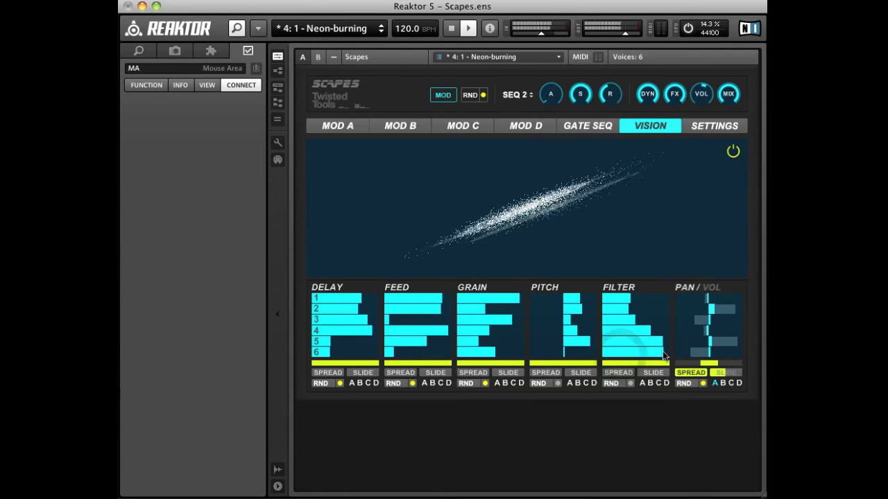
{"action": "left_click", "coordinate": [570, 340]}
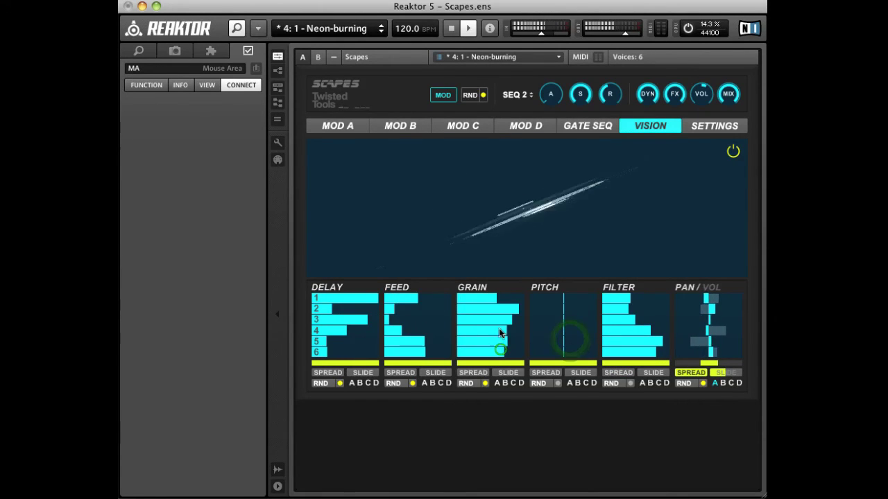
- Raise the Grain spread and slide to maximum and randomize the Grain bars
{"action": "left_click", "coordinate": [469, 369]}
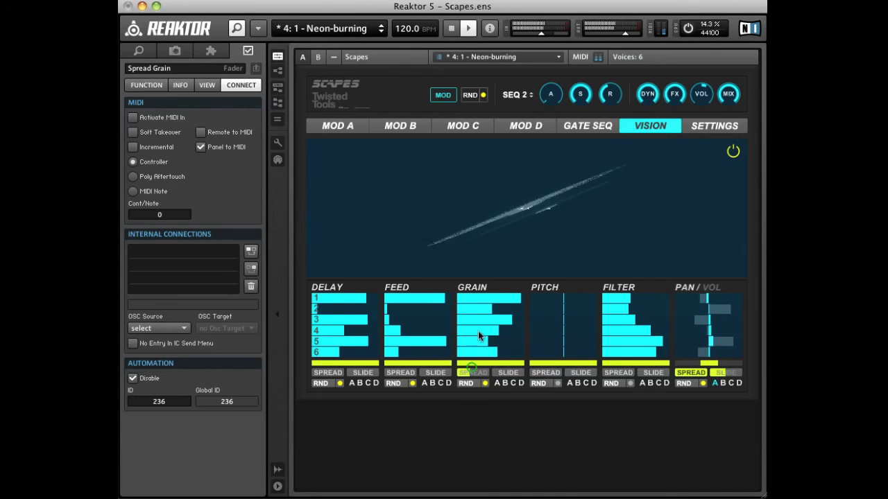
{"action": "left_click", "coordinate": [465, 384]}
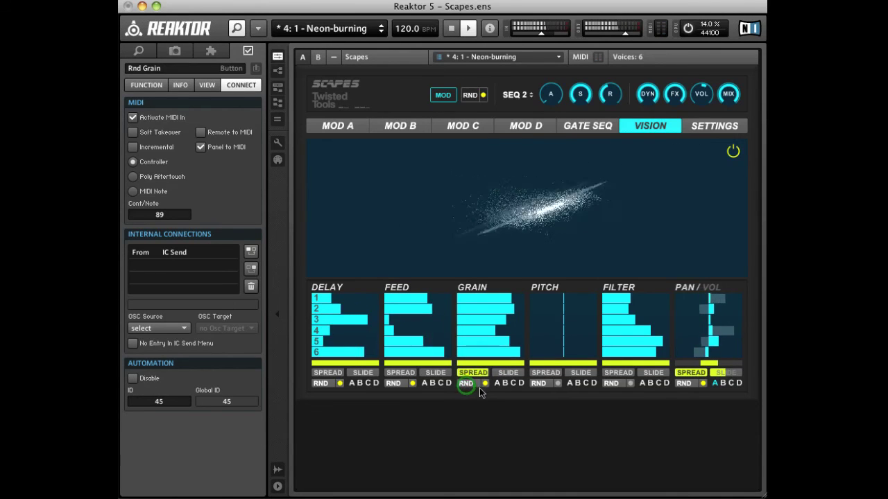
{"action": "left_click", "coordinate": [509, 375]}
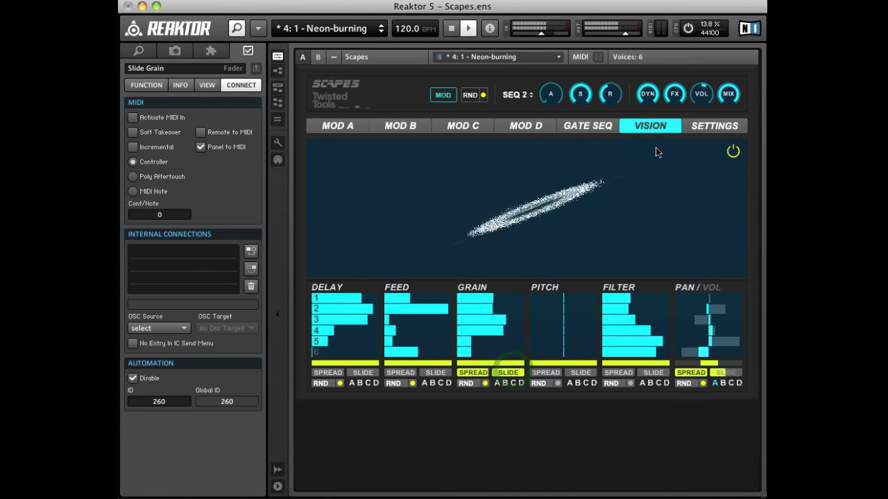
- Switch the Vision display off and back on
{"action": "left_click", "coordinate": [734, 151]}
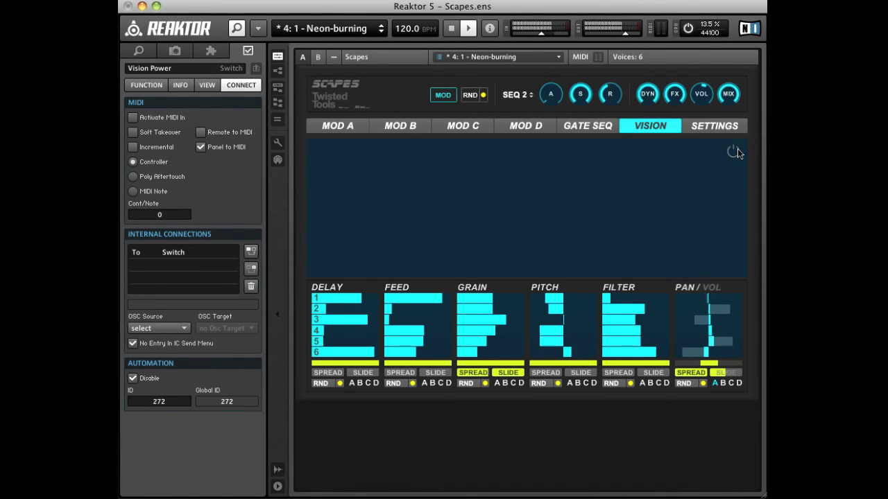
{"action": "left_click", "coordinate": [733, 151]}
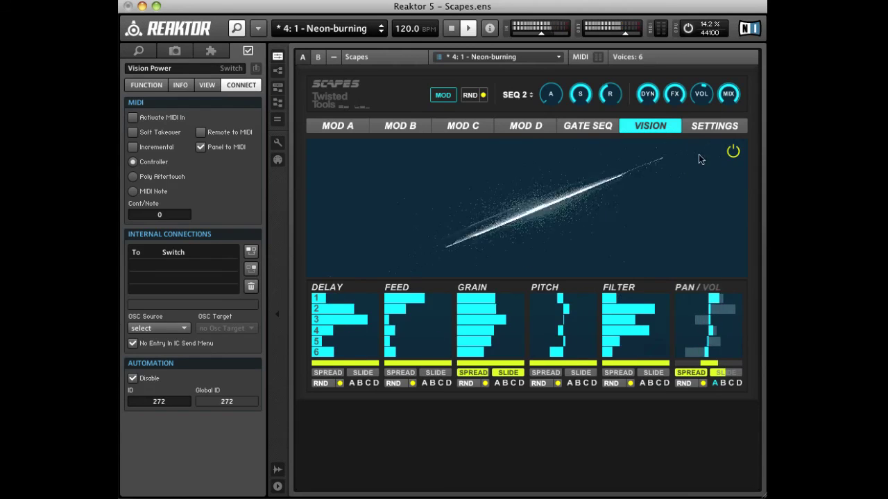
- Turn off cell randomization for all gate sequencer rows and set the rates of rows 1, 2, 4, 5 and 6 to 1/2, 1/4, 1/3, 1/4 and 1/1
{"action": "left_click", "coordinate": [587, 125]}
{"action": "left_click", "coordinate": [726, 182]}
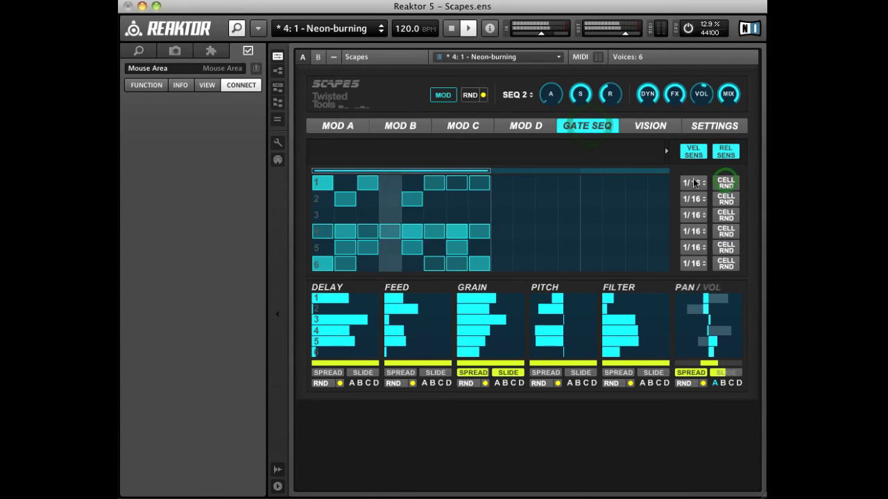
{"action": "left_click_drag", "start_coordinate": [692, 221], "coordinate": [682, 295]}
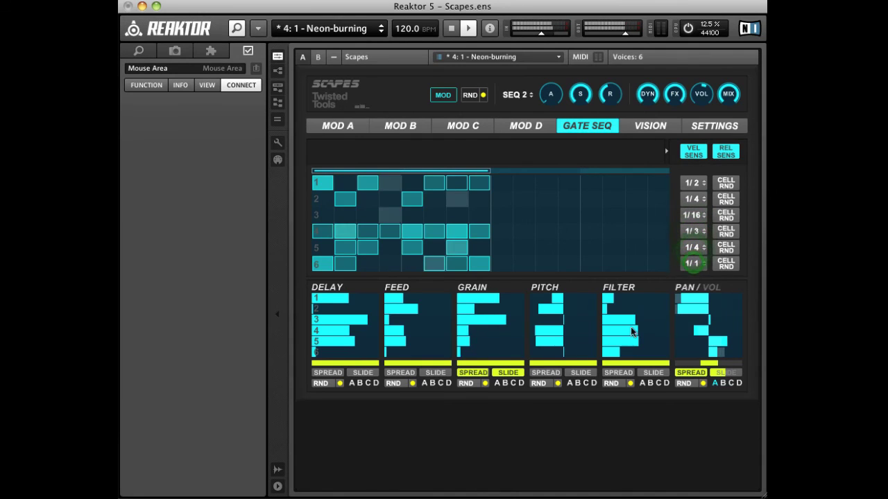